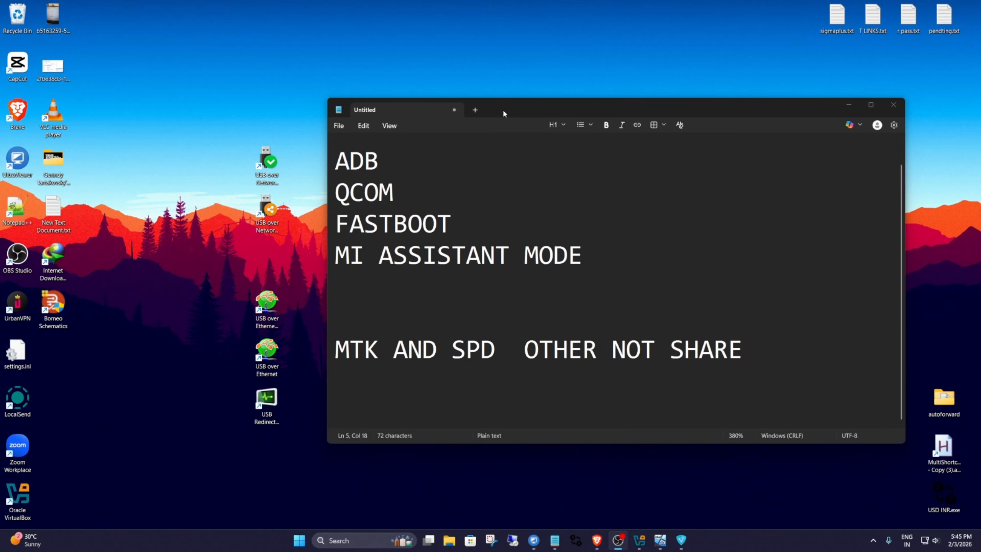
drag(502, 109, 522, 119)
click(269, 165)
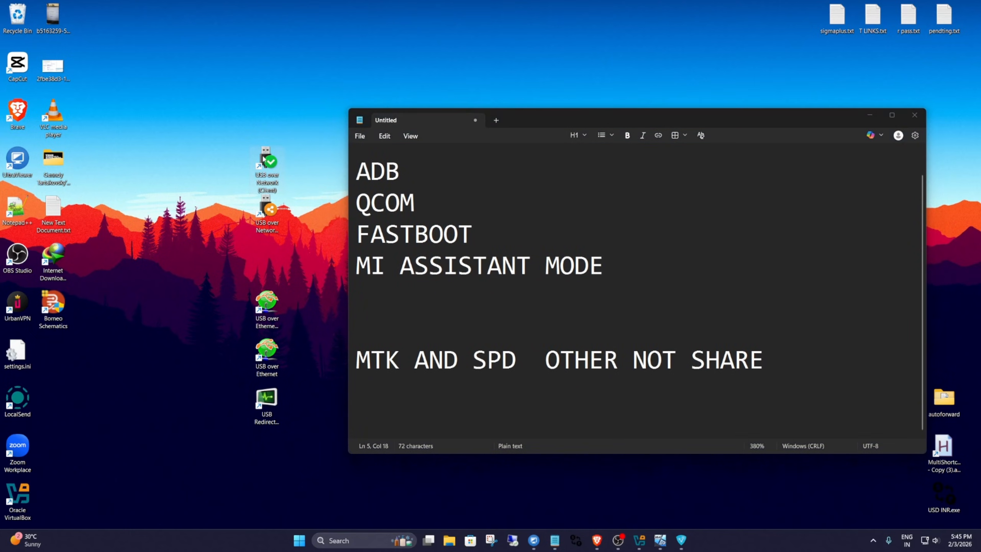
click(275, 408)
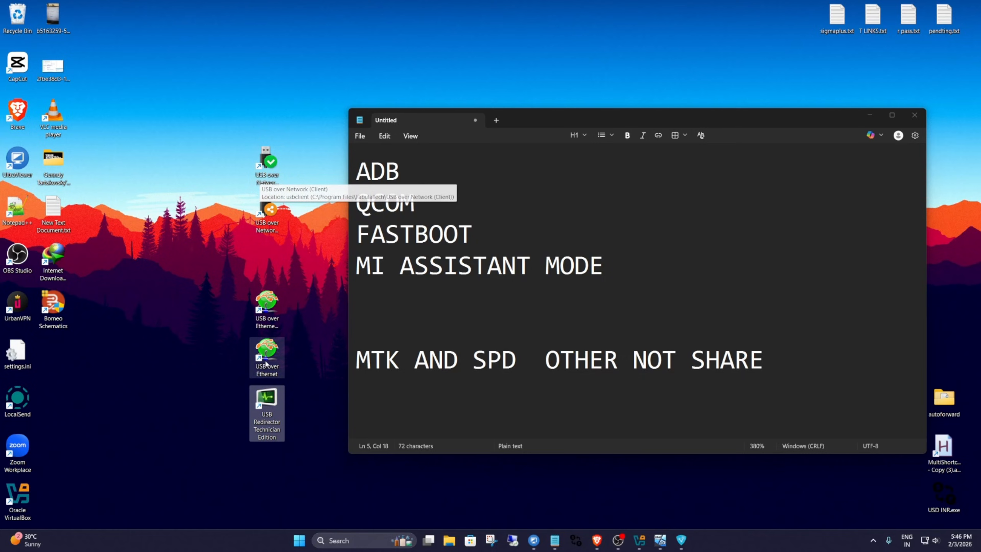
right_click(204, 235)
click(241, 264)
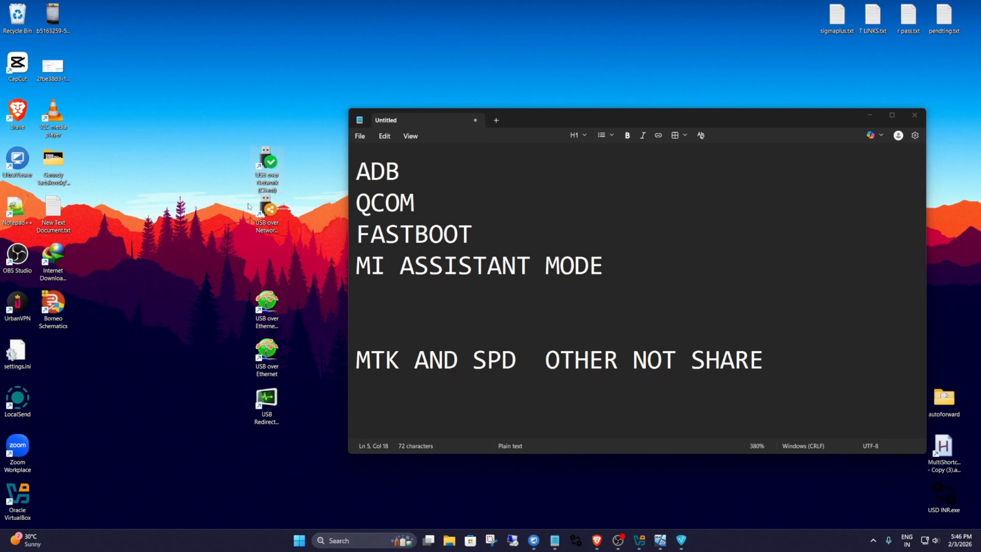
drag(537, 122, 515, 127)
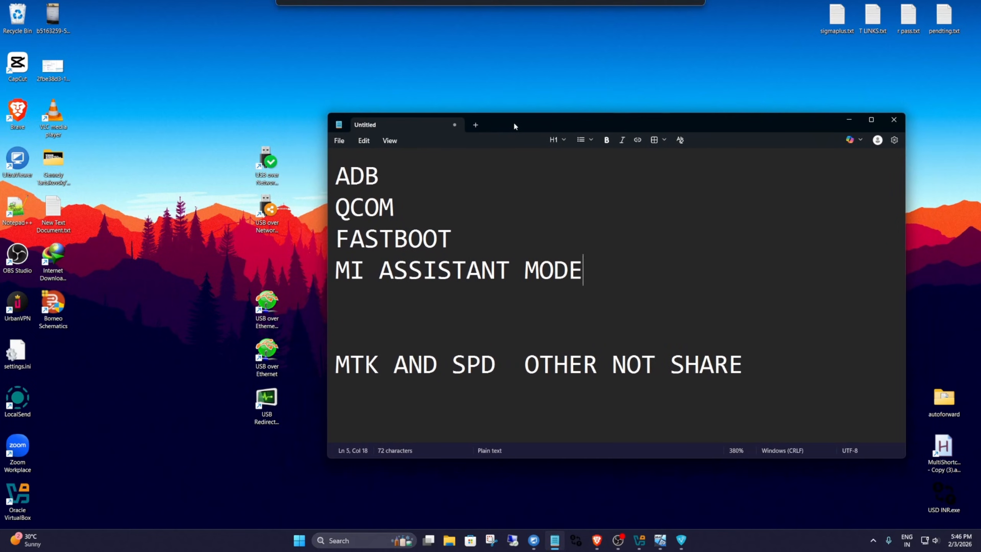
Minimize the notes window and launch Radmin VPN from its desktop shortcut.
click(848, 120)
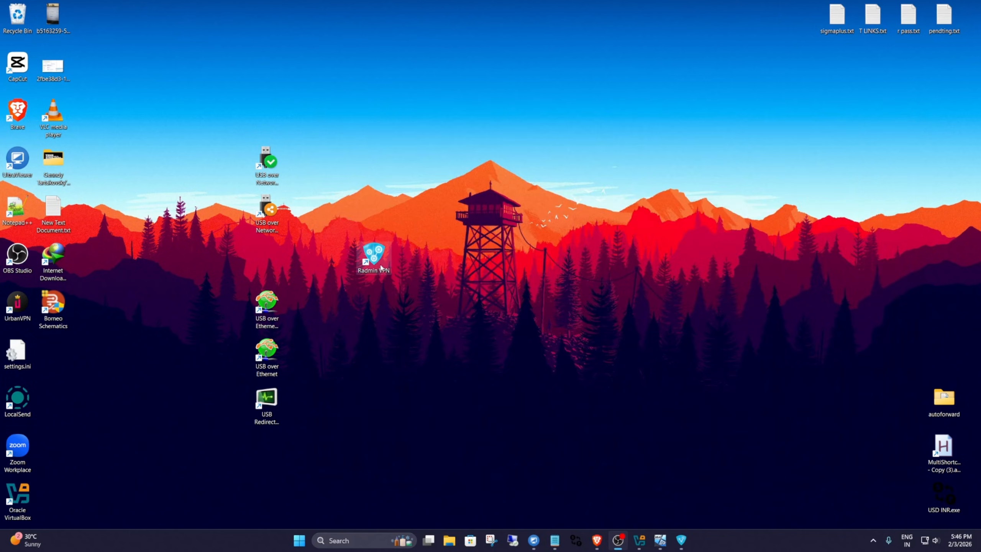
drag(376, 254, 482, 206)
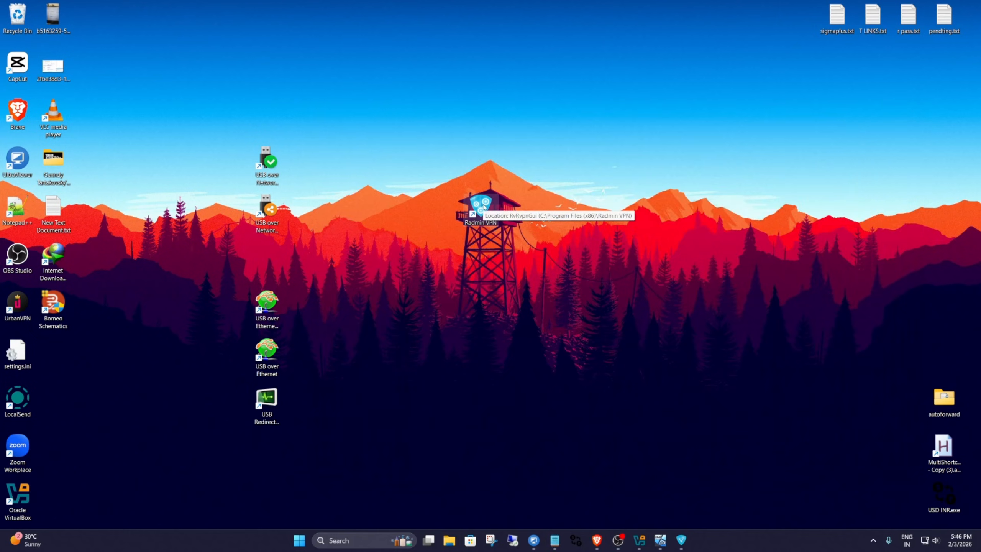
double_click(483, 206)
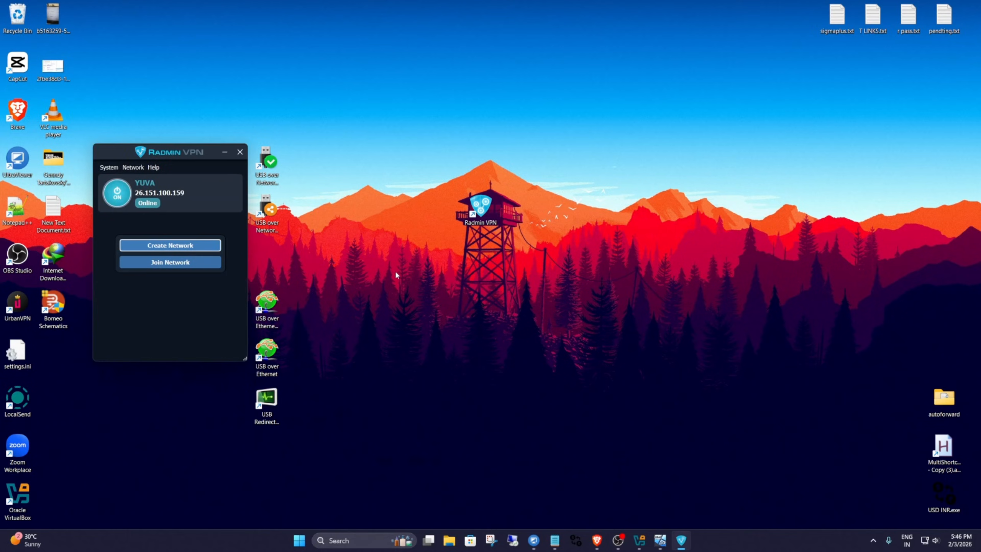
mouse_move(145, 155)
mouse_down()
mouse_move(415, 182)
mouse_move(396, 153)
mouse_move(356, 145)
mouse_move(460, 173)
mouse_move(371, 148)
mouse_move(154, 168)
mouse_move(137, 159)
mouse_move(164, 168)
mouse_move(151, 159)
mouse_up()
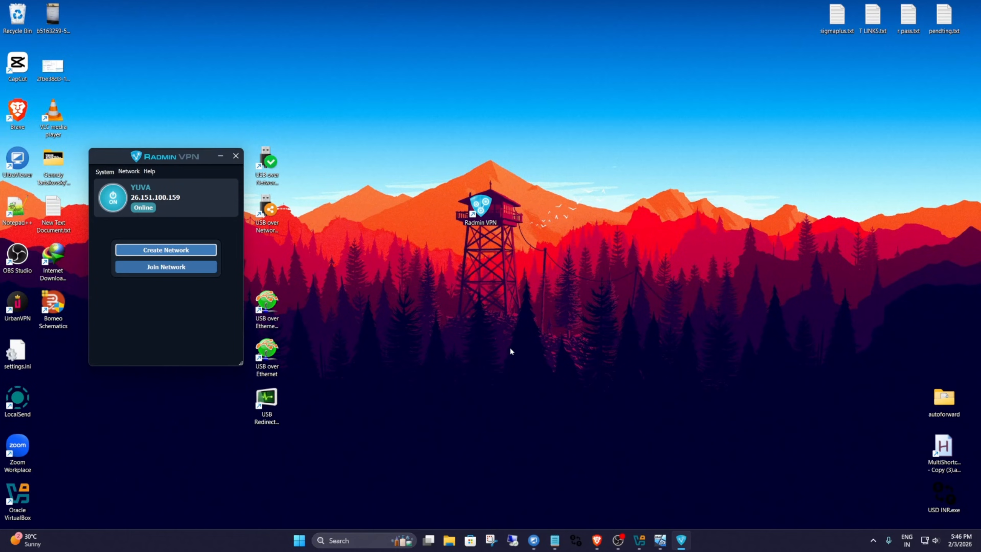
Bring back the notes and review the ADB, QCOM, FASTBOOT and MI ASSISTANT MODE entries, plus the line about MTK and SPD.
click(555, 540)
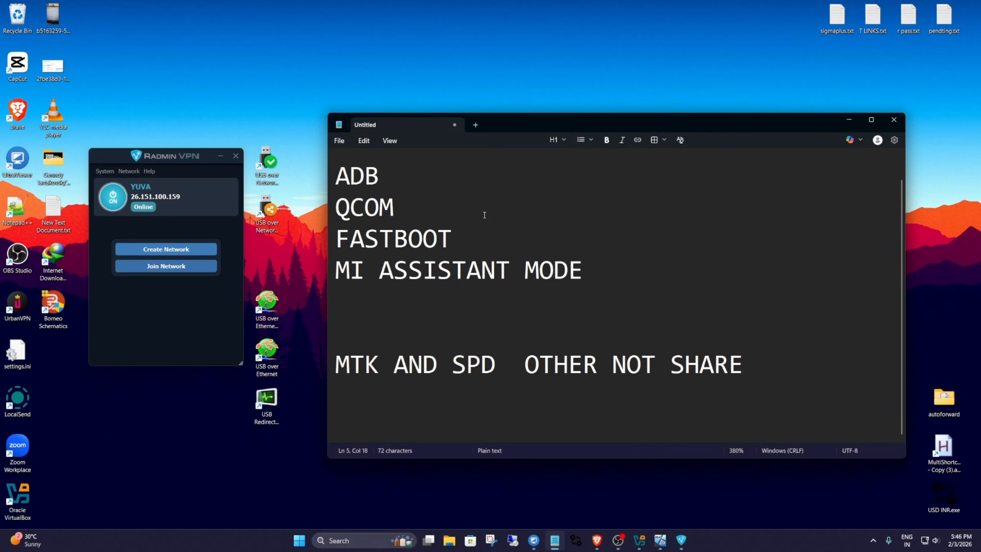
double_click(394, 175)
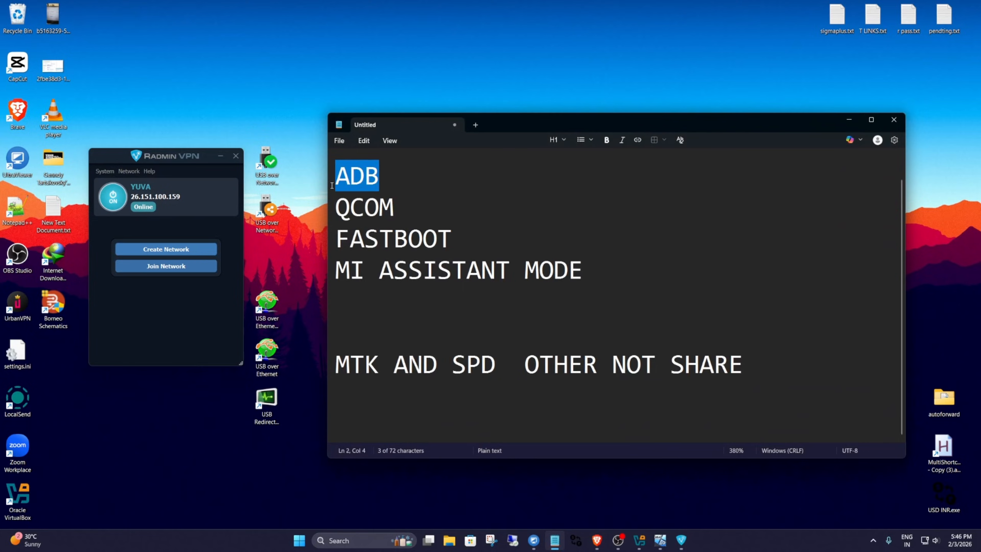
double_click(413, 203)
drag(481, 239, 335, 238)
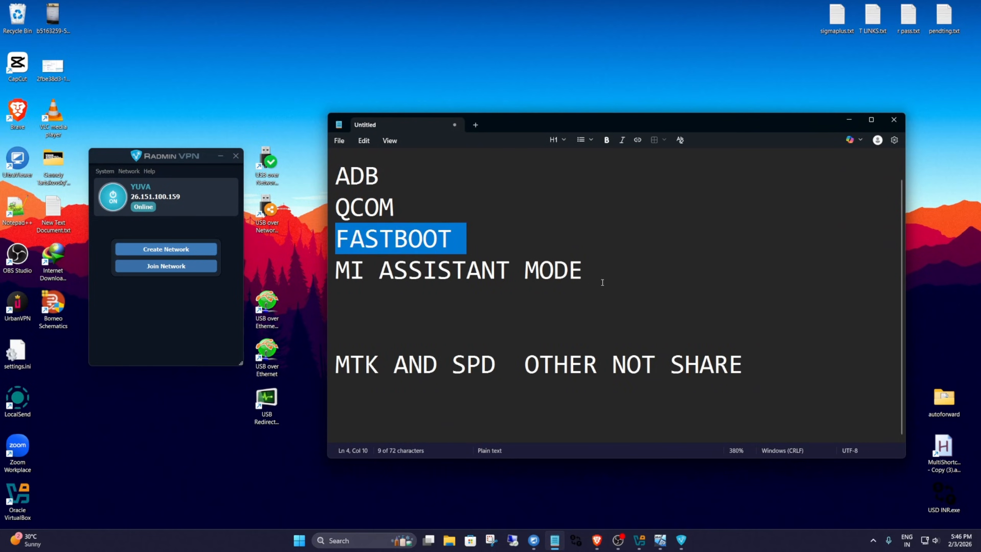
drag(603, 272, 334, 273)
click(663, 275)
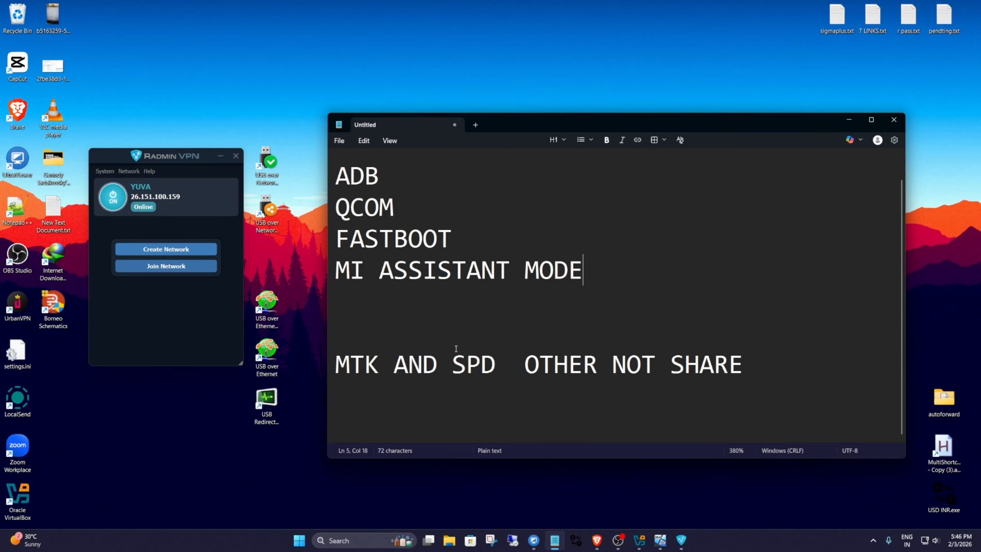
click(393, 363)
click(555, 363)
drag(760, 363, 334, 363)
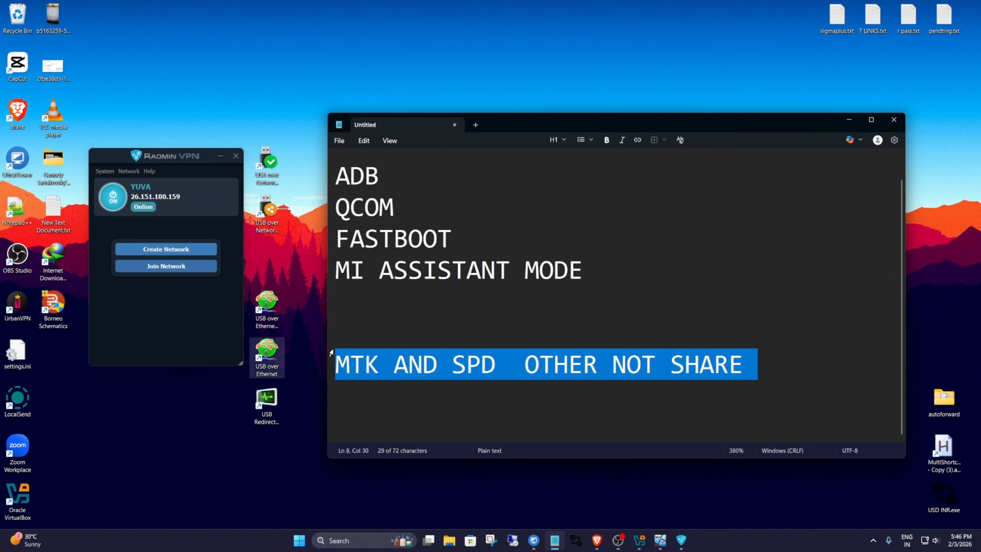
click(525, 363)
drag(762, 361, 334, 363)
click(633, 362)
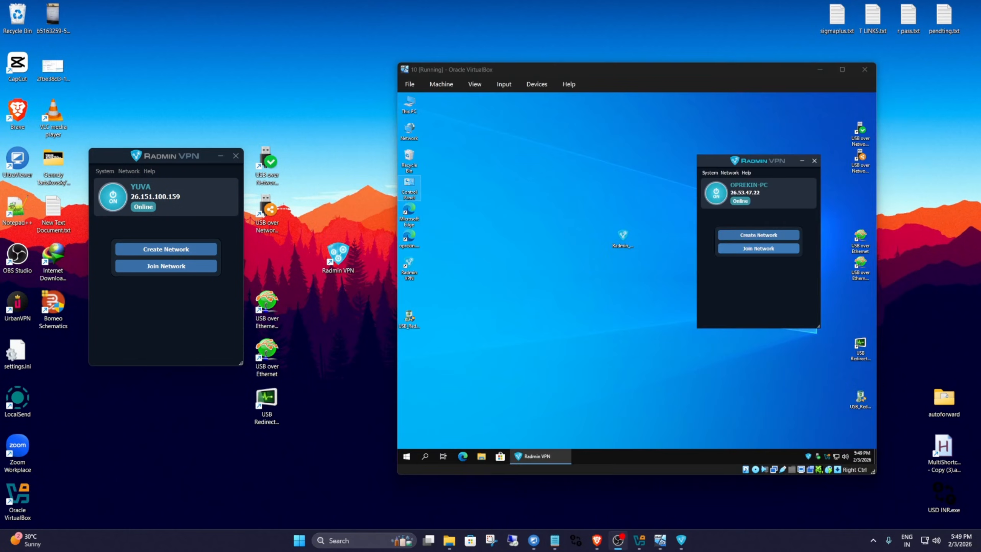
right_click(280, 86)
click(312, 117)
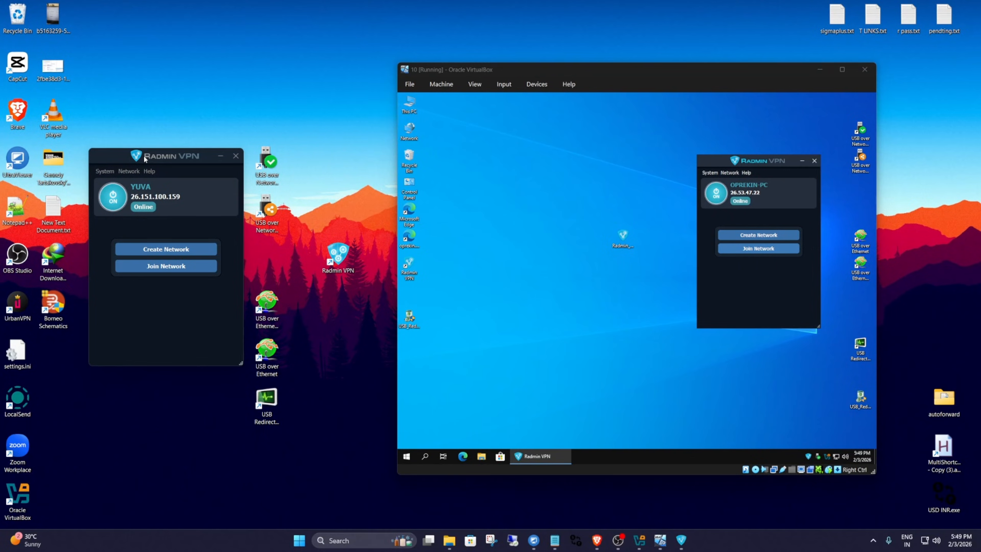
click(163, 155)
drag(163, 156, 166, 152)
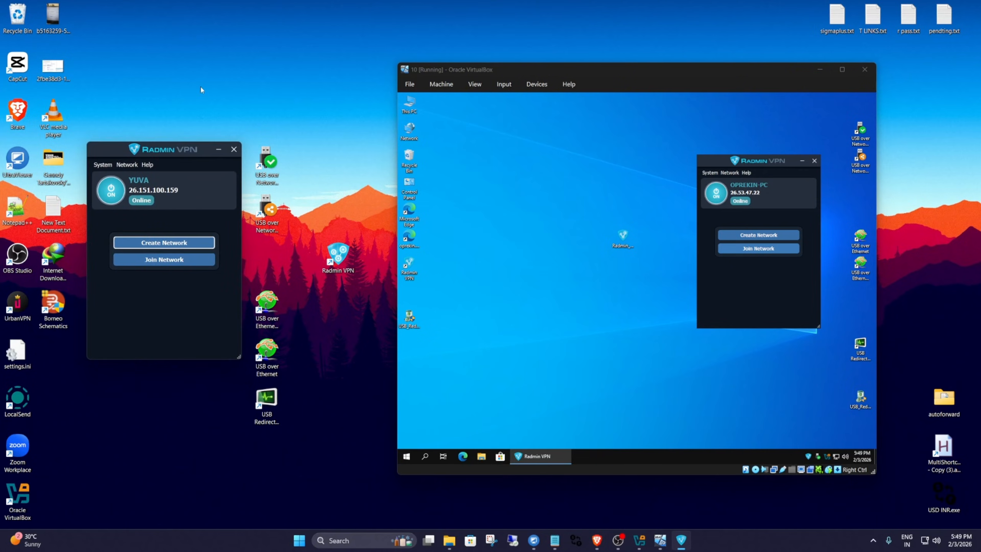
right_click(200, 87)
click(237, 118)
right_click(215, 89)
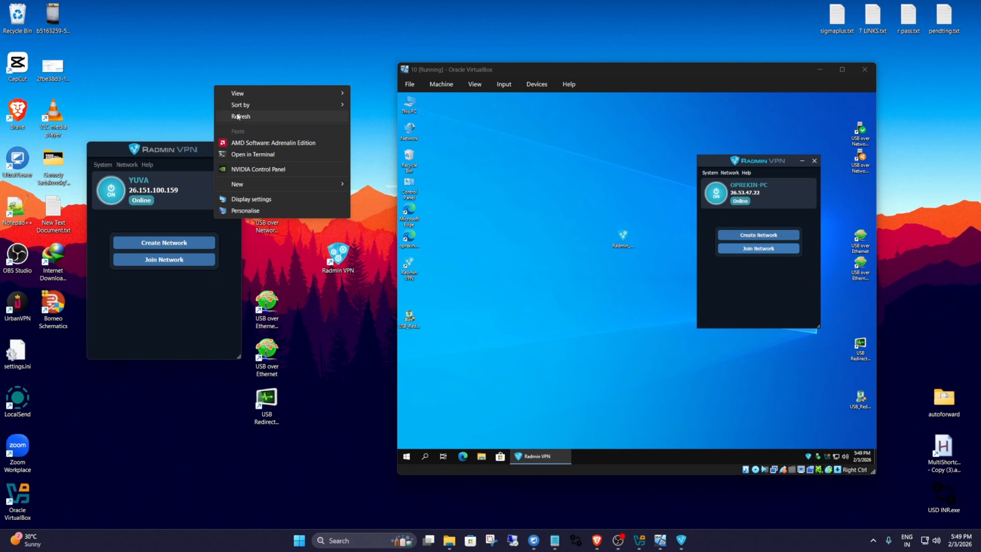
click(237, 117)
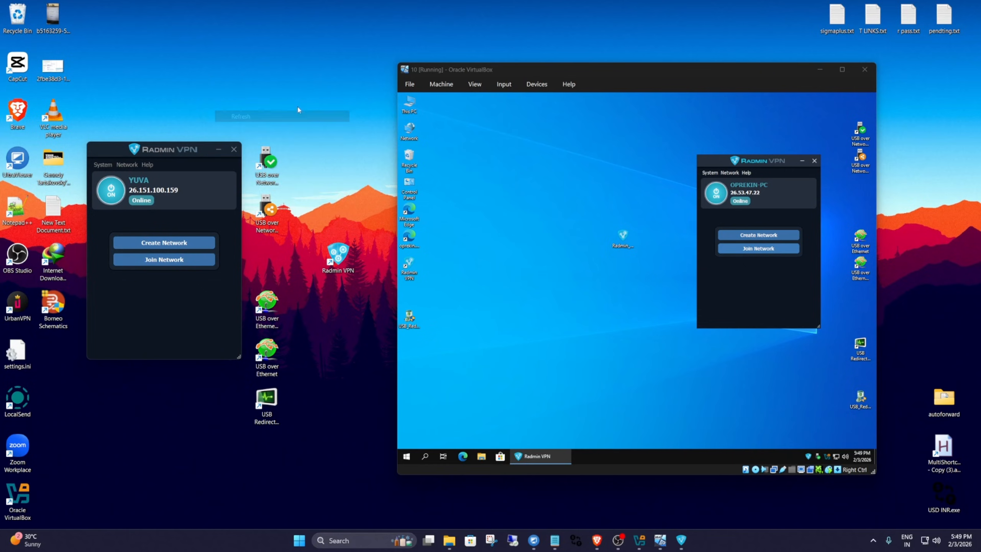
click(274, 321)
click(274, 406)
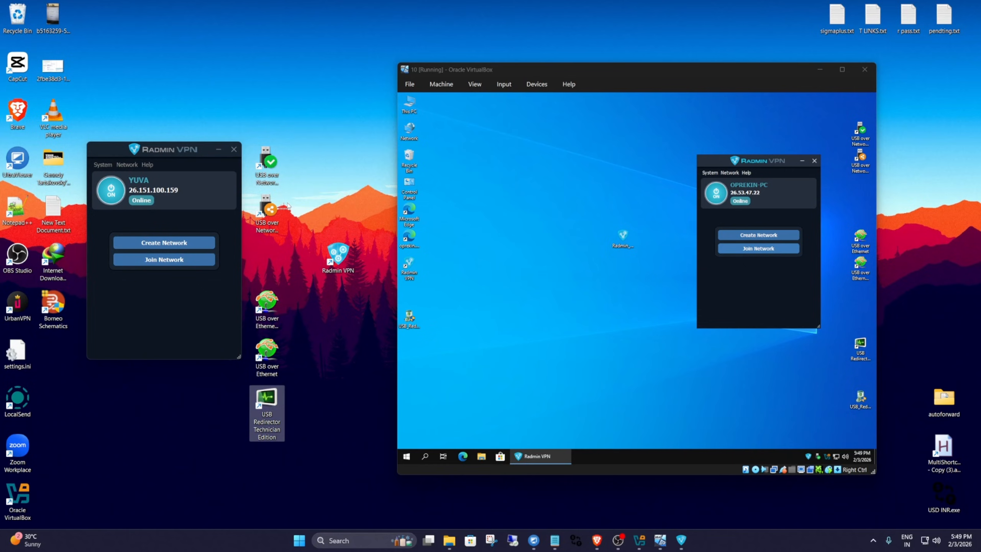
right_click(317, 178)
click(344, 209)
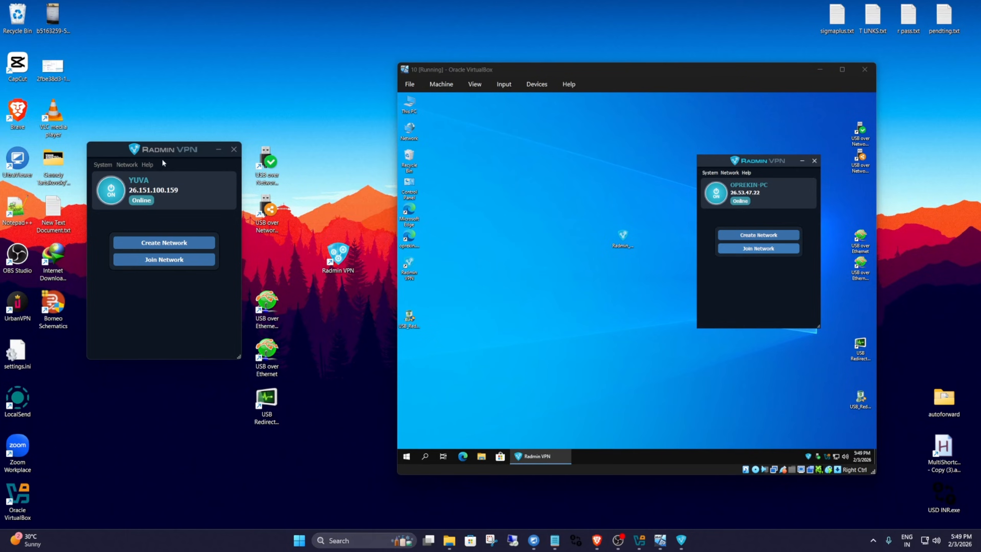
mouse_move(154, 151)
mouse_down()
mouse_move(143, 150)
mouse_move(162, 154)
mouse_move(154, 154)
mouse_up()
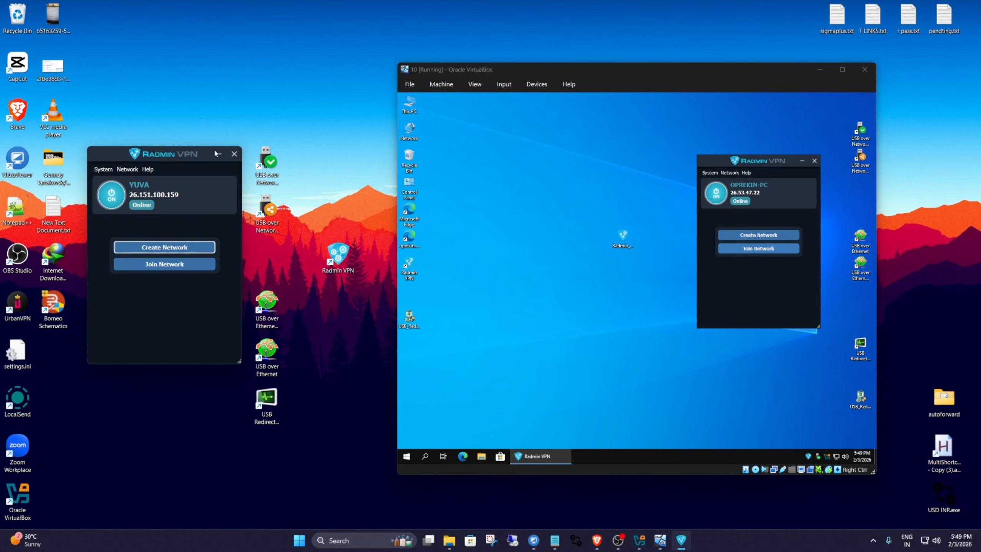
drag(729, 160, 728, 163)
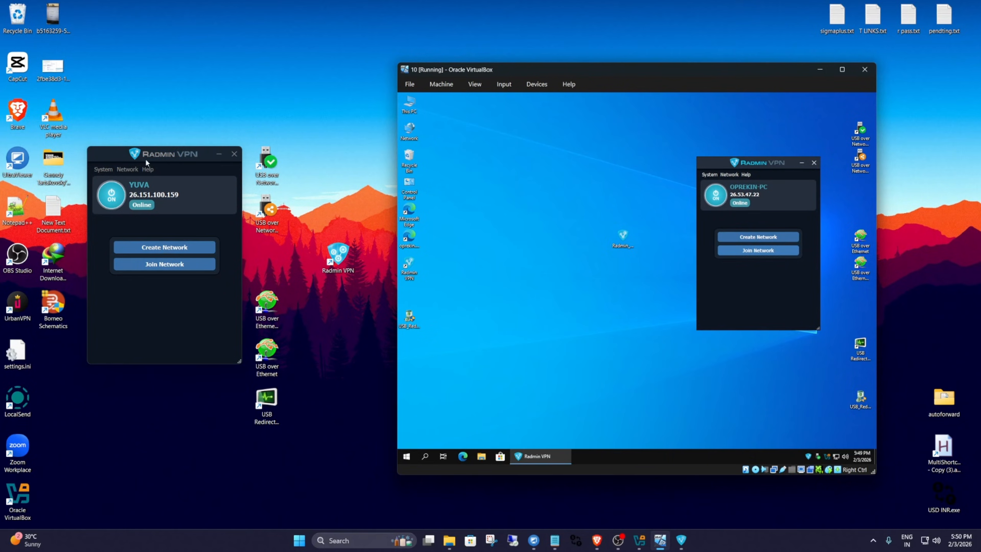
drag(145, 160, 158, 155)
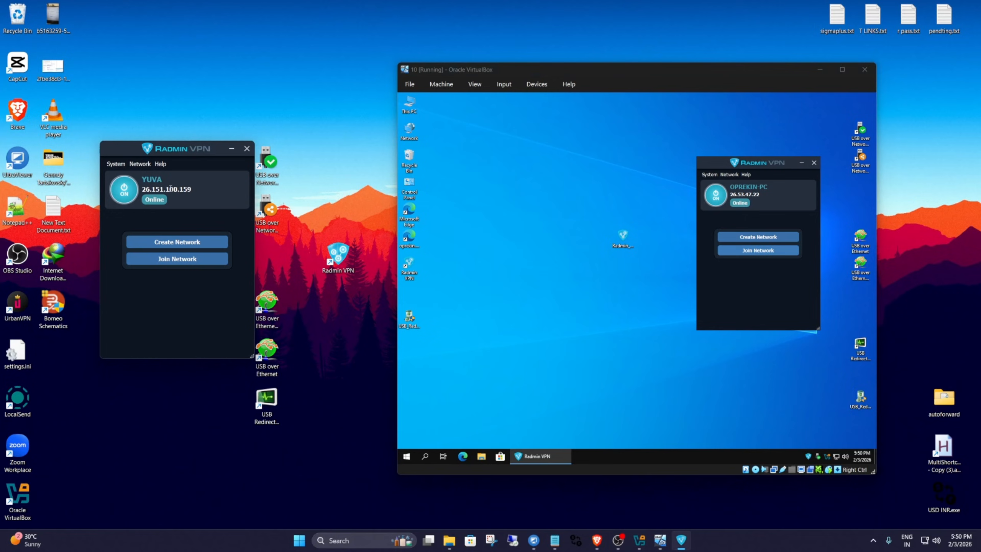
Highlight the Radmin VPN IP addresses on the host and in the virtual machine to compare them.
double_click(171, 188)
double_click(744, 194)
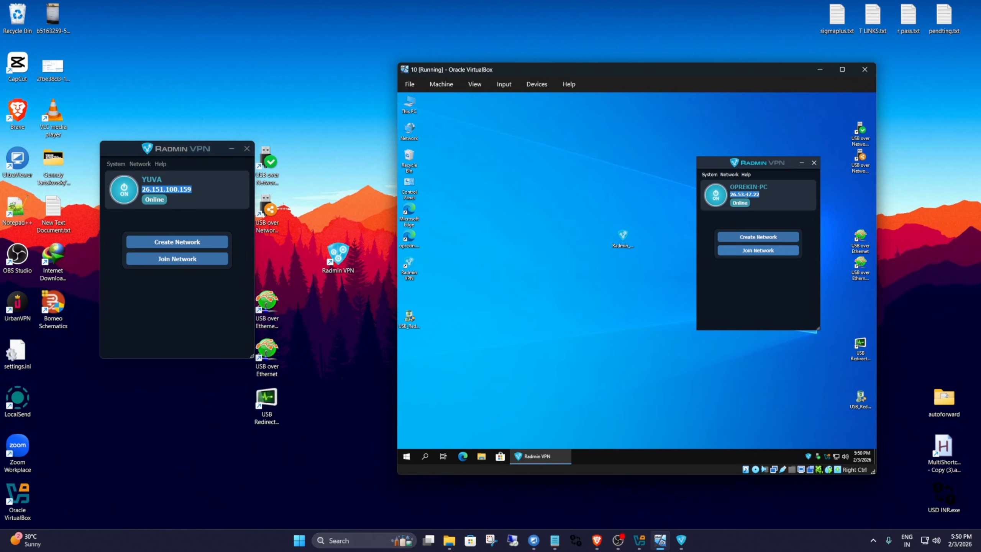
click(184, 309)
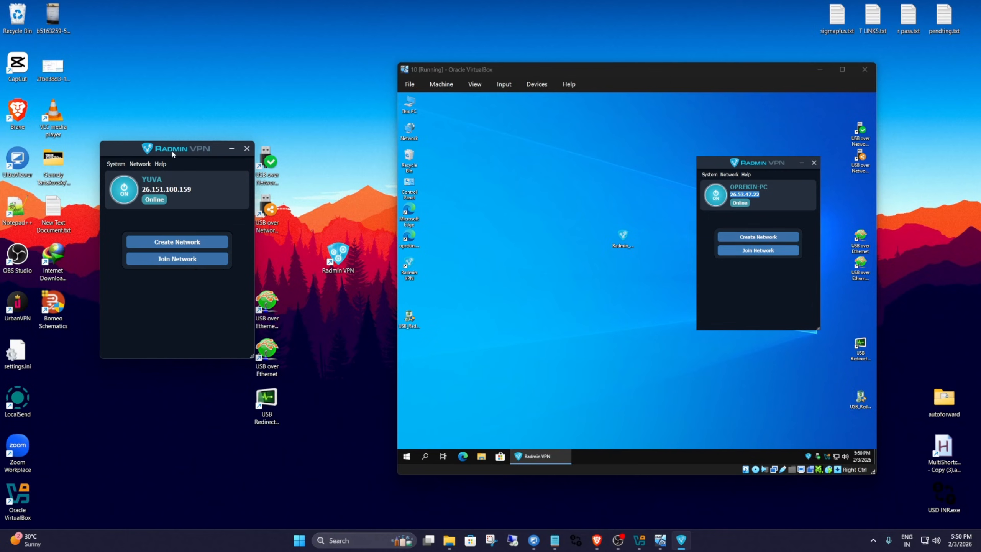
Create a Radmin VPN network on the host named FIXWITHYUVITEST, entering and confirming the network password.
mouse_move(173, 153)
mouse_down()
mouse_move(161, 153)
mouse_move(174, 152)
mouse_up()
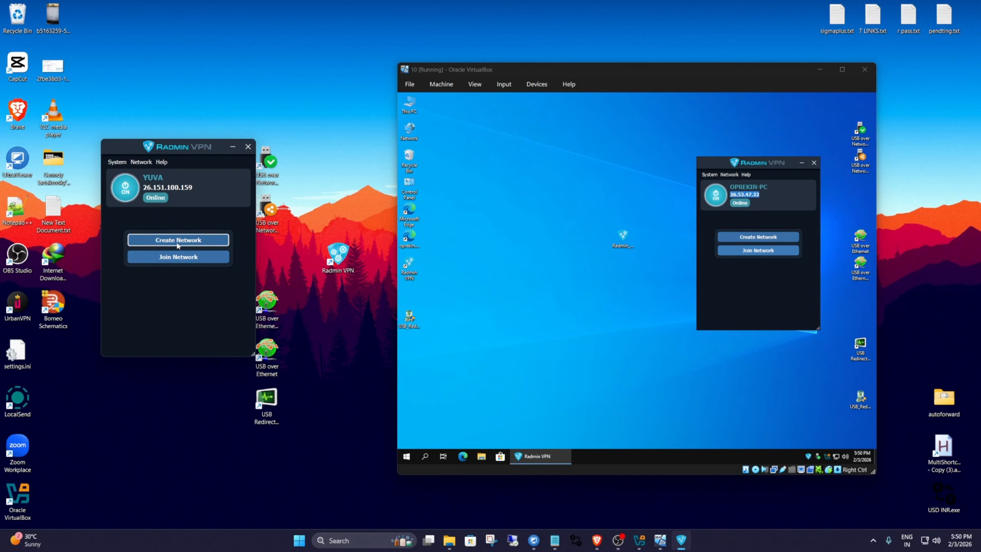
click(181, 241)
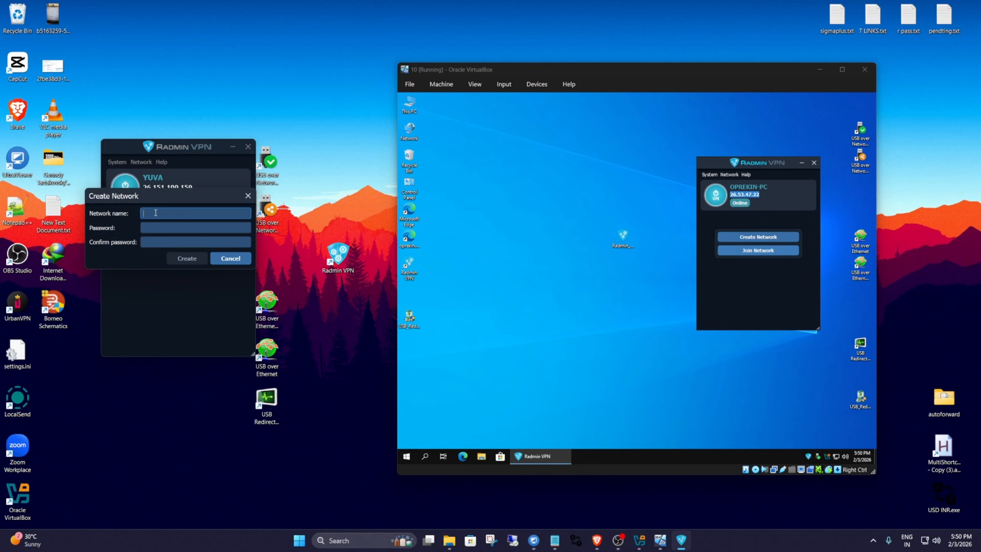
text(FIX)
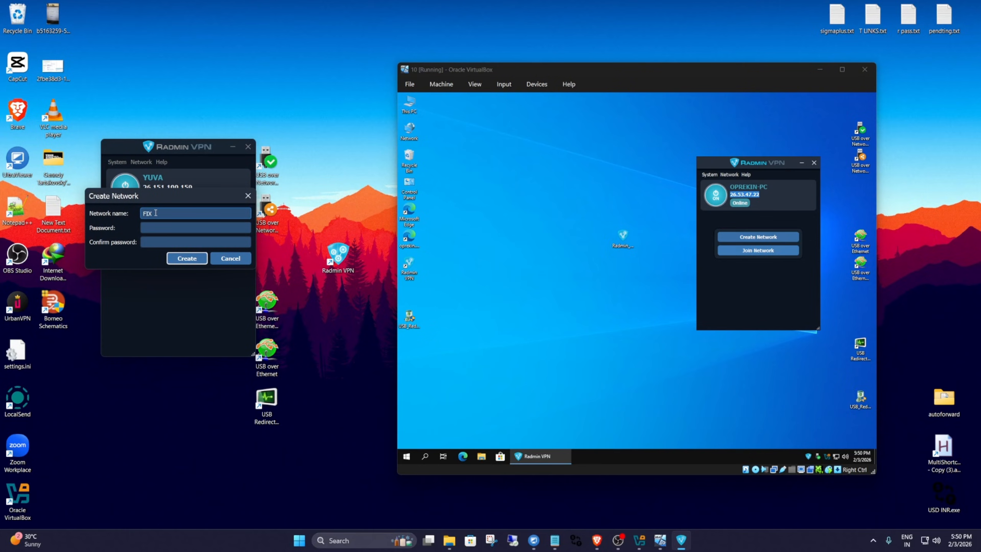
text(WITHYUVITEST)
double_click(159, 209)
key(ctrl+c)
click(158, 229)
key(ctrl+v)
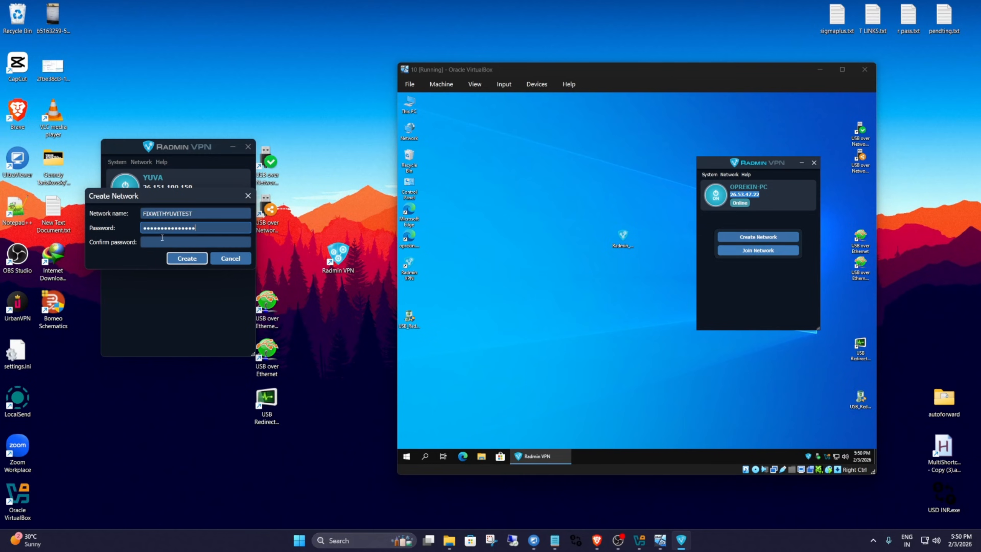
click(162, 240)
key(ctrl+v)
click(184, 259)
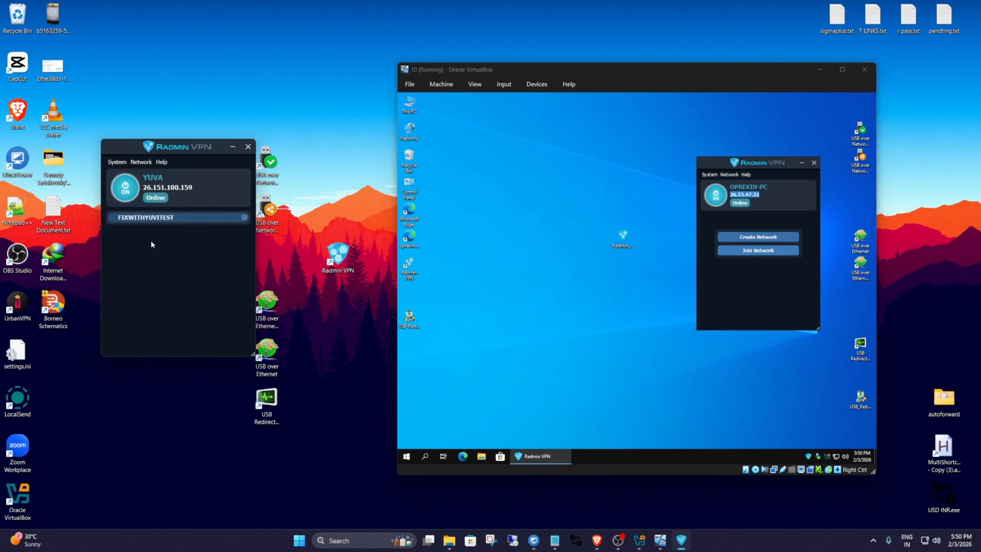
right_click(163, 256)
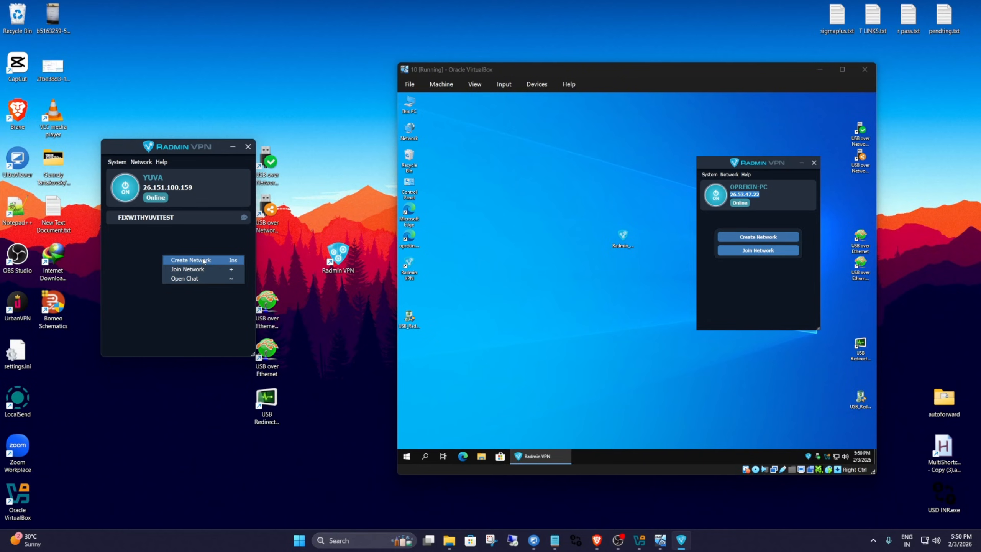
click(164, 236)
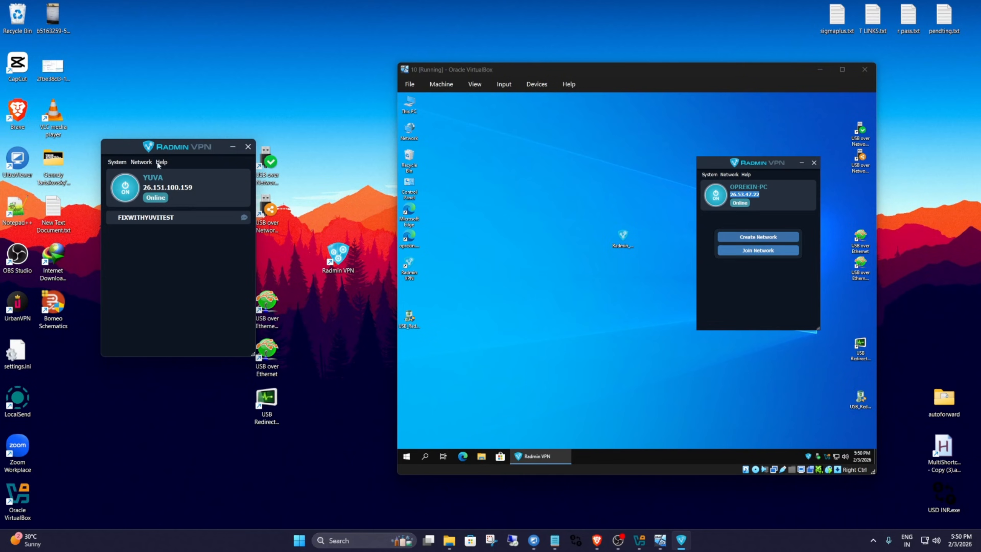
Join the private network FIXWITHYUVITEST from Radmin VPN in the virtual machine, entering the network name and password.
drag(167, 146, 152, 148)
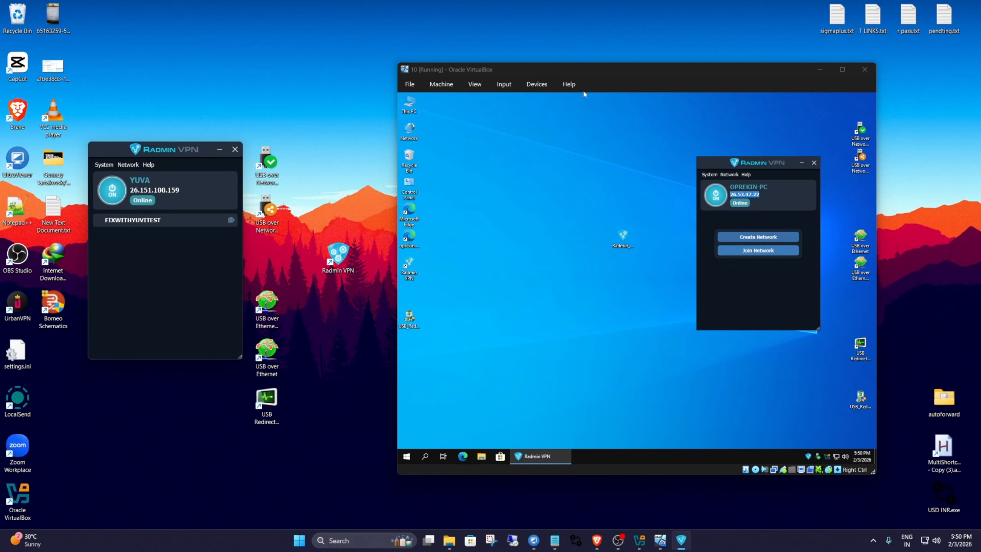
mouse_move(583, 68)
mouse_down()
mouse_move(629, 87)
mouse_move(607, 62)
mouse_move(601, 72)
mouse_up()
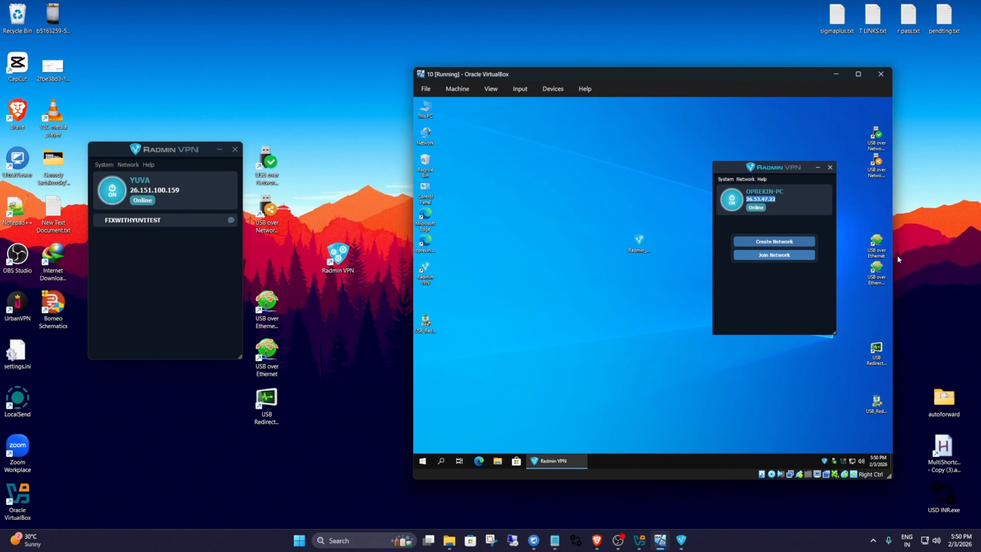
click(775, 256)
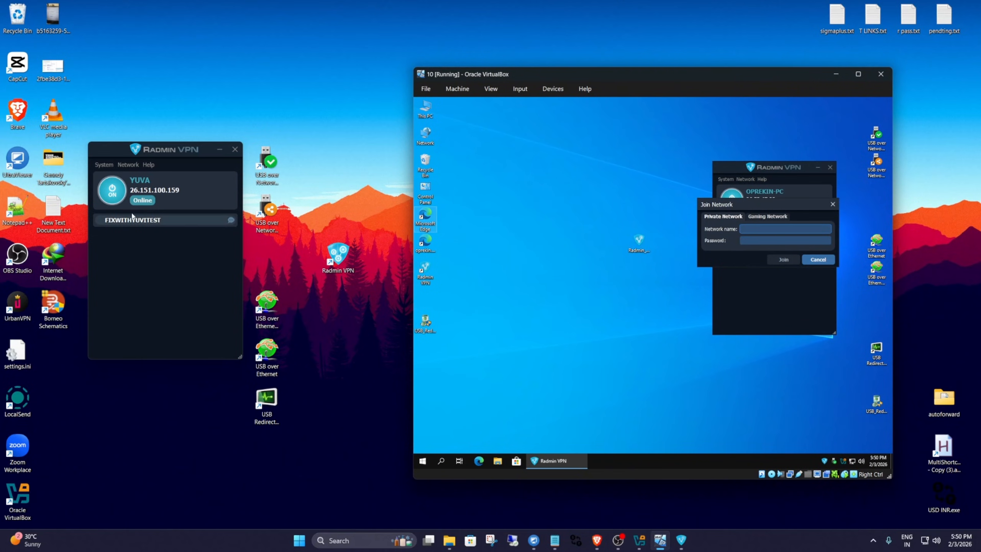
key(ctrl+v)
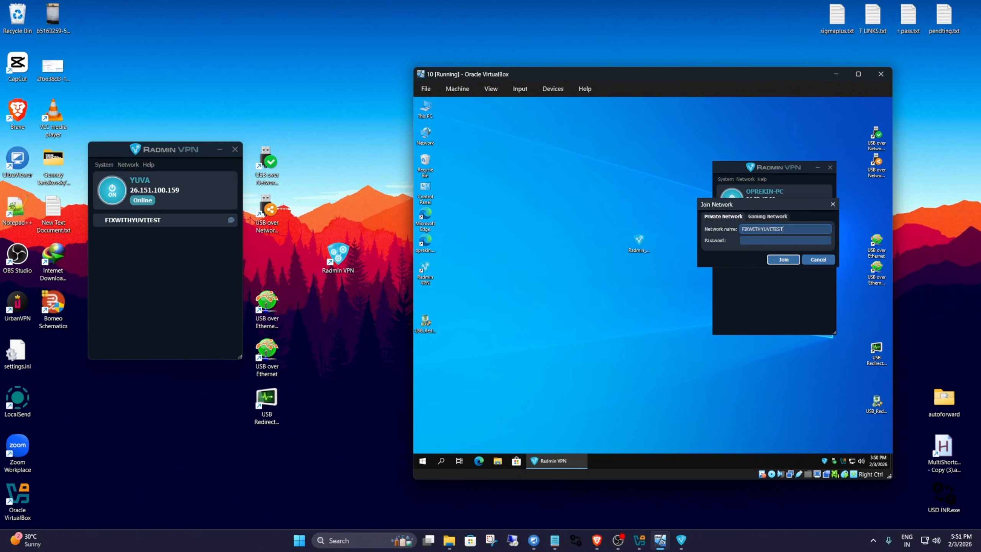
click(755, 240)
key(ctrl+v)
click(782, 260)
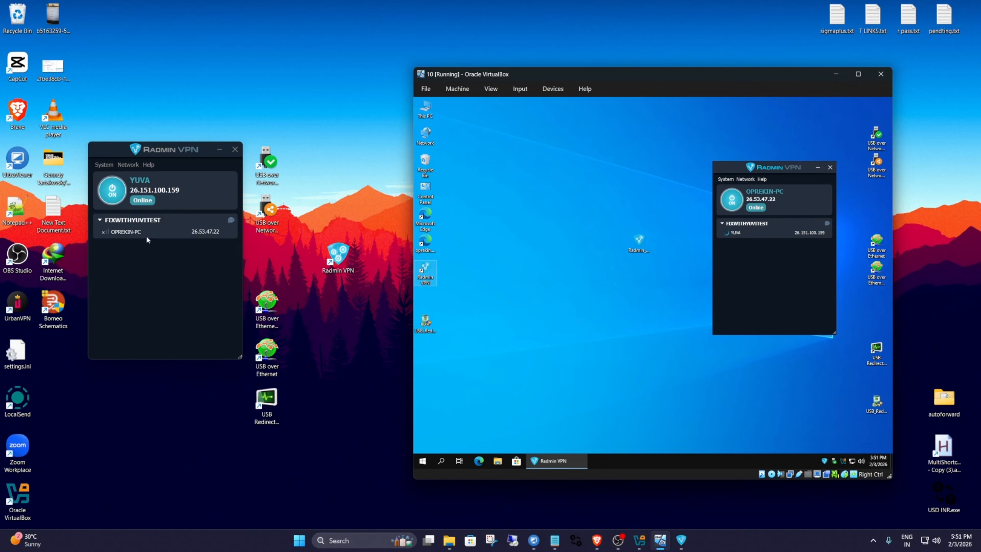
right_click(147, 234)
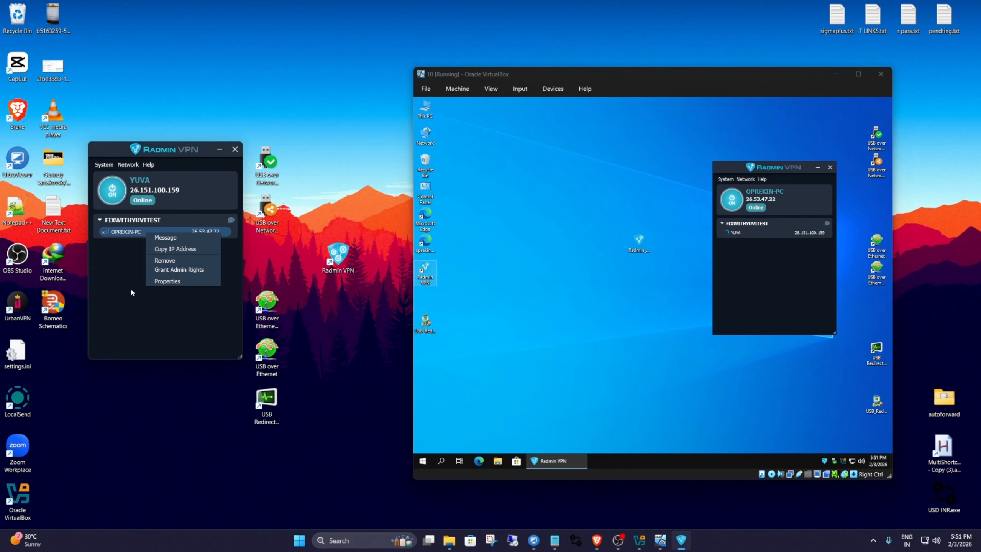
click(132, 293)
right_click(144, 232)
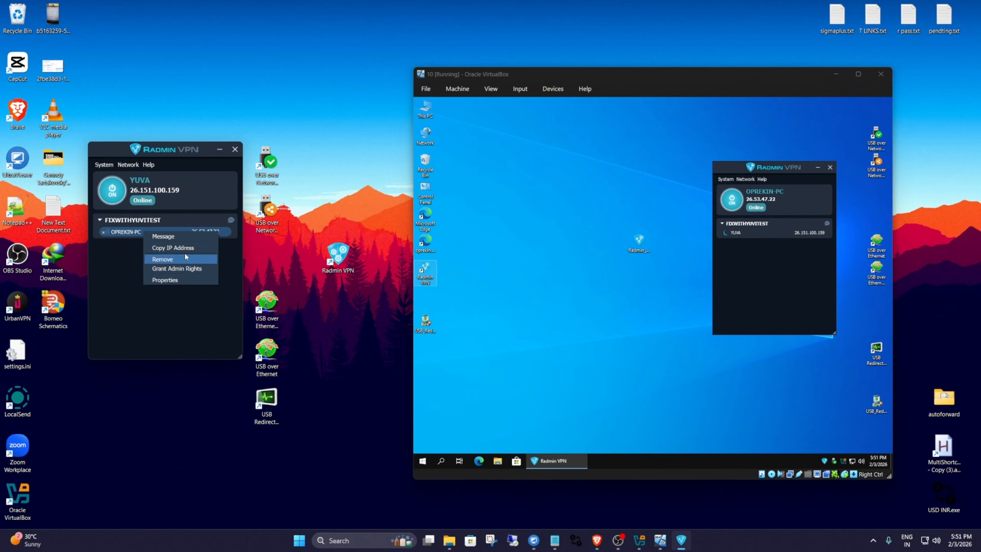
click(166, 258)
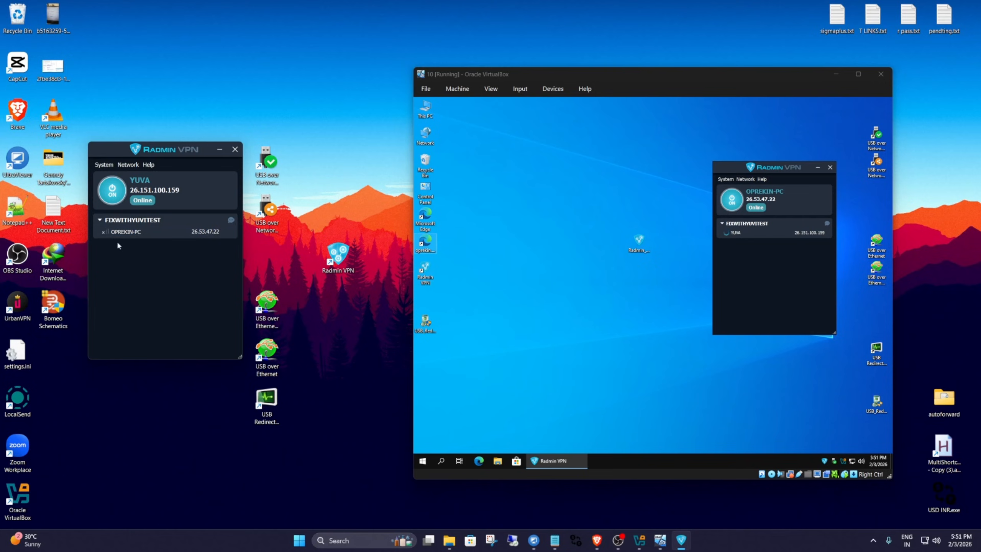
right_click(130, 235)
click(181, 315)
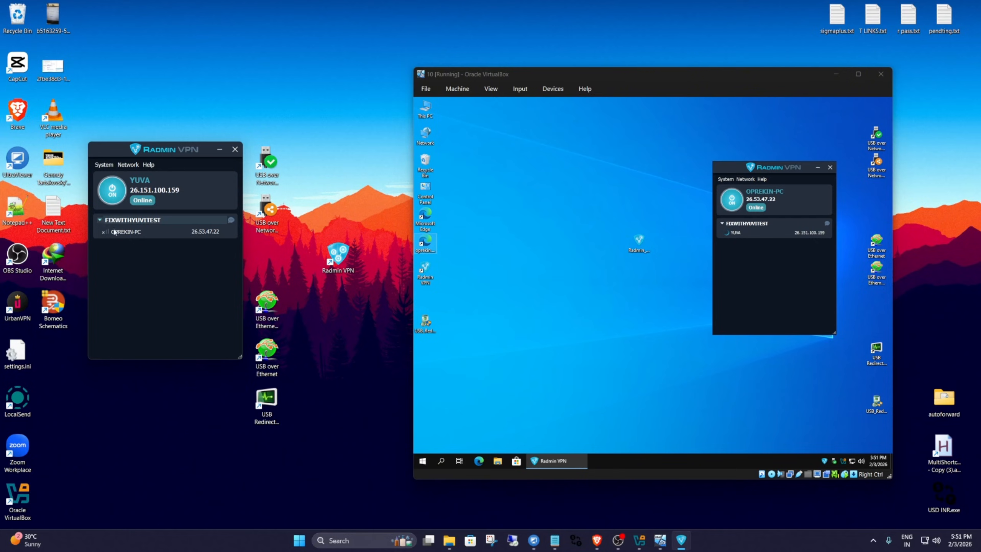
right_click(138, 256)
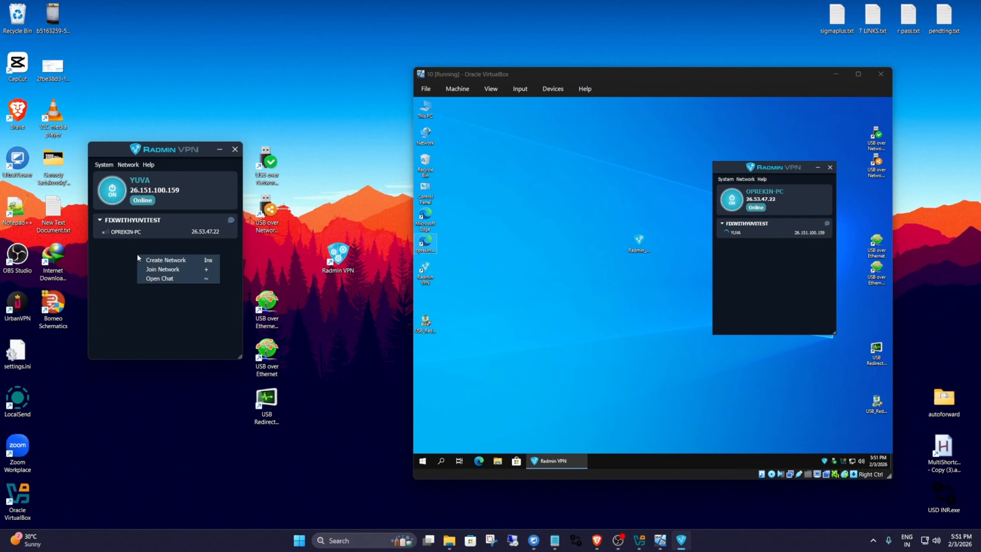
click(178, 263)
click(217, 263)
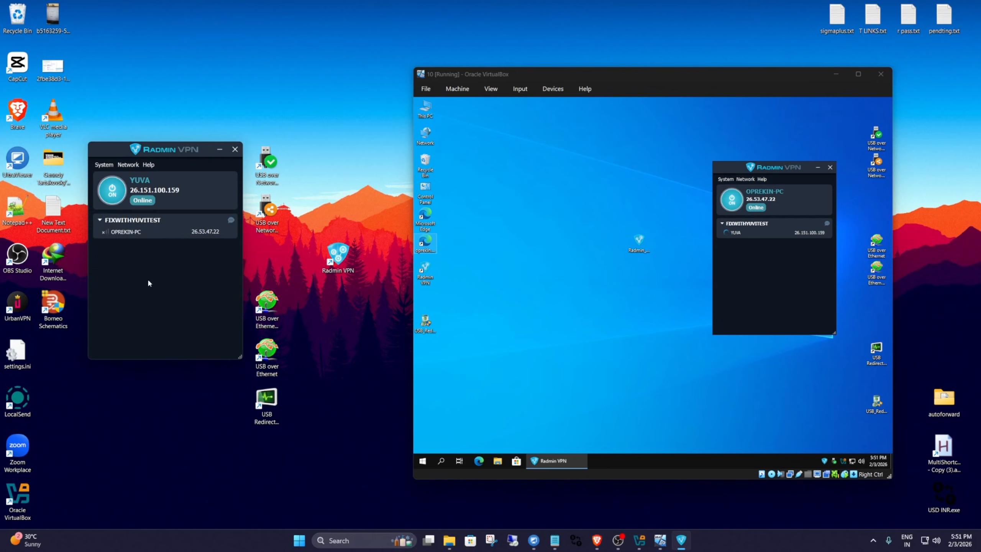
click(763, 307)
right_click(757, 254)
click(760, 300)
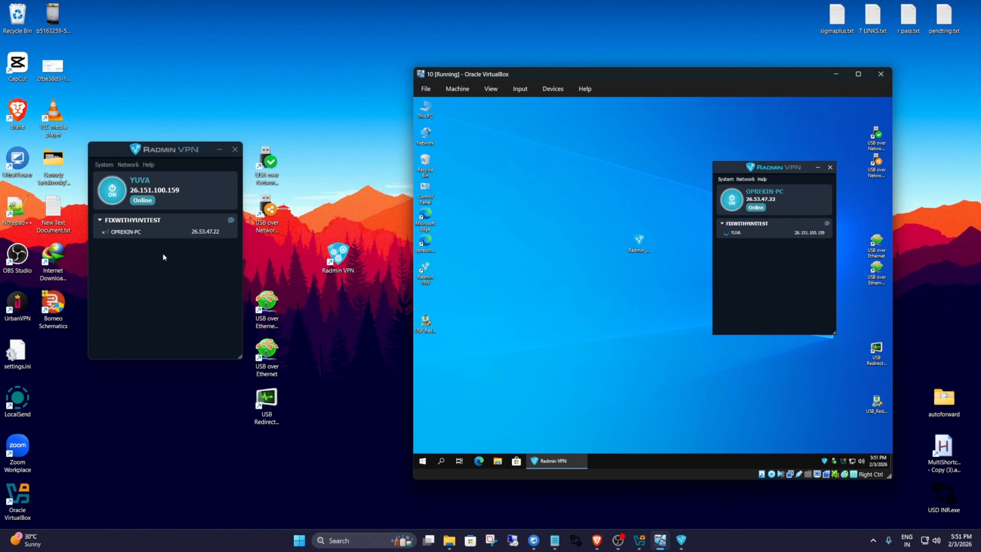
mouse_move(765, 169)
mouse_down()
mouse_move(748, 178)
mouse_move(767, 165)
mouse_up()
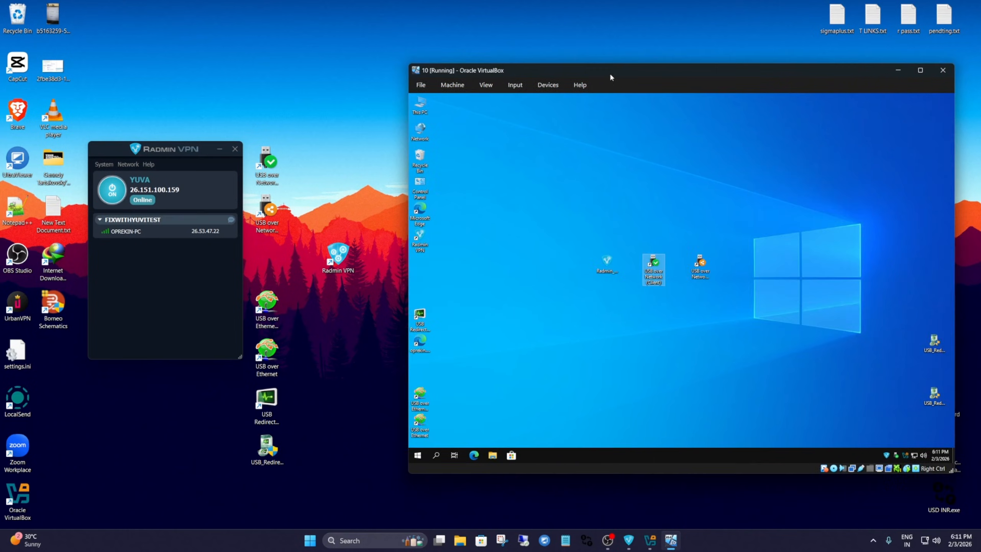
Launch USB over Network (Server) on the host and place its window beside the virtual machine.
drag(609, 72, 564, 73)
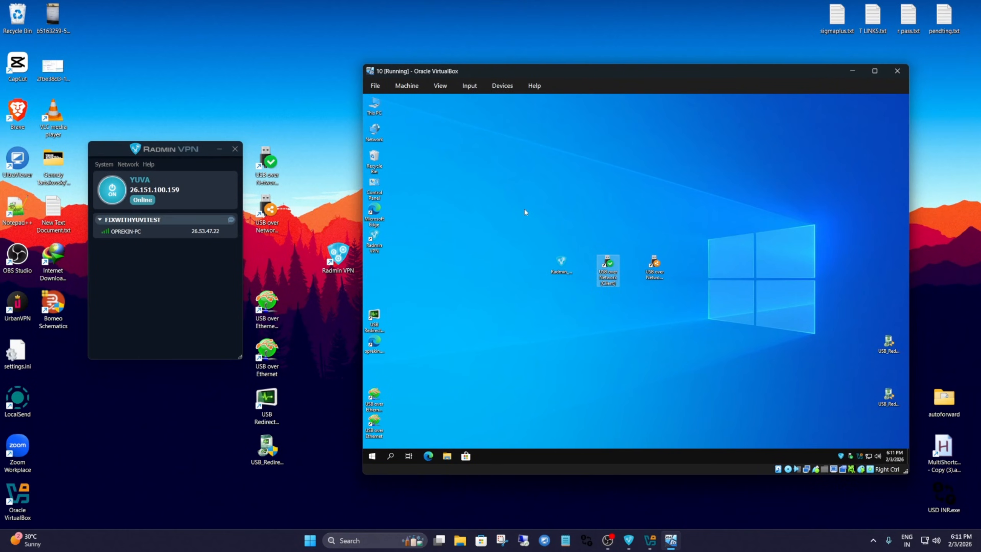
click(265, 226)
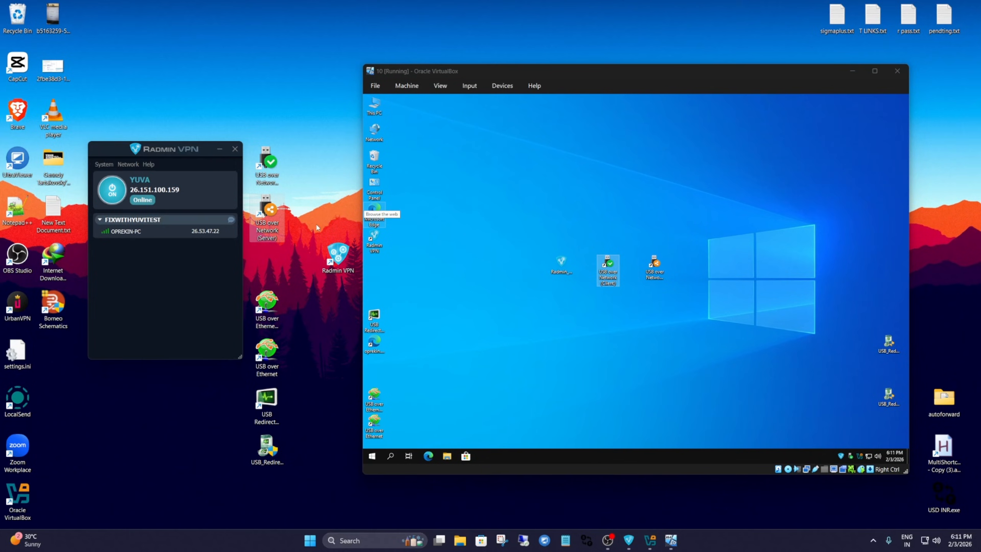
drag(487, 67, 509, 70)
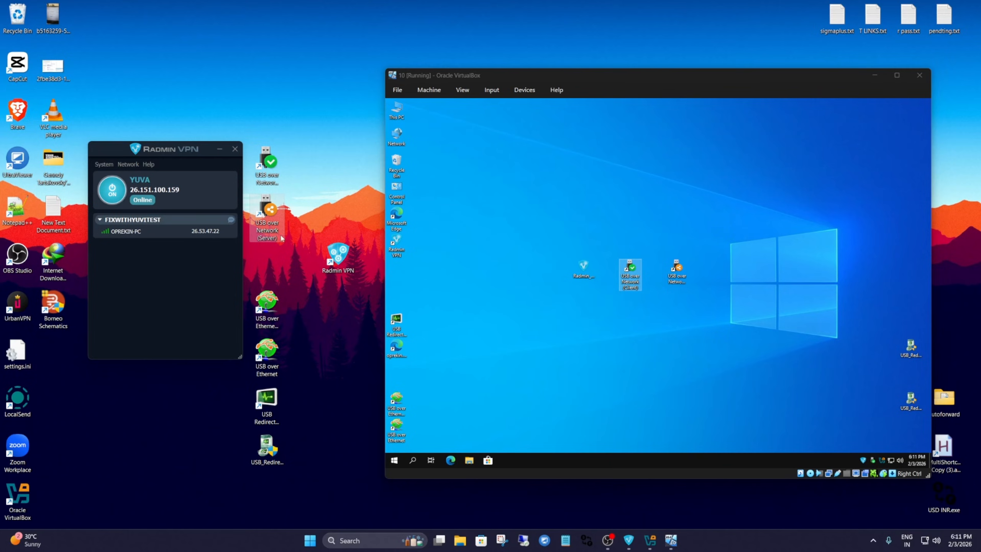
double_click(270, 223)
drag(274, 251, 288, 230)
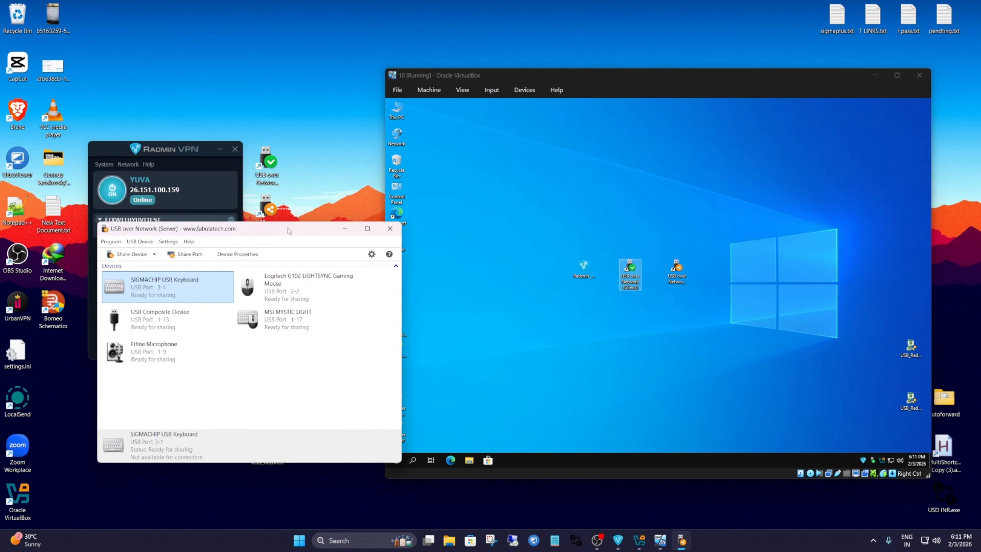
drag(288, 229, 263, 223)
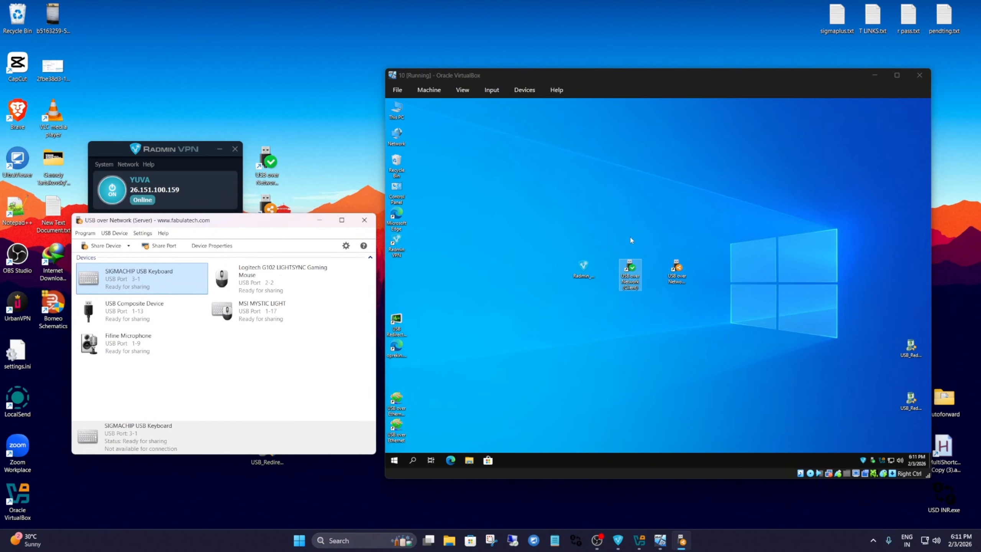
Launch USB over Network (Client) in the virtual machine and arrange the server and client windows side by side.
double_click(631, 272)
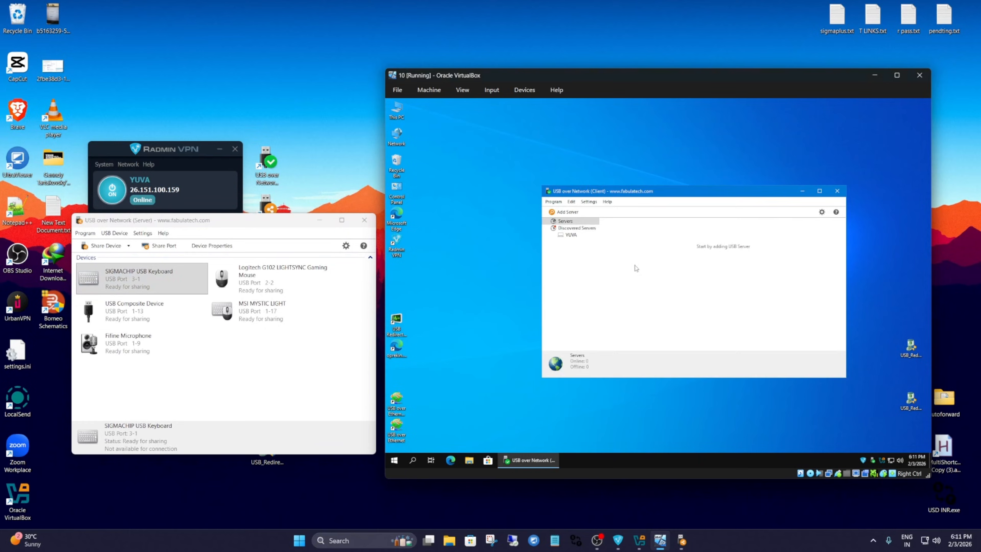
mouse_move(638, 195)
mouse_down()
mouse_move(679, 188)
mouse_move(625, 196)
mouse_up()
mouse_move(221, 220)
mouse_down()
mouse_move(208, 219)
mouse_move(224, 216)
mouse_up()
drag(668, 197, 685, 197)
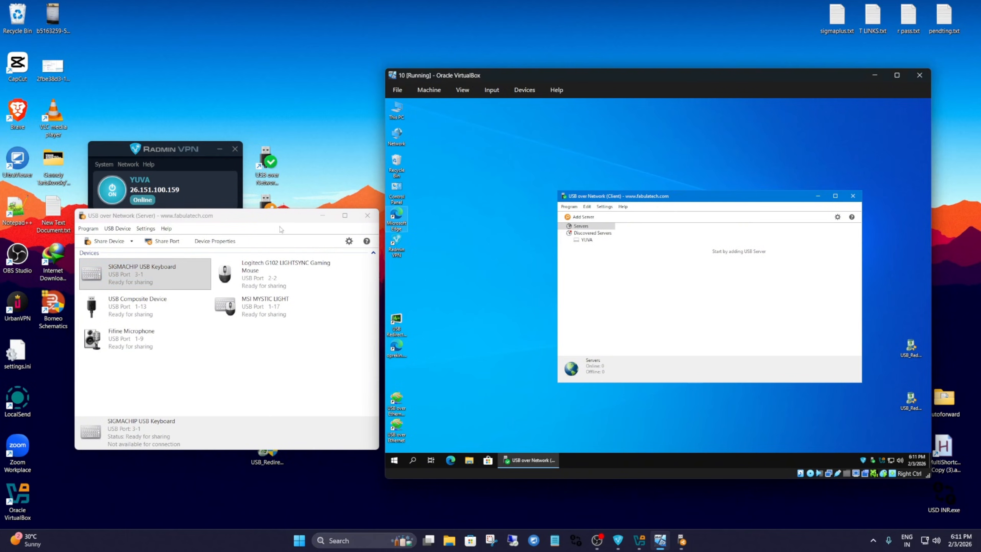
drag(258, 219, 260, 219)
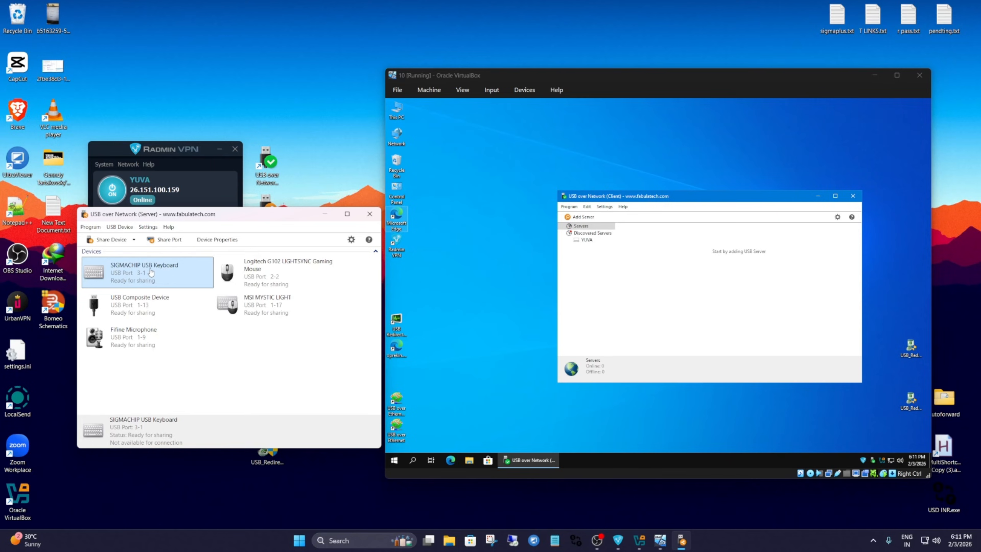
right_click(151, 272)
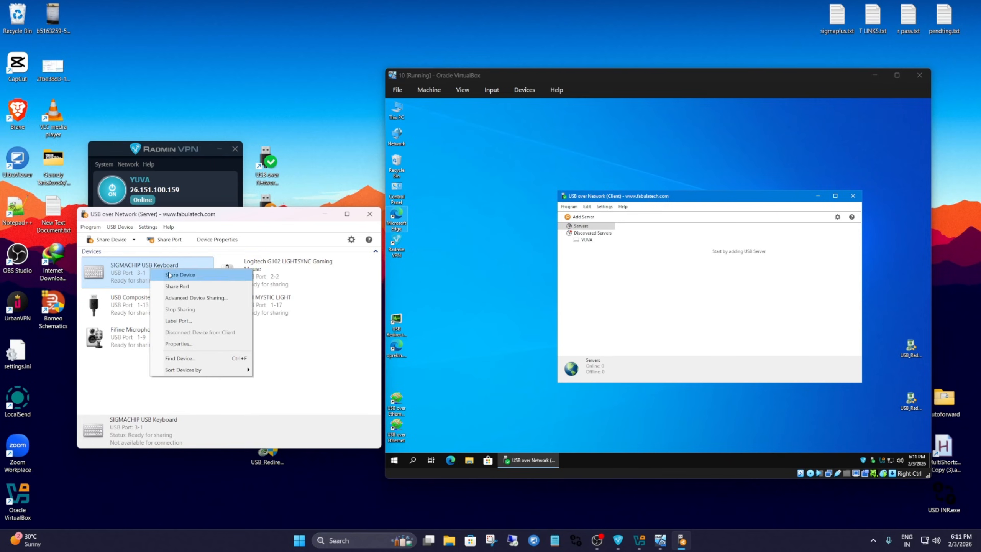
click(309, 369)
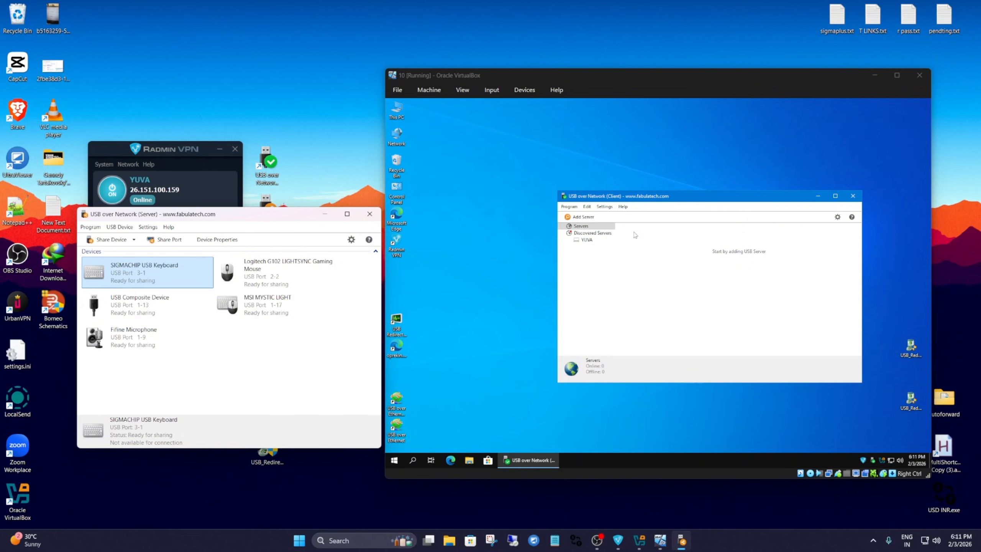
Bring up Radmin VPN in the virtual machine and arrange it and the host's Radmin VPN window in view.
click(863, 460)
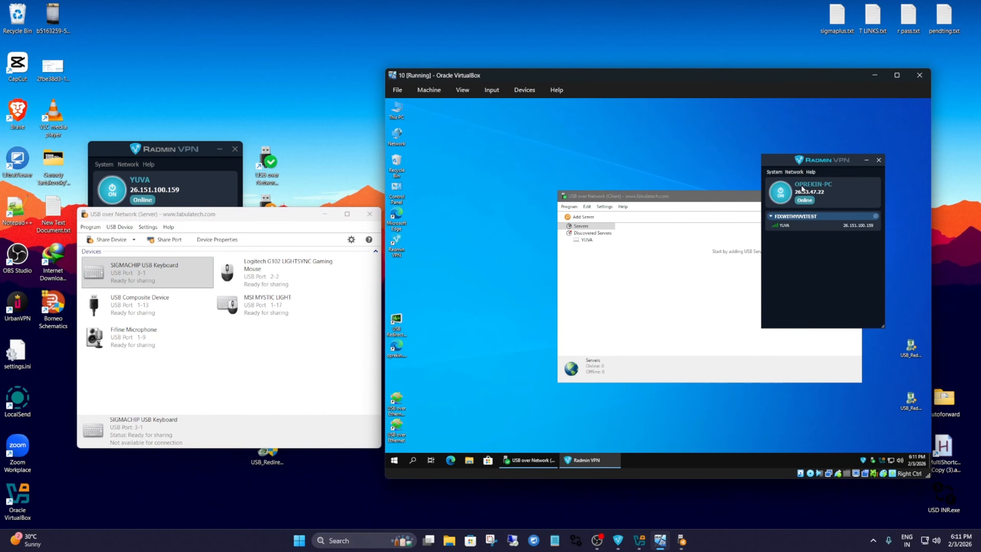
drag(790, 158, 779, 165)
drag(147, 149, 195, 176)
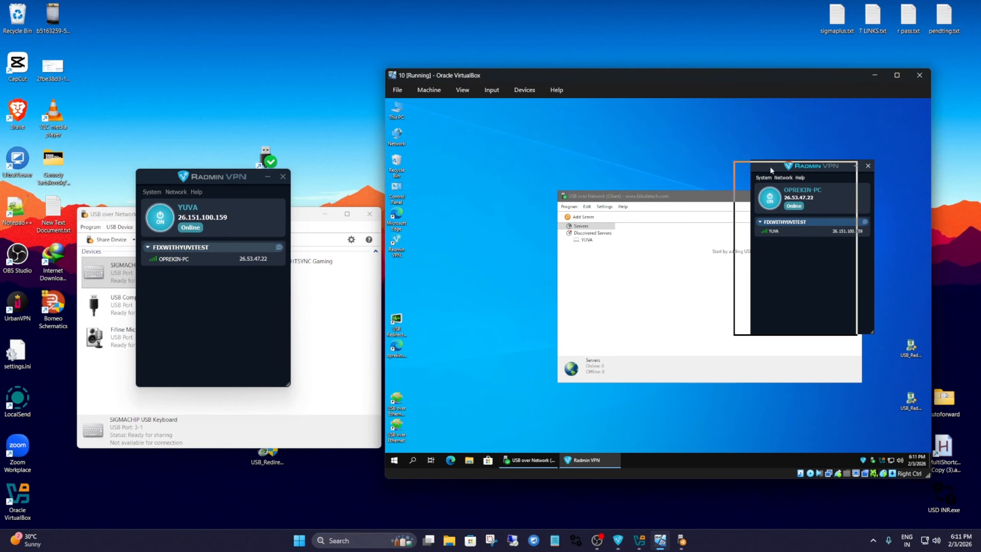
drag(769, 166, 788, 172)
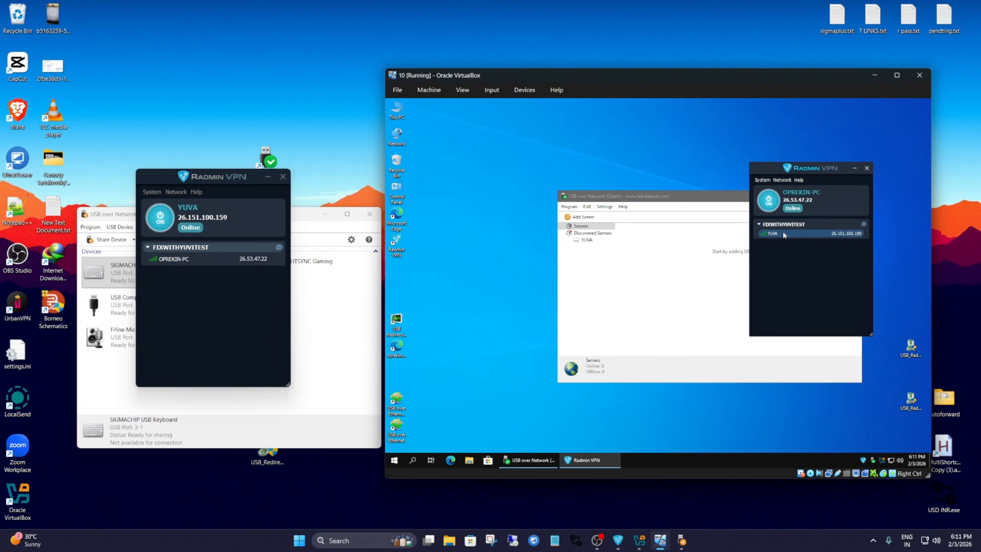
Copy the host's Radmin VPN IP address on the host and from the peer entry in the virtual machine.
right_click(784, 233)
click(811, 250)
click(216, 218)
double_click(216, 217)
right_click(216, 219)
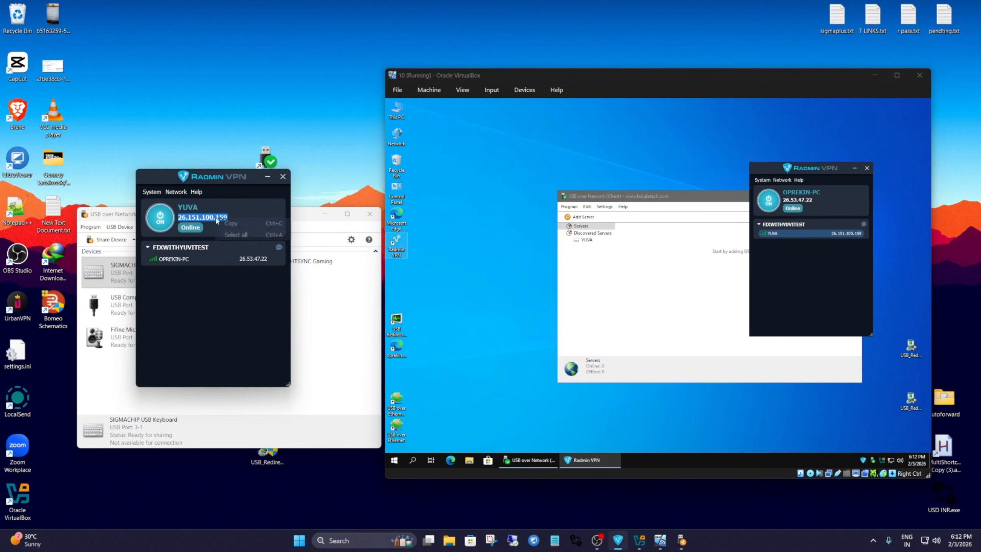
click(232, 224)
click(783, 233)
right_click(783, 232)
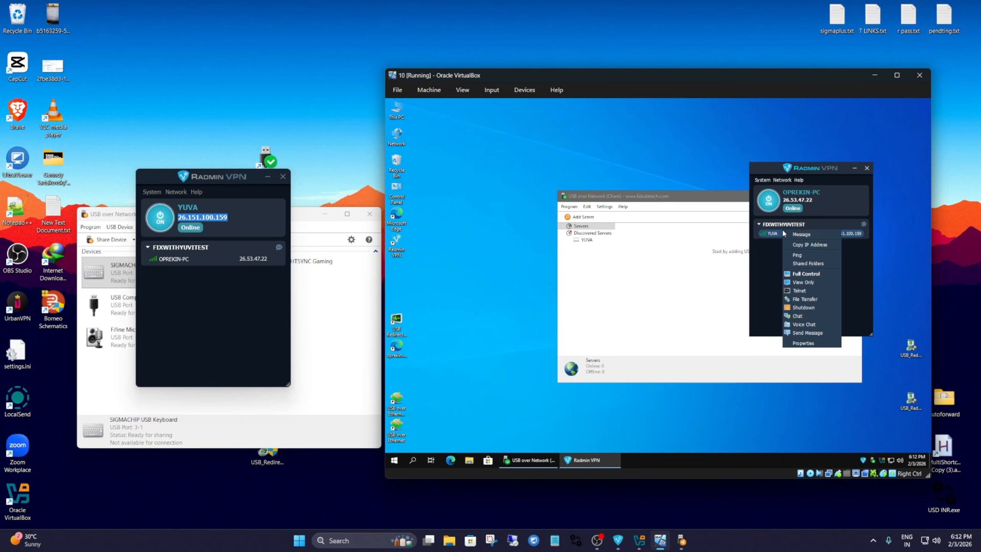
click(812, 244)
Add the host as a remote USB server at 26.151.100.159 in the virtual machine's USB over Network client.
click(689, 288)
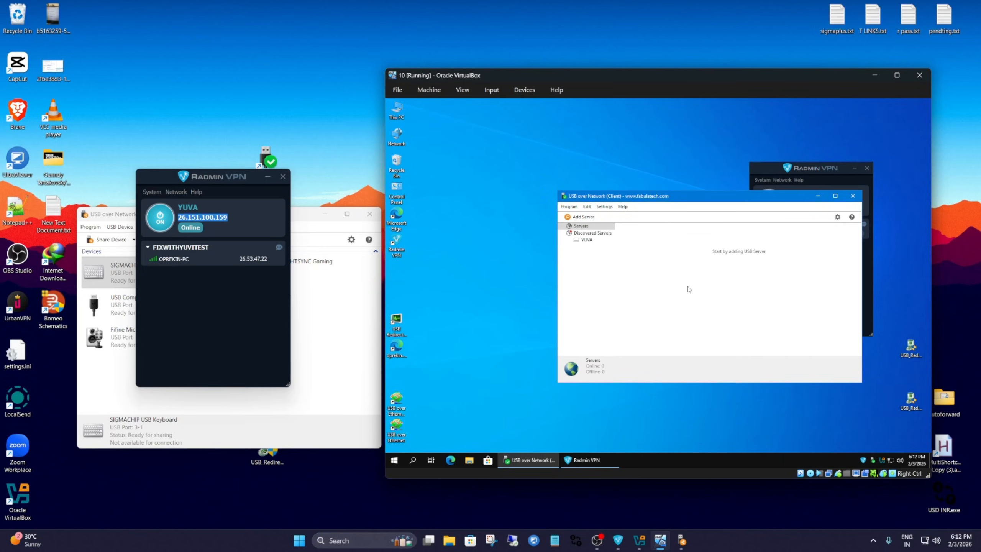
click(582, 217)
key(ctrl+v)
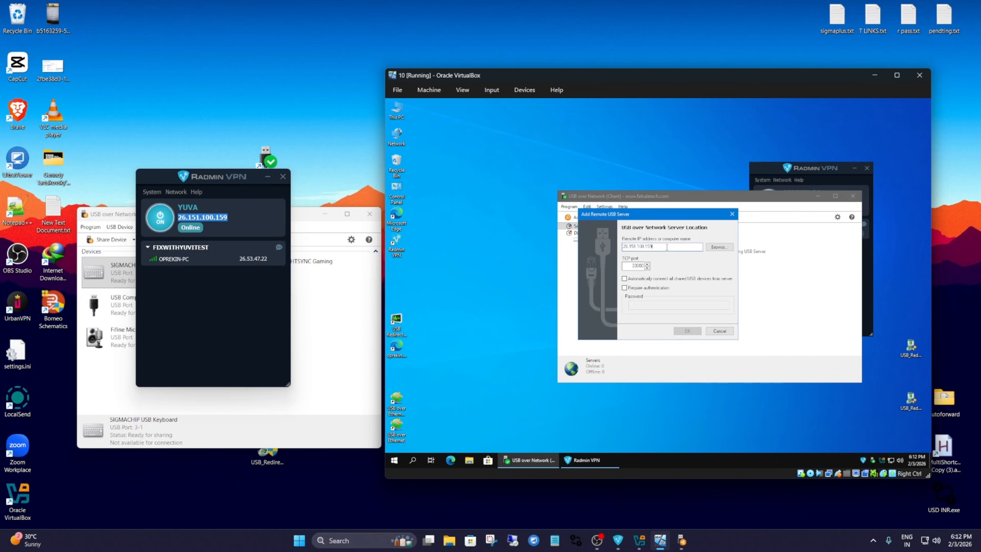
click(687, 330)
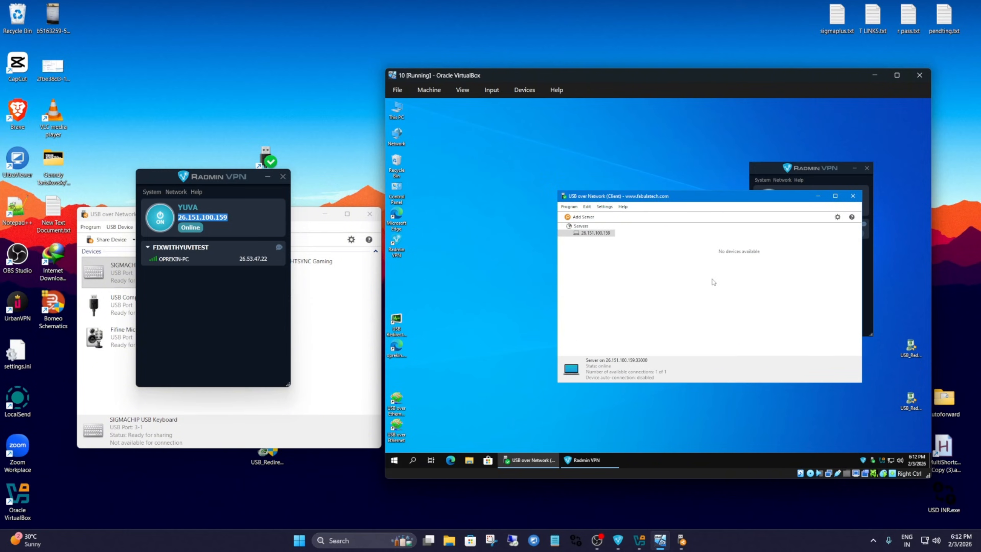
Share the SIGMACHIP USB Keyboard from the host's USB over Network server.
click(333, 334)
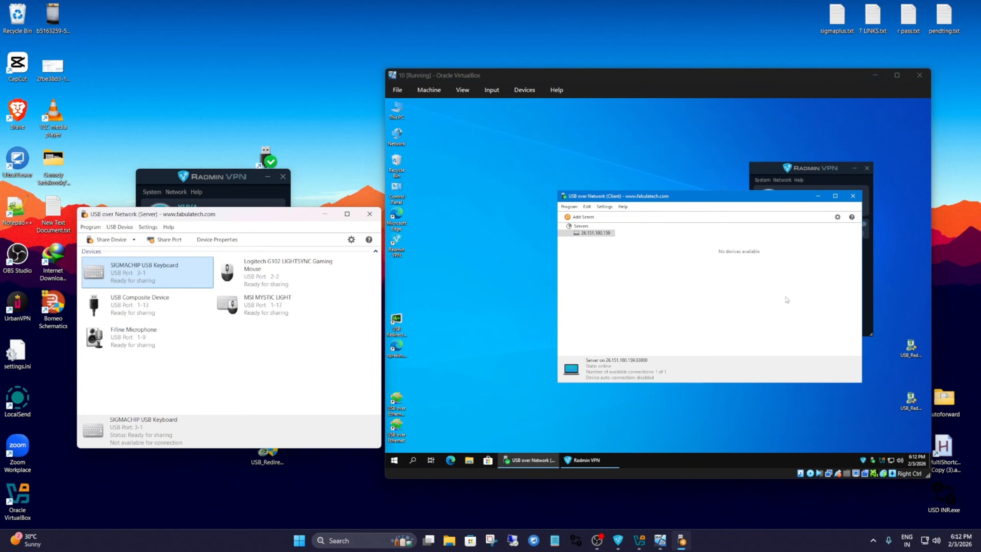
click(596, 234)
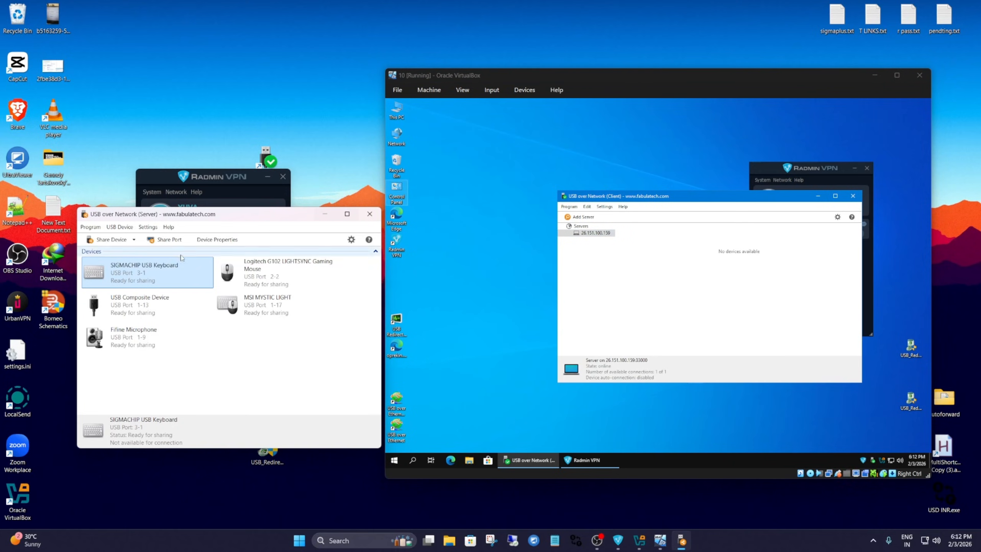
click(145, 306)
click(146, 278)
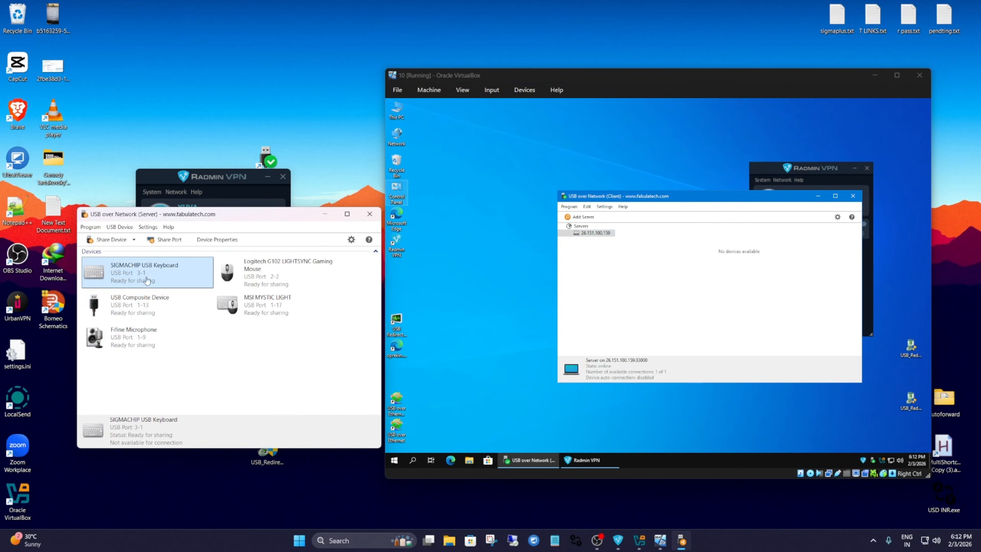
right_click(136, 273)
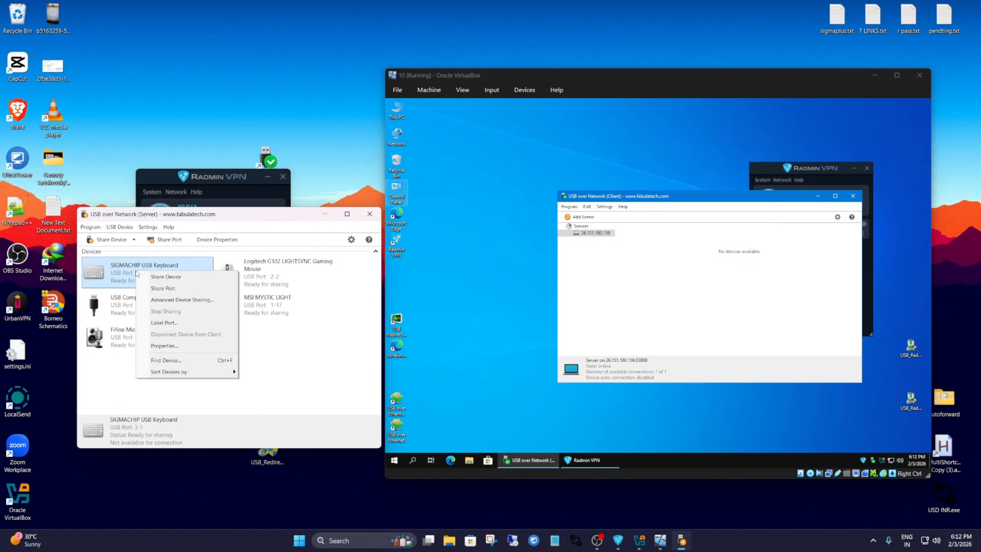
click(162, 276)
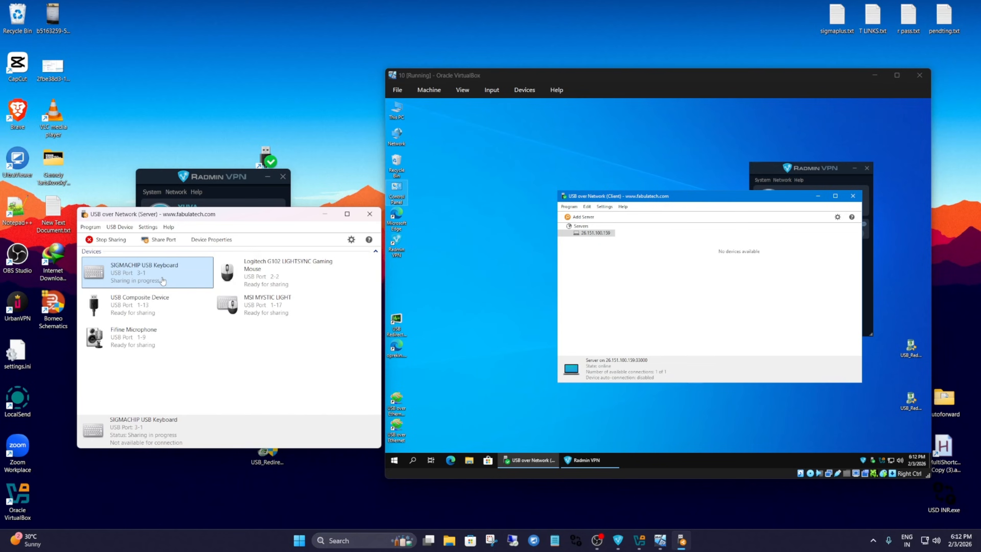
Connect the shared SIGMACHIP USB Keyboard in the virtual machine's USB over Network client.
click(720, 237)
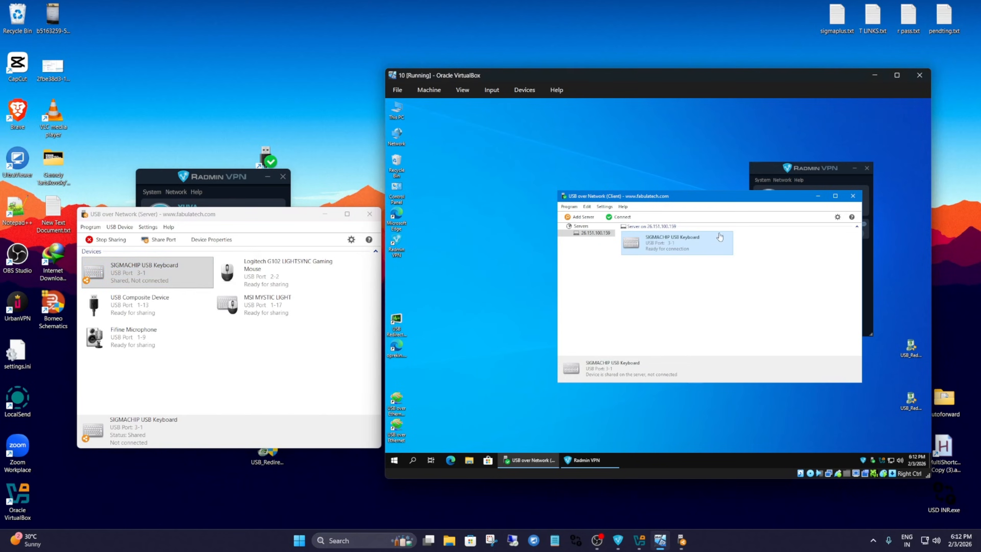
mouse_move(677, 199)
mouse_down()
mouse_move(650, 201)
mouse_move(671, 203)
mouse_up()
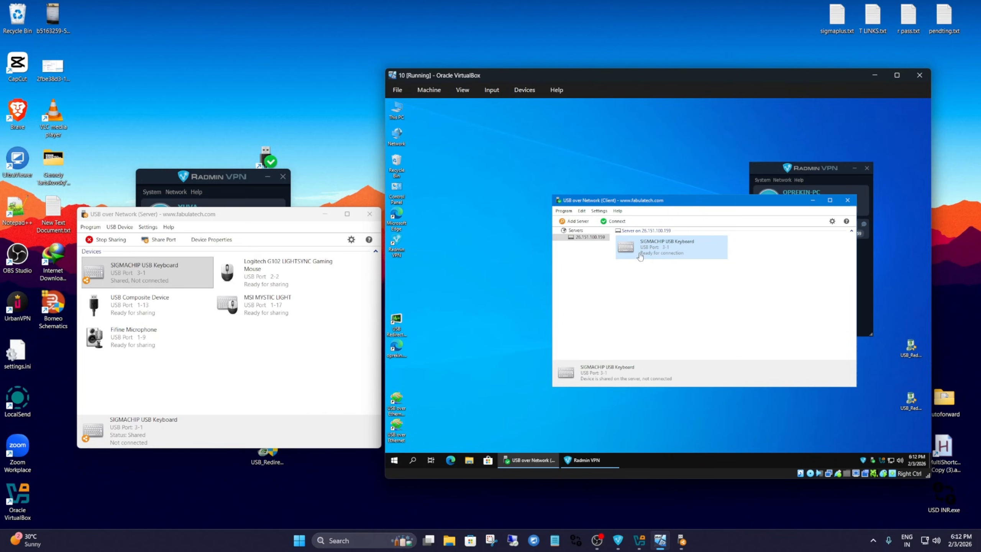
right_click(646, 249)
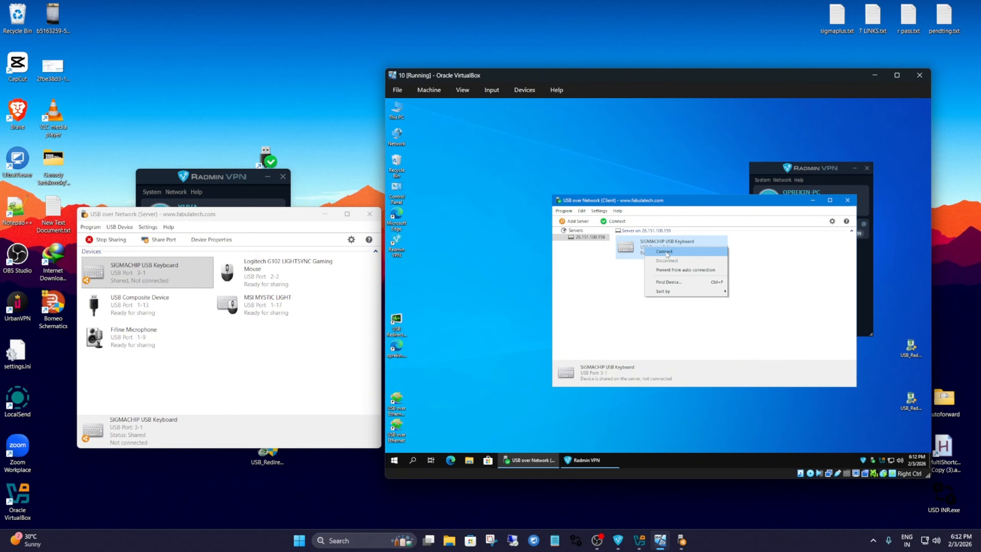
click(665, 251)
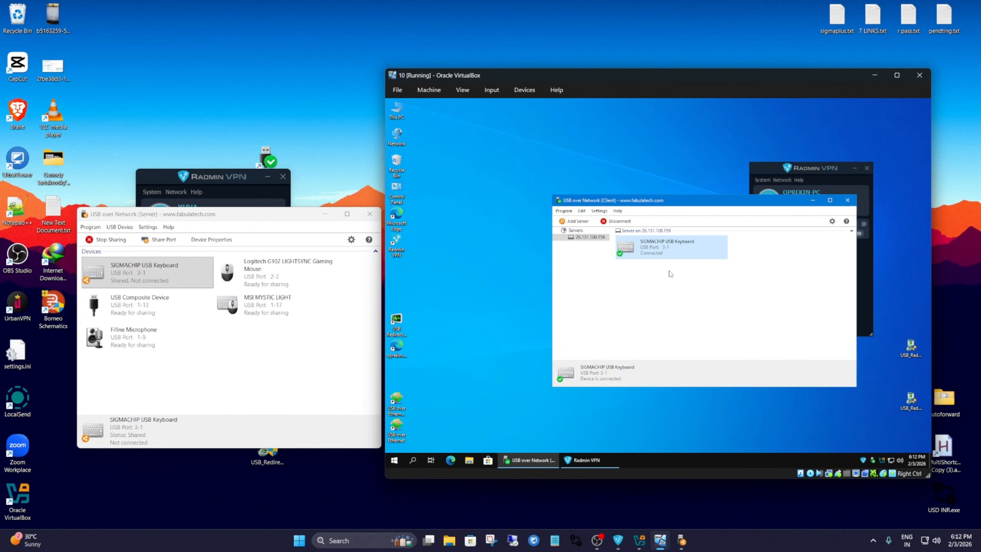
mouse_move(664, 205)
mouse_down()
mouse_move(641, 208)
mouse_move(652, 208)
mouse_up()
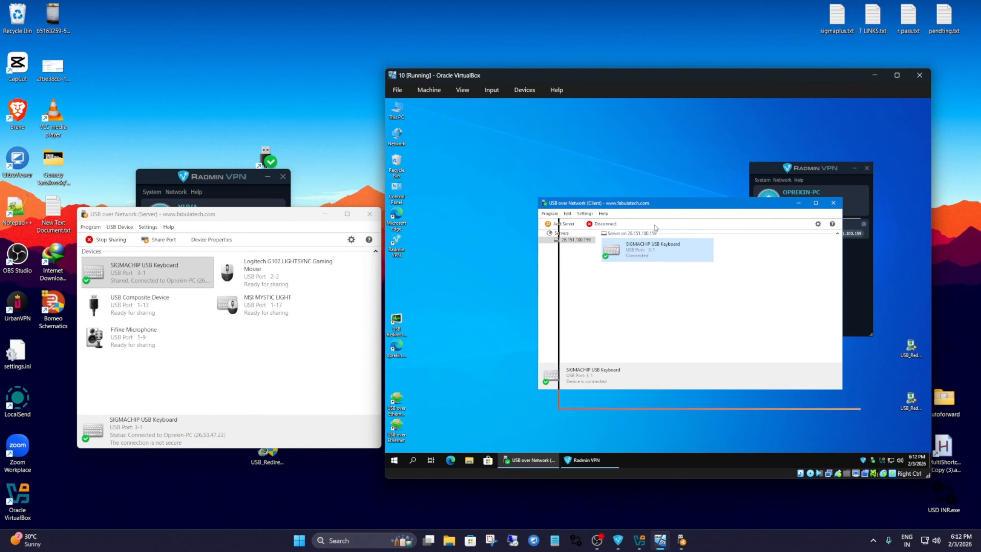
mouse_move(648, 209)
mouse_down()
mouse_move(633, 207)
mouse_move(651, 206)
mouse_up()
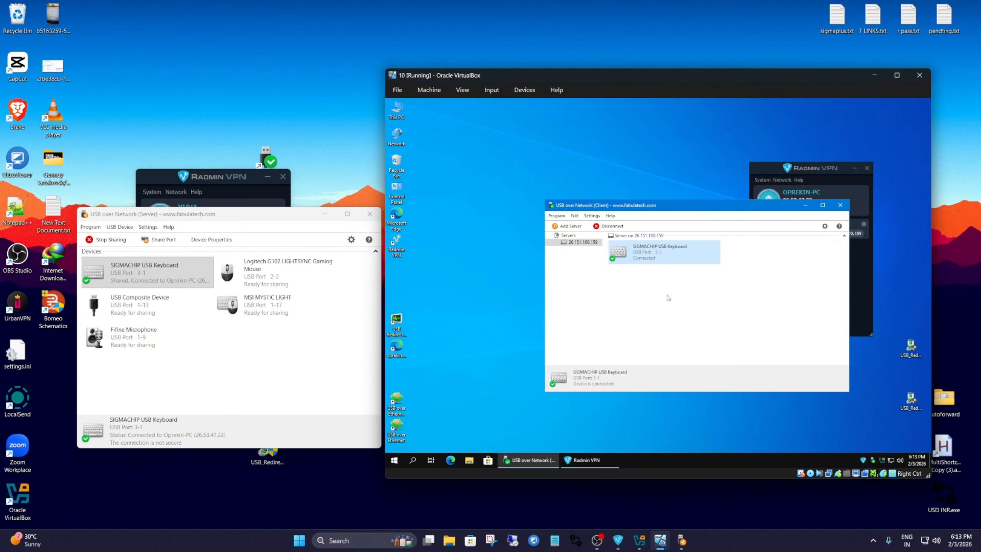
Disconnect the SIGMACHIP USB Keyboard in the virtual machine's client and stop sharing it on the host.
right_click(648, 250)
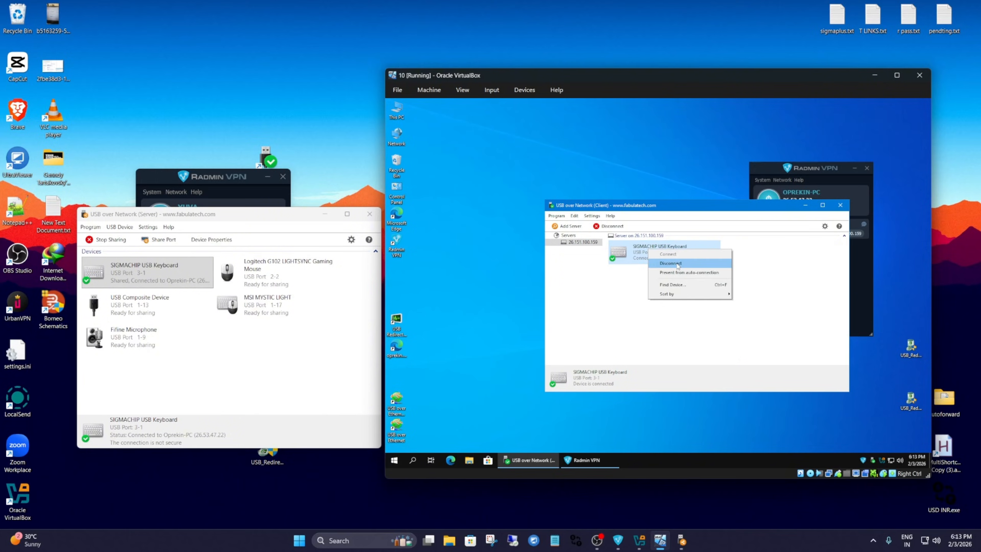
click(678, 266)
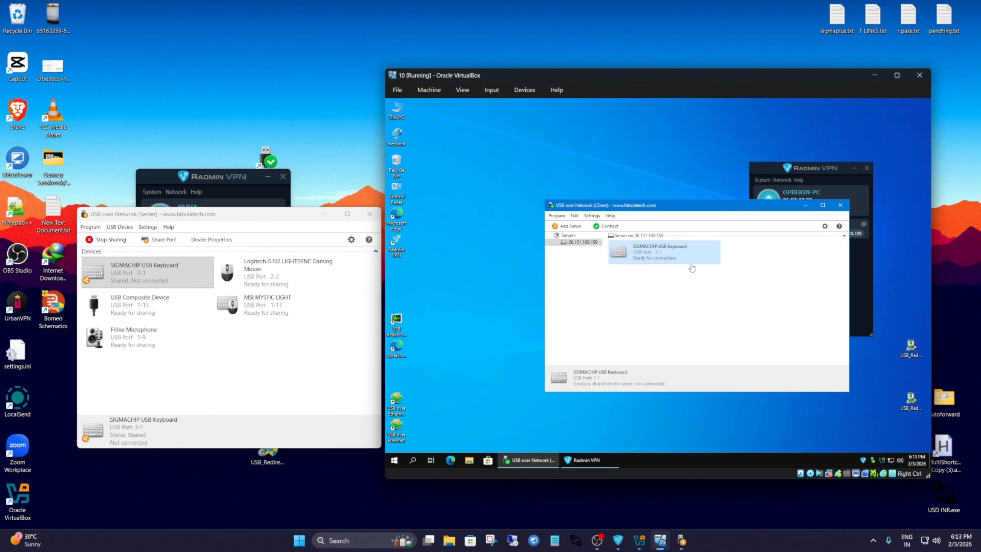
click(170, 273)
right_click(170, 273)
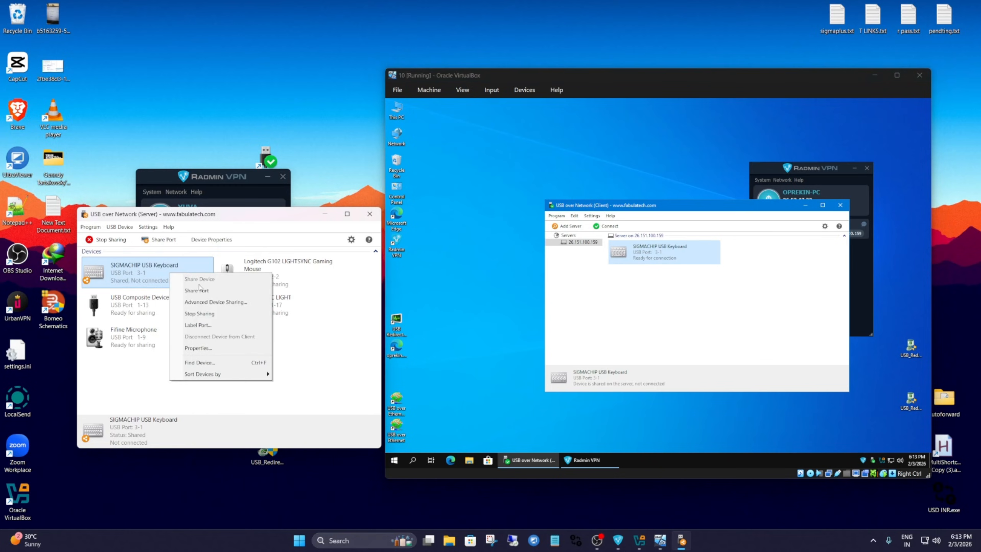
click(200, 313)
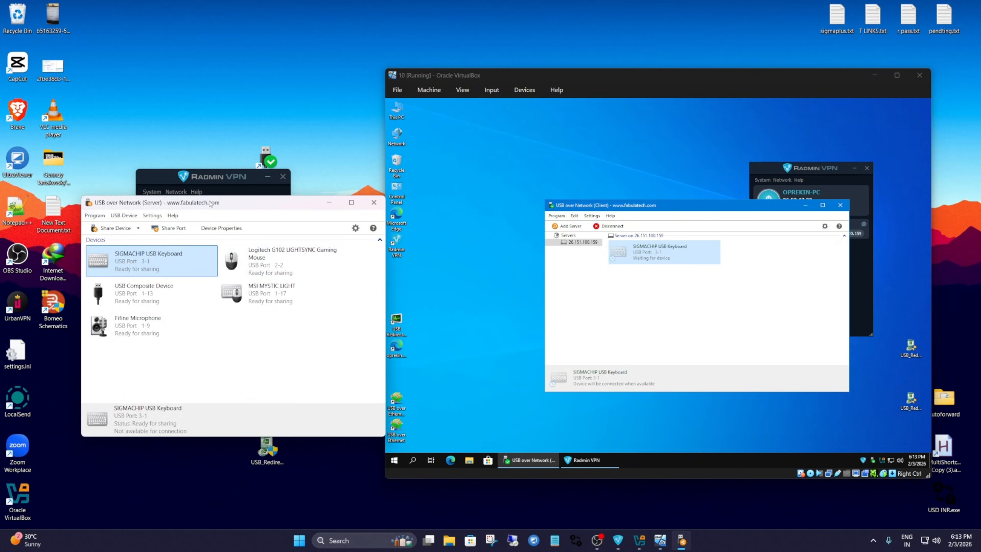
mouse_move(210, 204)
mouse_down()
mouse_move(198, 203)
mouse_move(205, 219)
mouse_up()
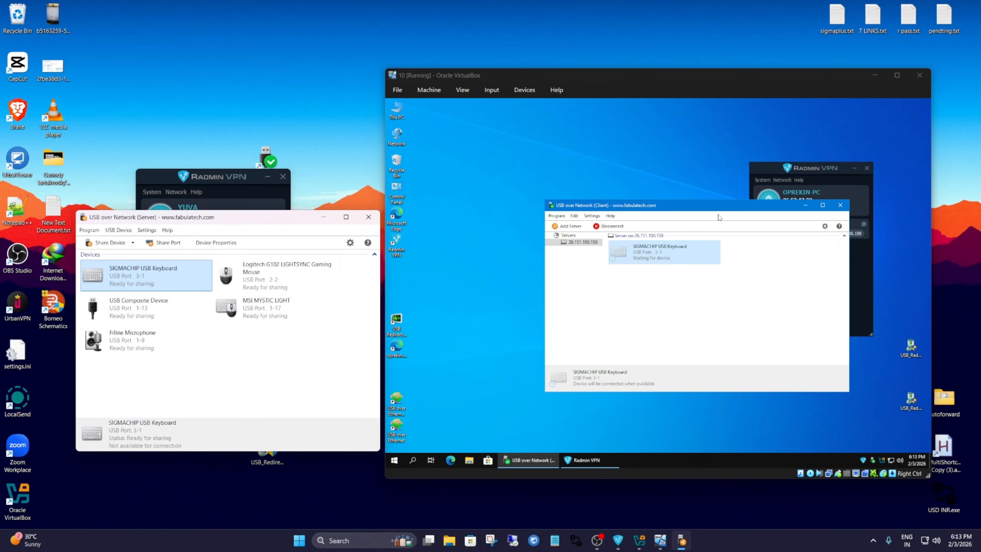
Review the Radmin VPN network and peer options on both machines and the client's remote USB server settings.
click(766, 176)
click(189, 185)
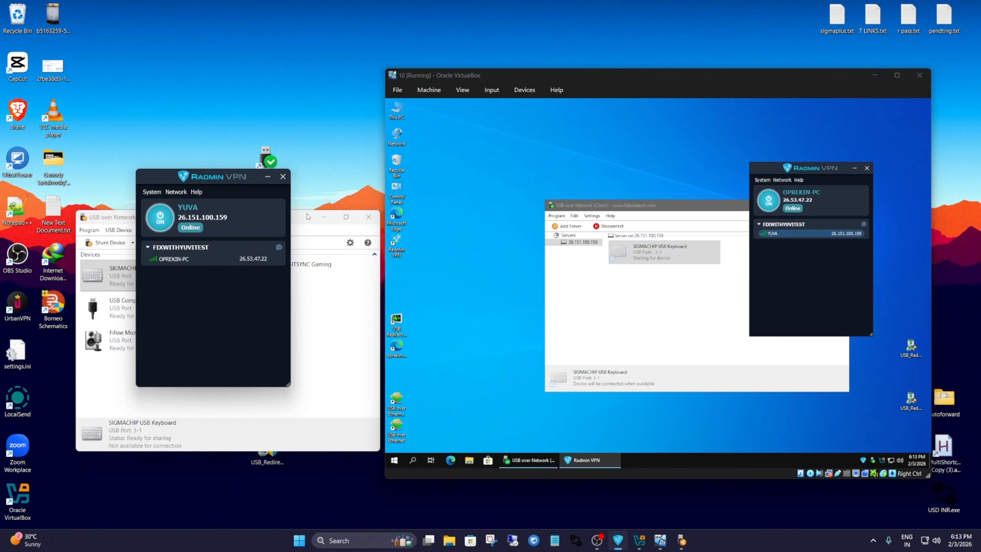
mouse_move(790, 173)
mouse_down()
mouse_move(753, 190)
mouse_move(795, 183)
mouse_up()
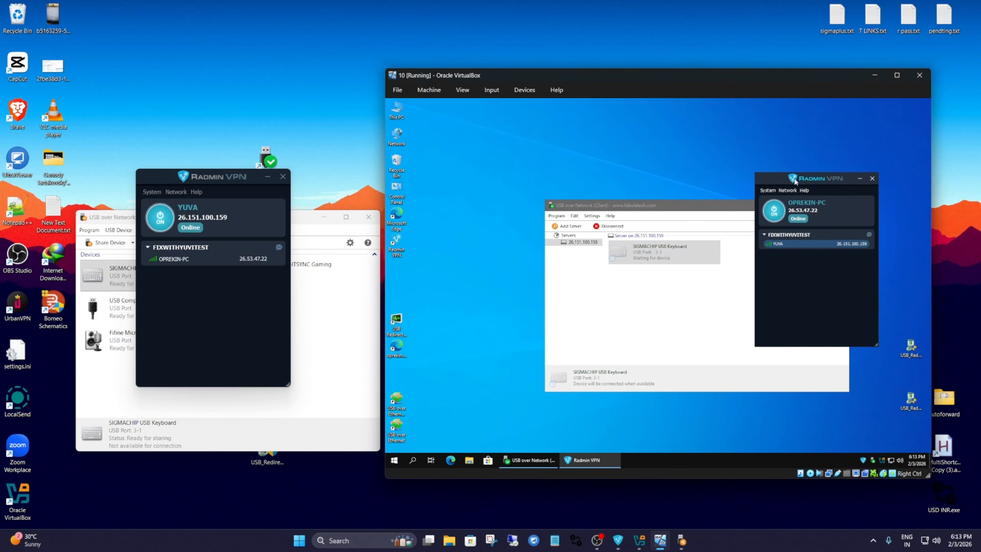
right_click(229, 290)
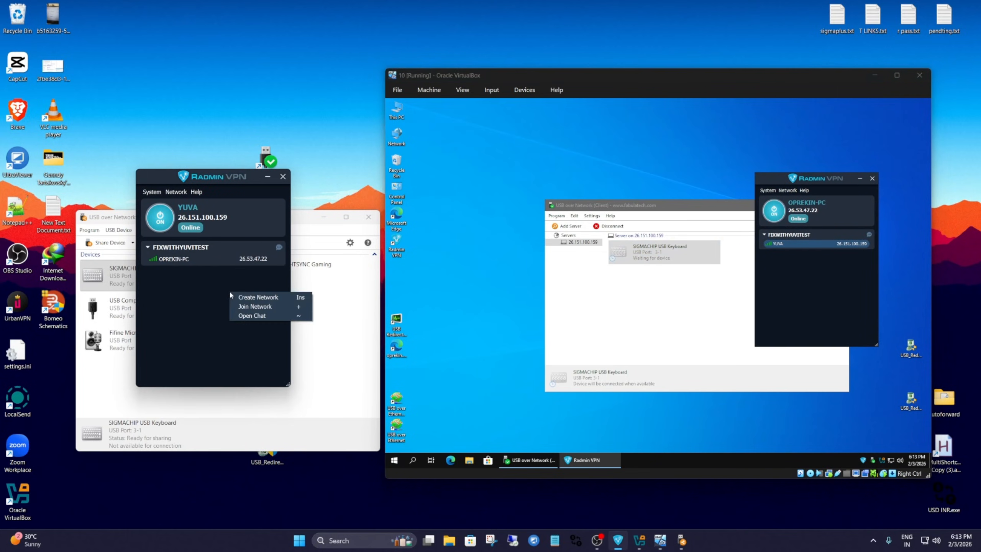
click(252, 341)
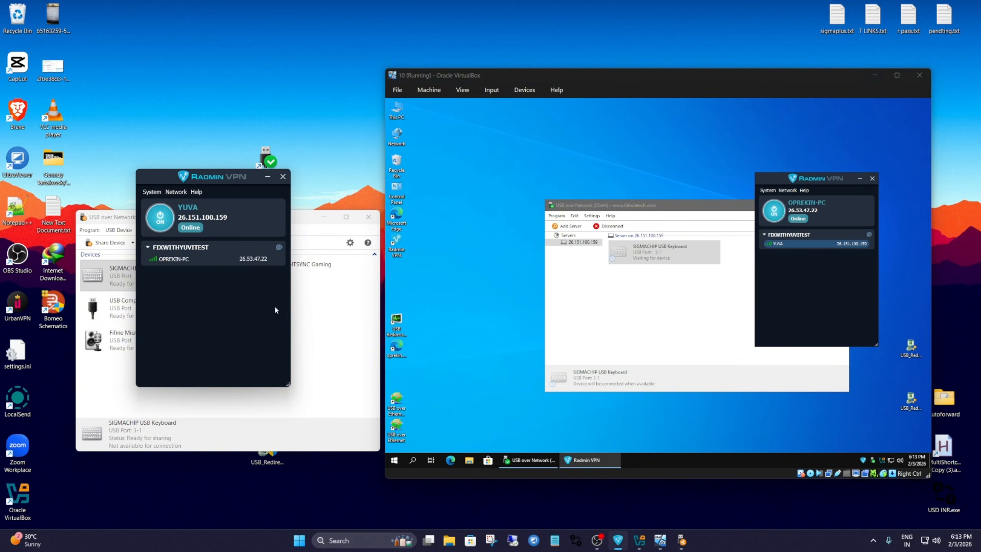
right_click(787, 245)
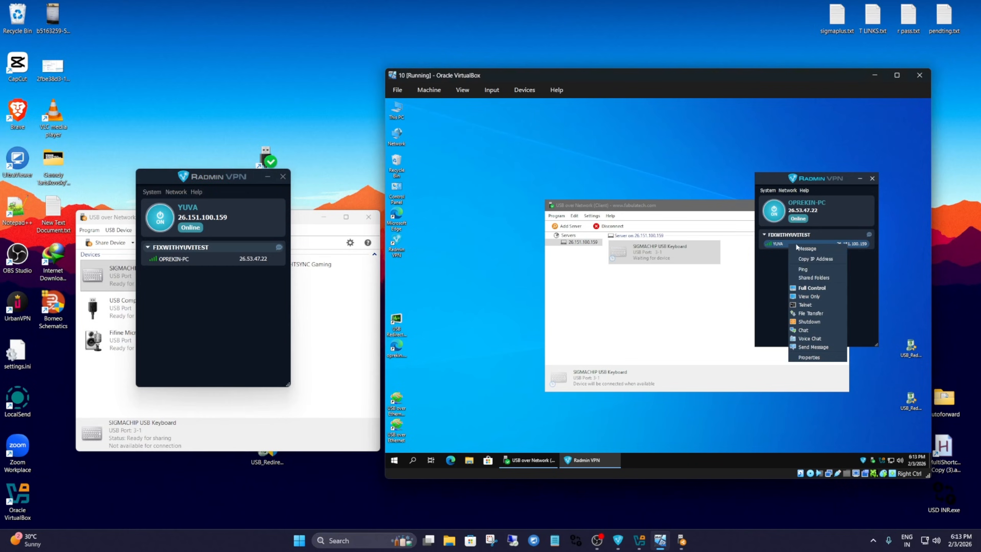
click(742, 244)
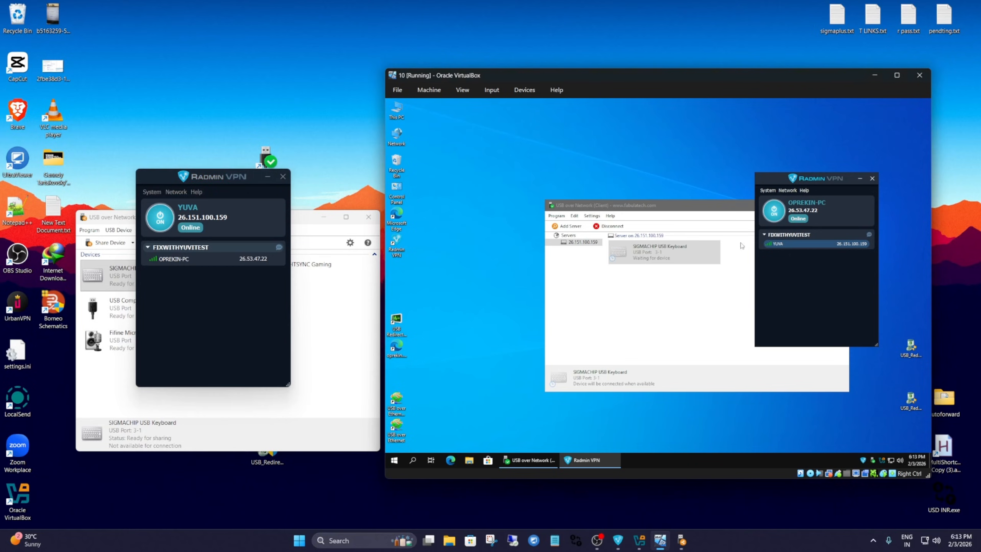
click(567, 226)
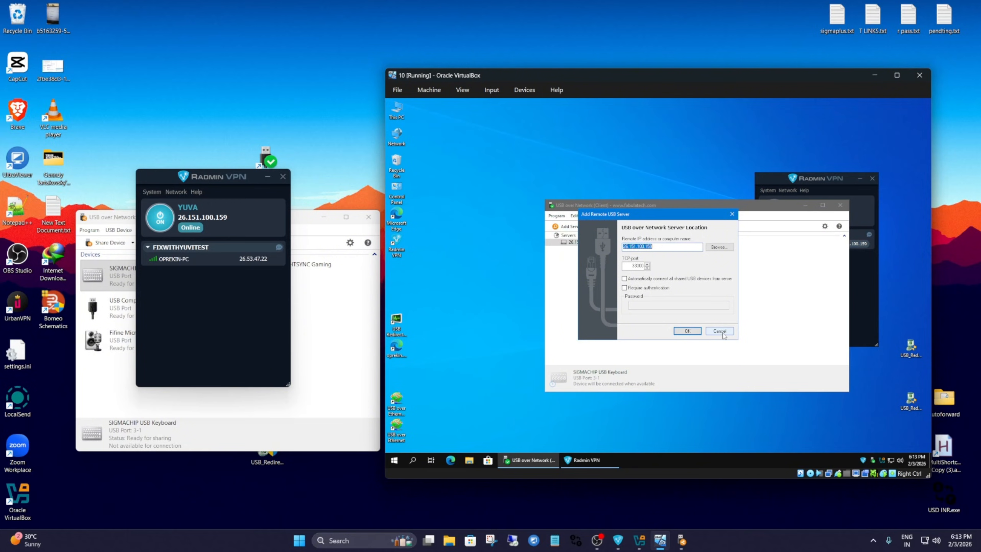
click(687, 331)
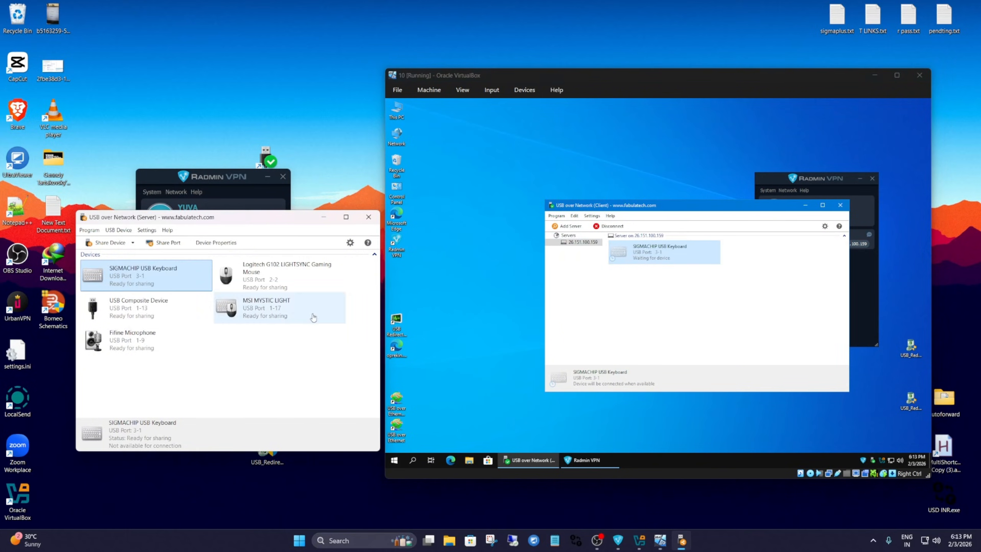
click(350, 342)
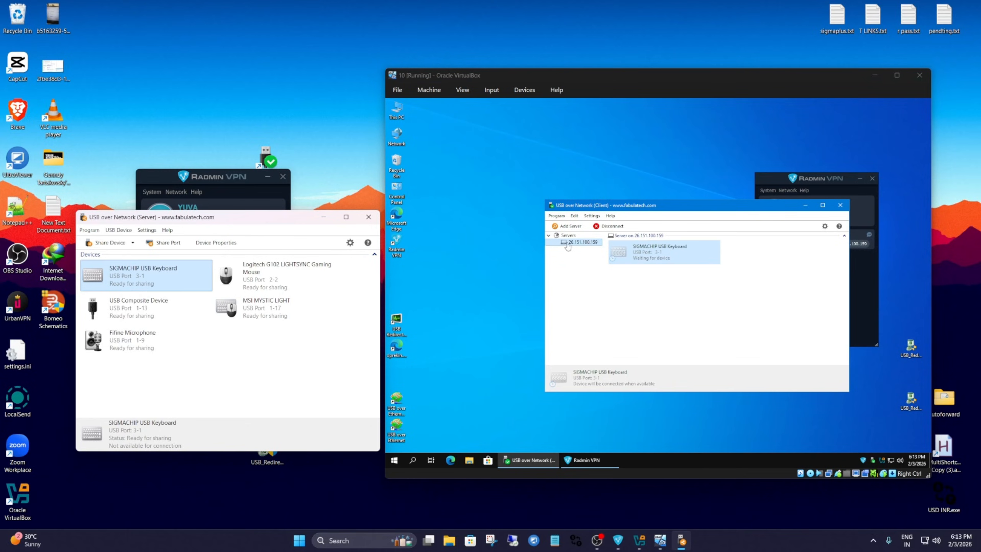
Share the SIGMACHIP USB Keyboard from the host again and check its connection options in the virtual machine's client.
right_click(158, 276)
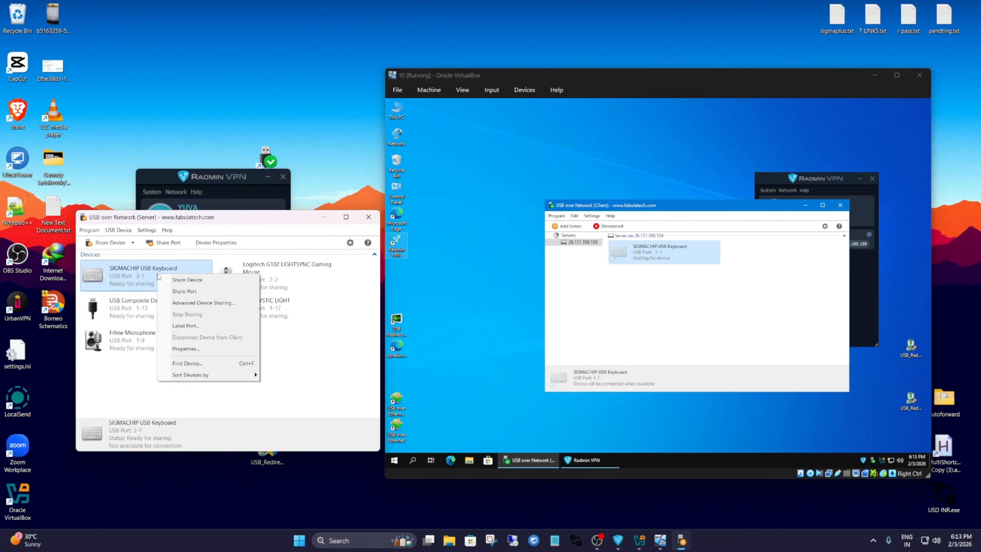
click(190, 280)
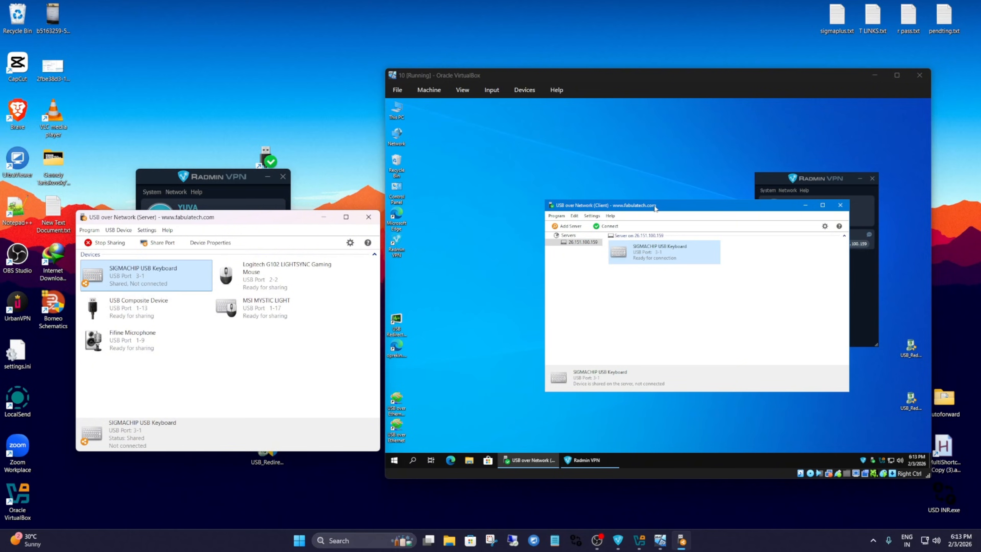
drag(657, 205, 631, 212)
right_click(646, 262)
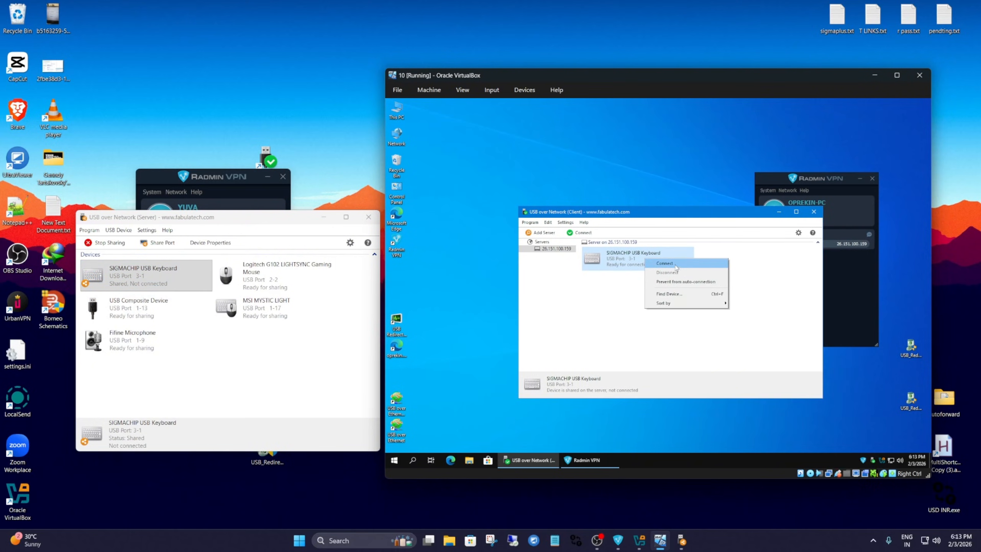
click(613, 308)
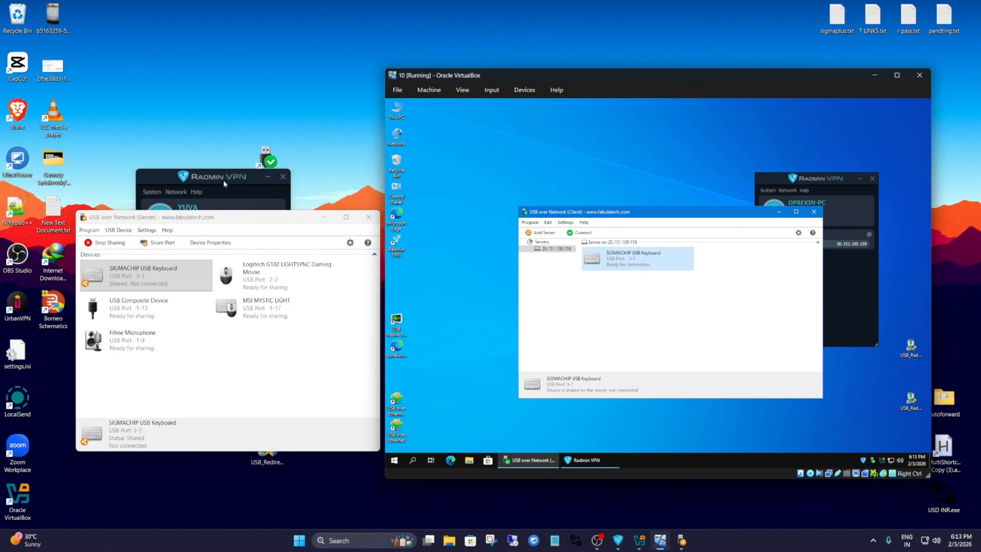
Minimise the host's Radmin VPN window and reposition the USB over Network server window beside the virtual machine.
drag(214, 178, 204, 180)
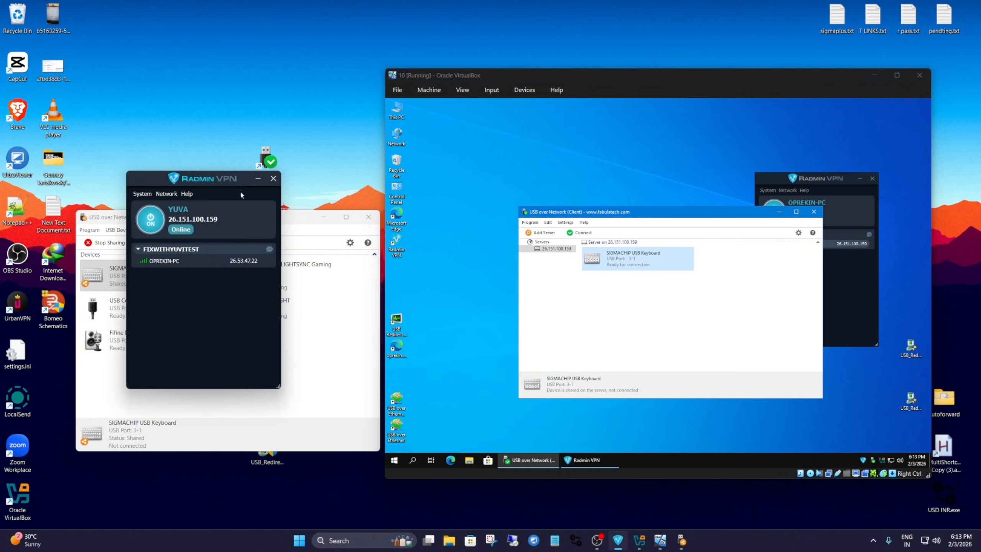
click(258, 179)
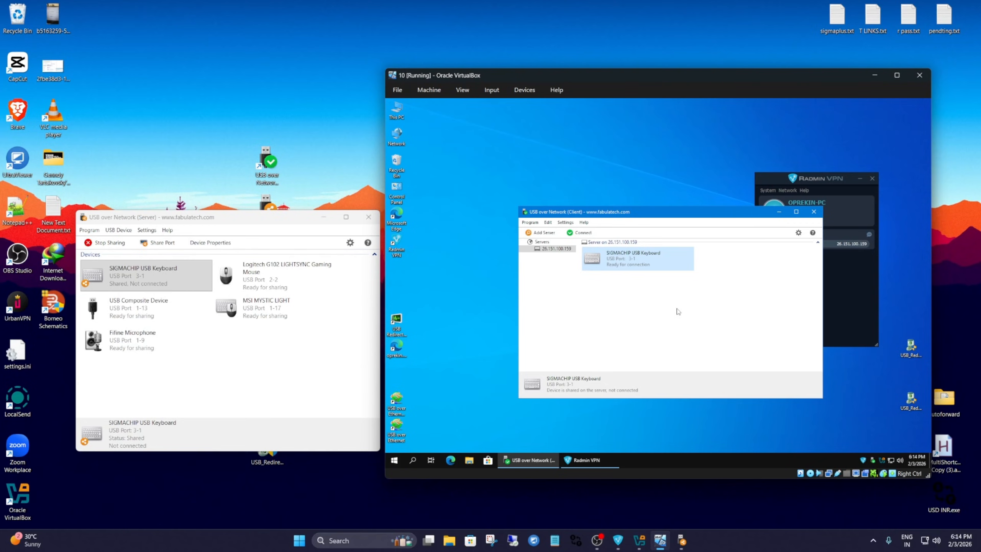
drag(222, 221, 227, 215)
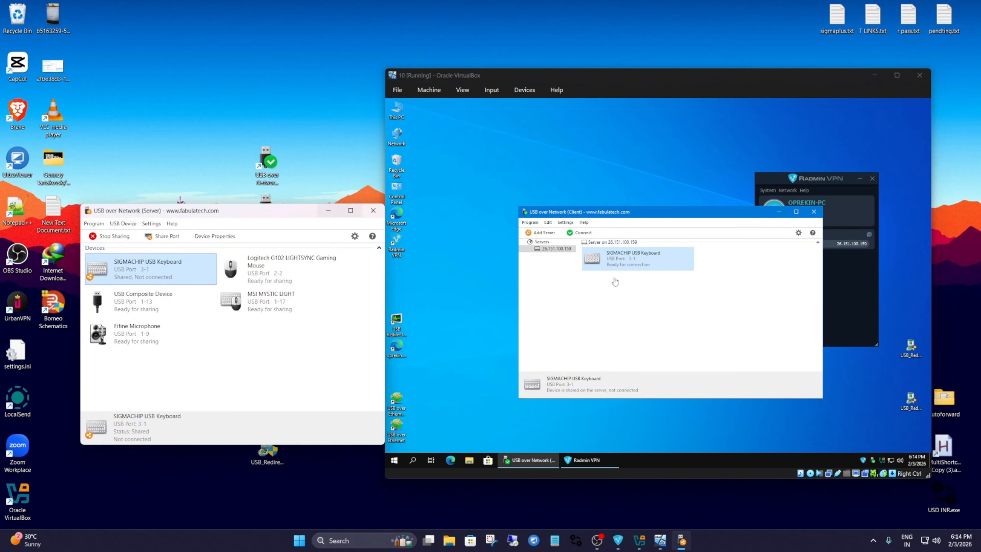
click(704, 336)
click(315, 352)
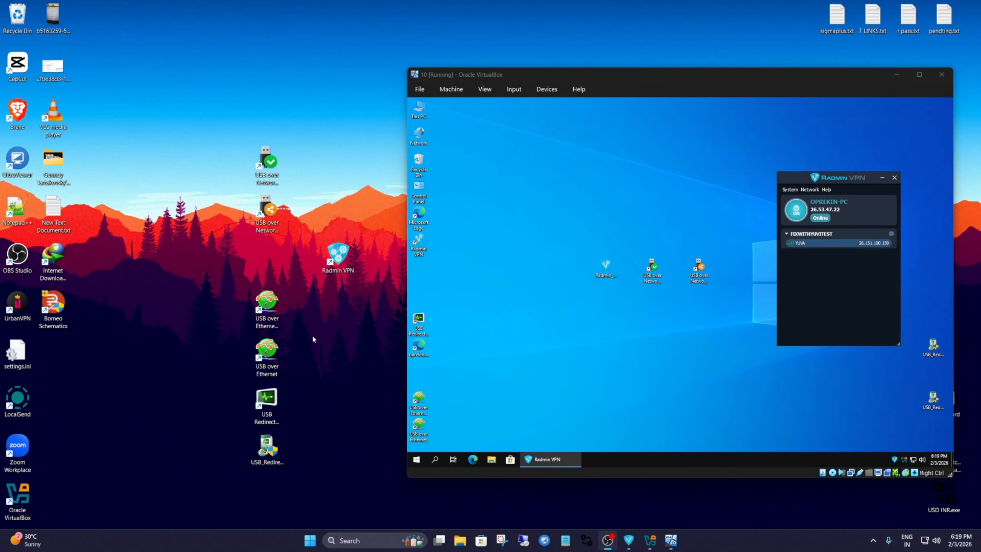
Launch KernelPro USB over Ethernet on the host and place its window beside the virtual machine.
double_click(276, 370)
click(558, 350)
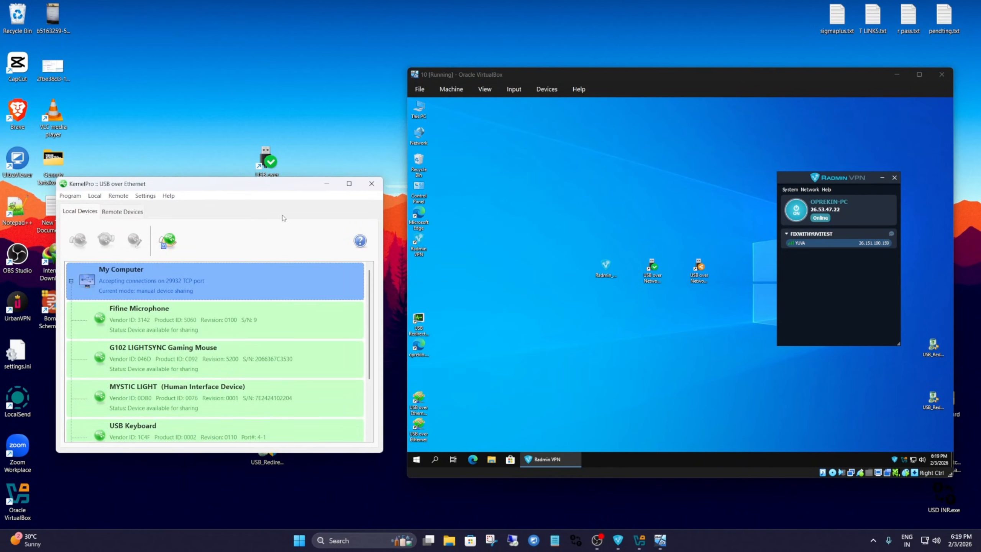
mouse_move(192, 185)
mouse_down()
mouse_move(183, 150)
mouse_move(168, 150)
mouse_move(199, 150)
mouse_move(185, 229)
mouse_move(189, 263)
mouse_move(189, 172)
mouse_move(195, 346)
mouse_move(193, 196)
mouse_up()
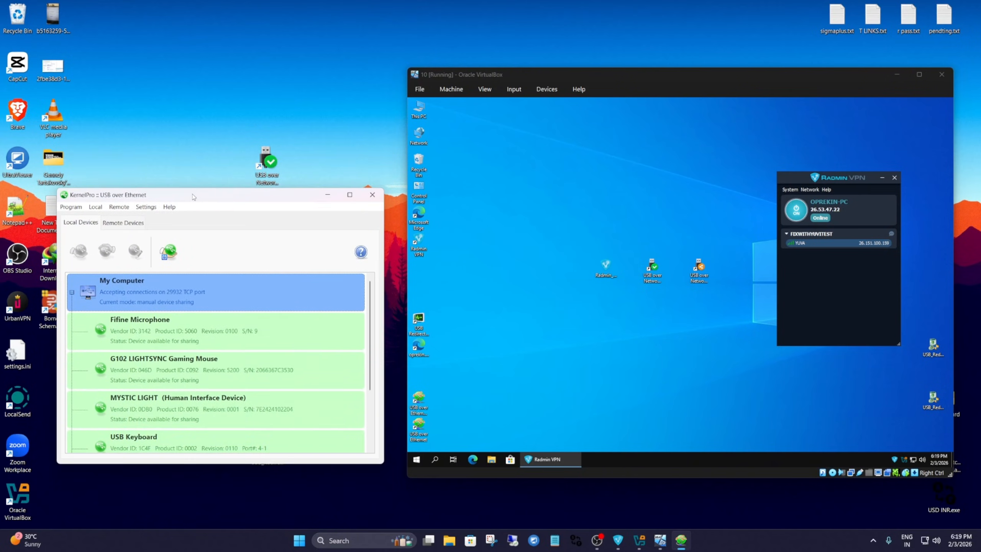
right_click(143, 123)
click(178, 152)
right_click(159, 128)
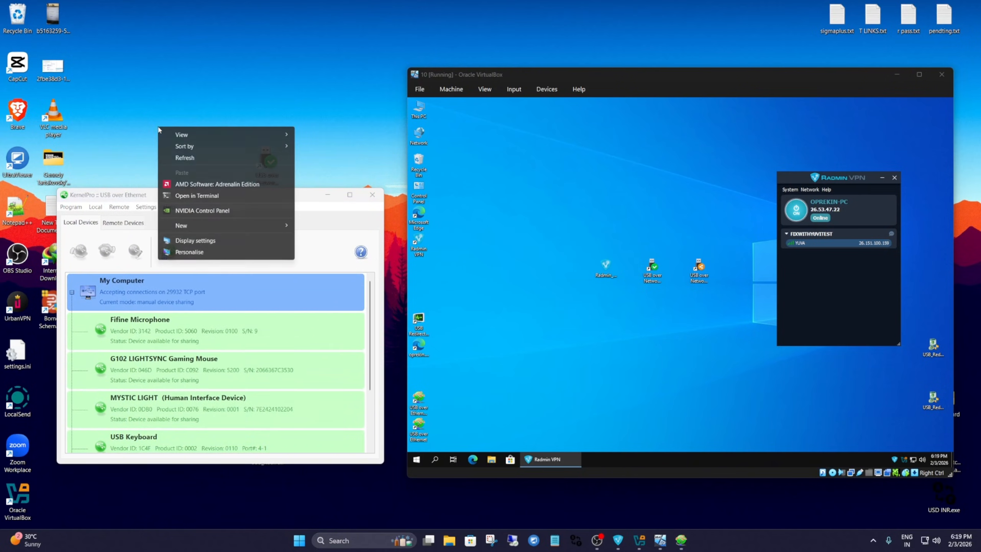
click(183, 158)
right_click(162, 131)
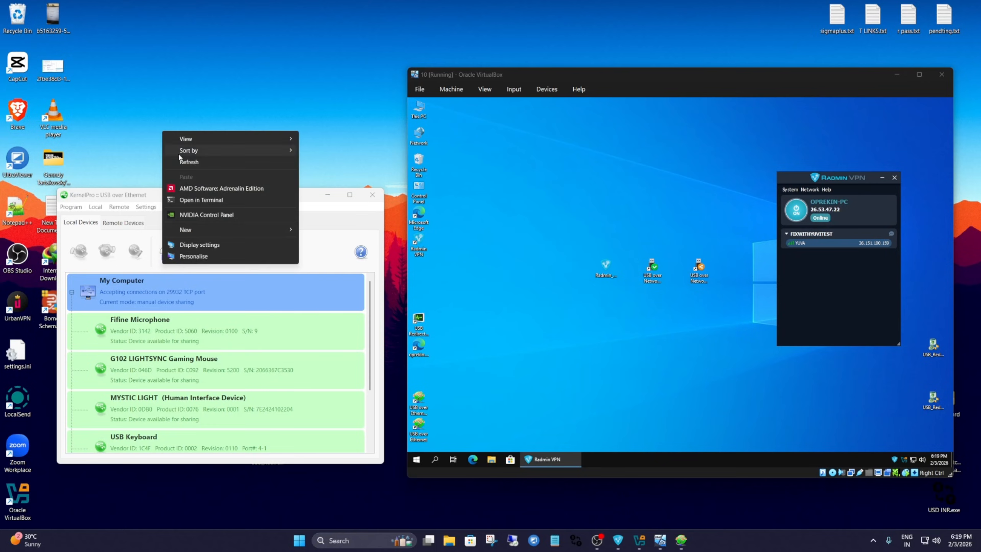
click(180, 162)
Launch the KernelPro USB over Ethernet Client in the virtual machine and arrange its window beside the host's server window.
drag(178, 199, 181, 175)
double_click(419, 398)
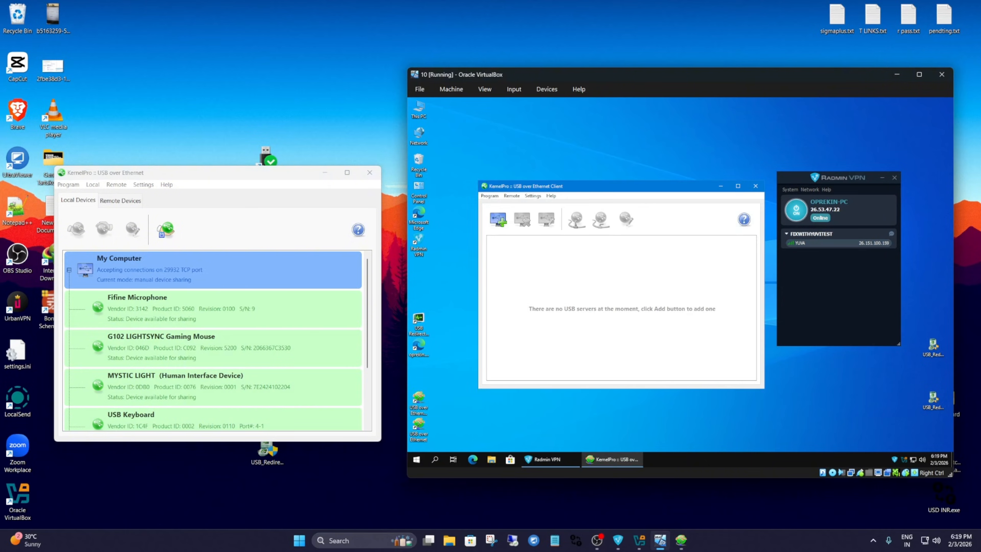
drag(571, 187, 569, 176)
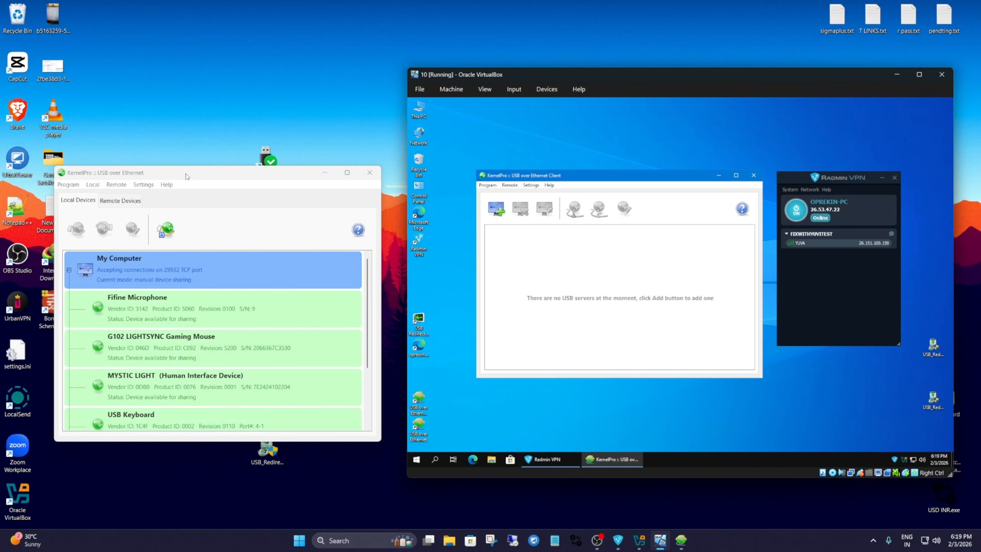
mouse_move(186, 175)
mouse_down()
mouse_move(168, 156)
mouse_move(193, 165)
mouse_move(190, 172)
mouse_up()
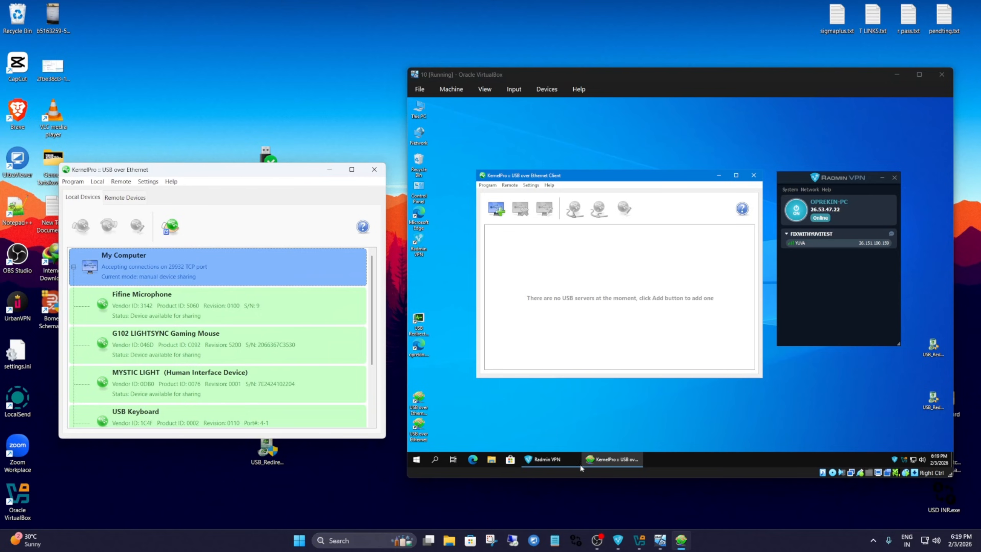
Check the host's Radmin VPN connection against the virtual machine's and minimise the host's Radmin VPN window.
click(618, 540)
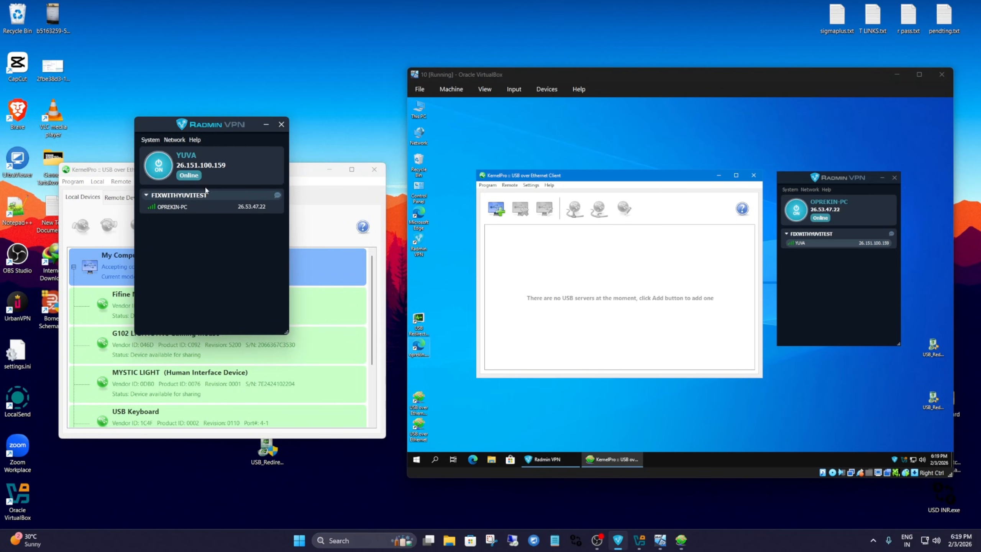
drag(192, 126, 186, 128)
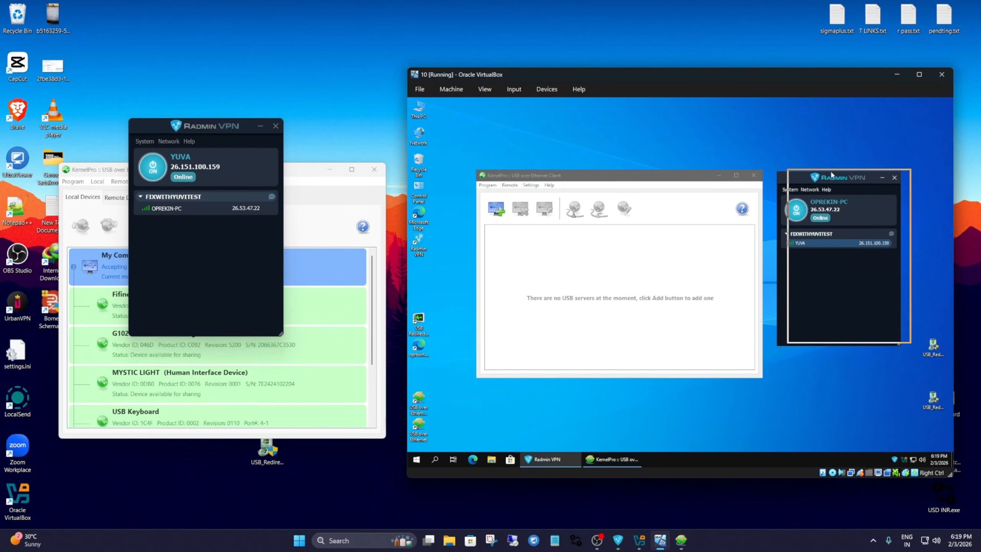
click(260, 126)
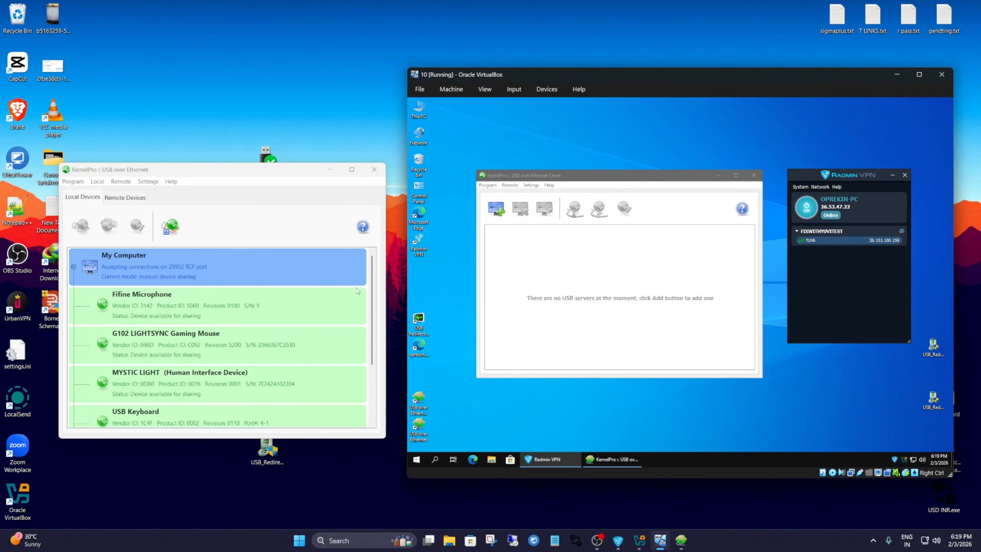
right_click(820, 242)
click(841, 256)
click(201, 175)
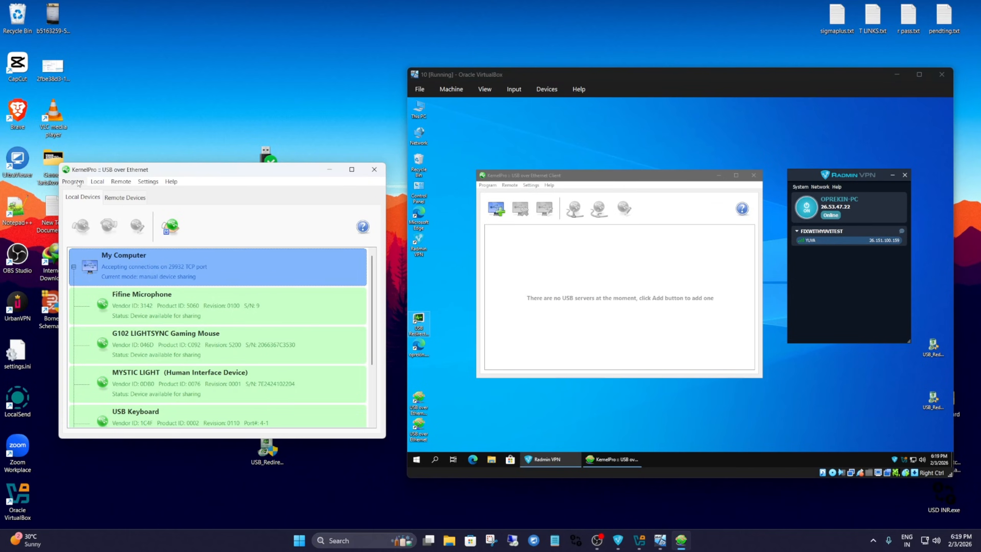
click(611, 301)
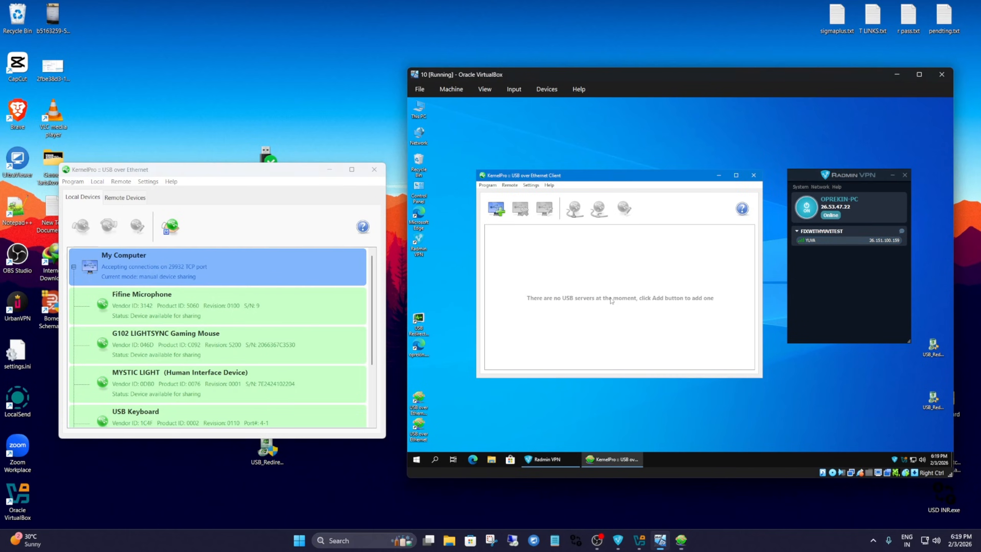
click(497, 209)
text(26.151.100.159)
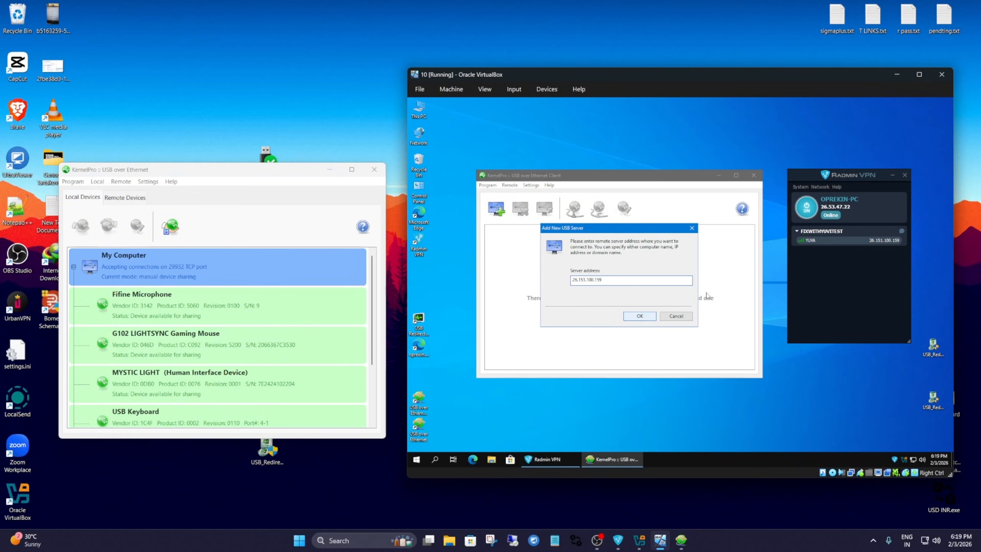
click(676, 316)
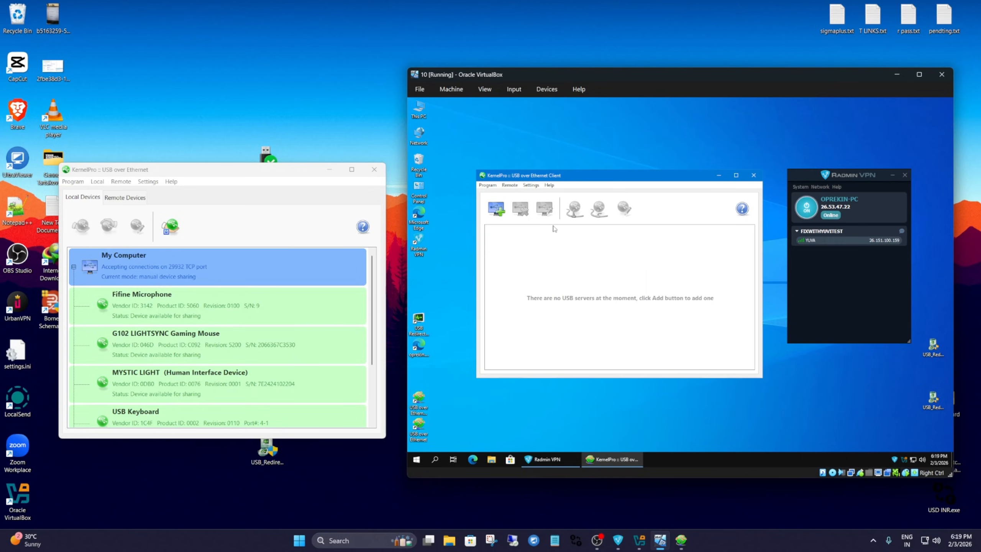
Copy the host's IP address from the virtual machine's Radmin VPN and add 26.151.100.159 as a USB server in the client.
click(502, 214)
right_click(837, 239)
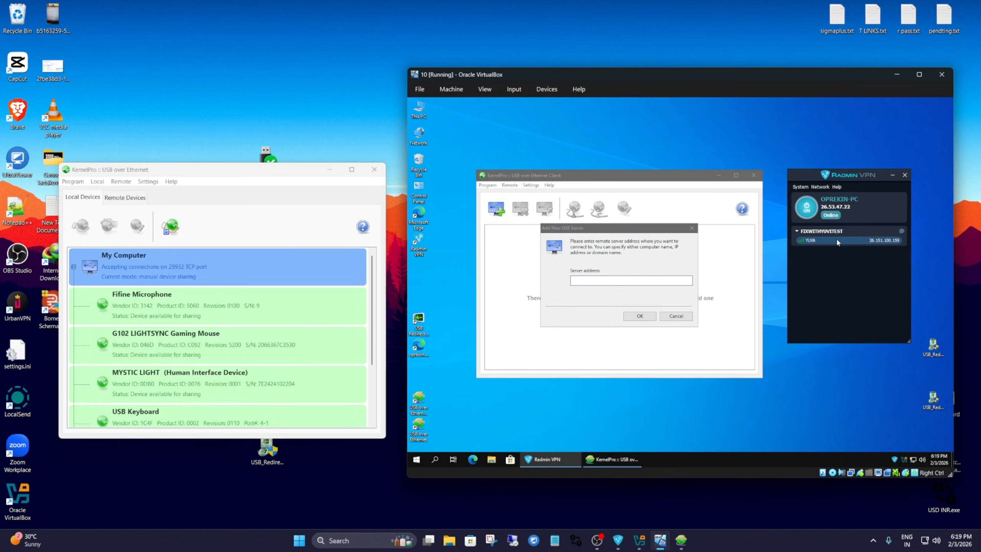
click(861, 255)
click(610, 280)
key(ctrl+v)
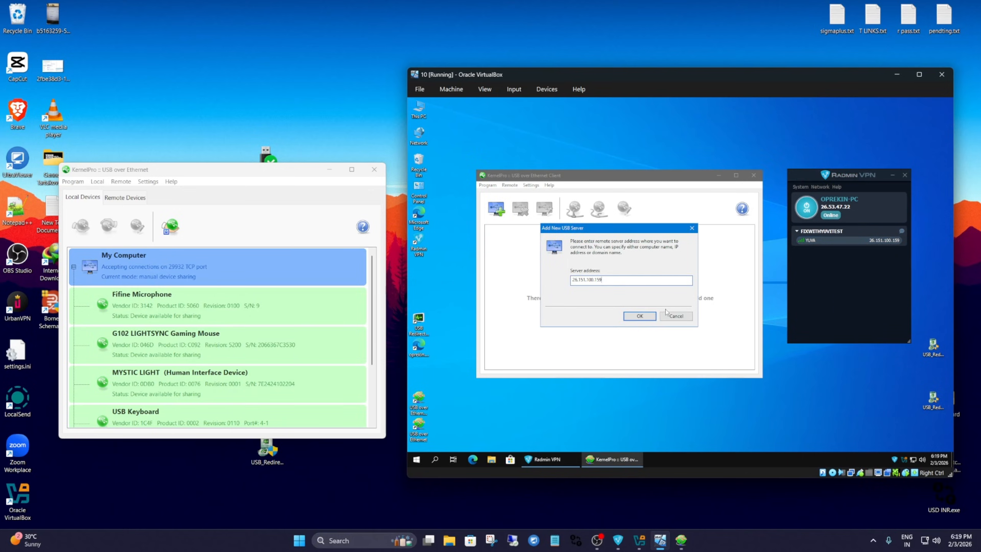
click(640, 316)
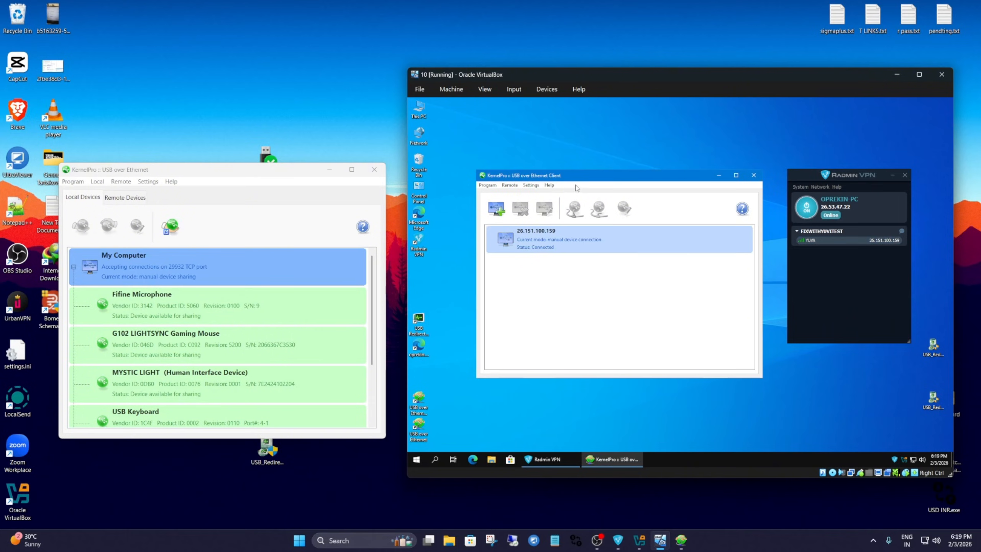
mouse_move(553, 177)
mouse_down()
mouse_move(570, 177)
mouse_move(561, 177)
mouse_up()
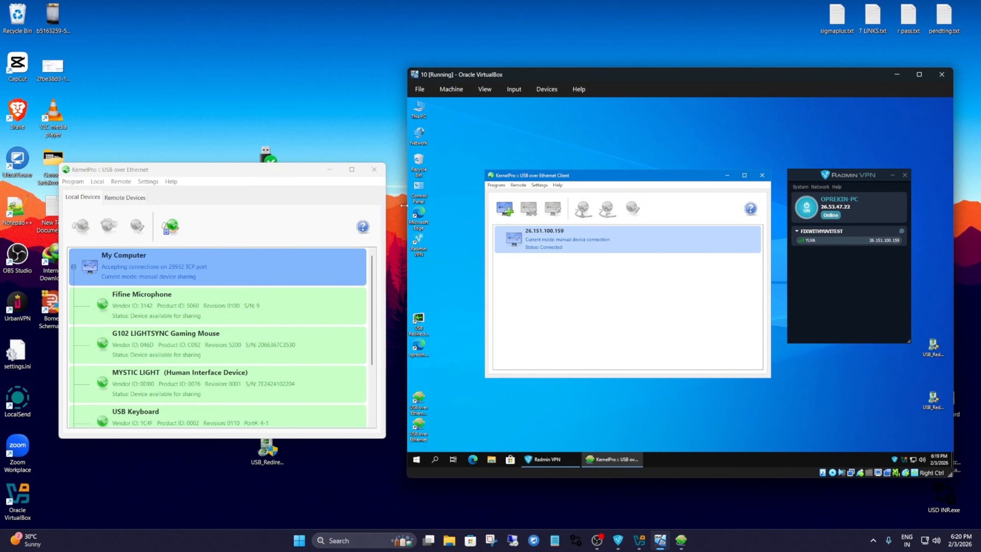
Share the USB Keyboard from the host's local devices in USB over Ethernet.
click(188, 314)
scroll(188, 348, down, 2)
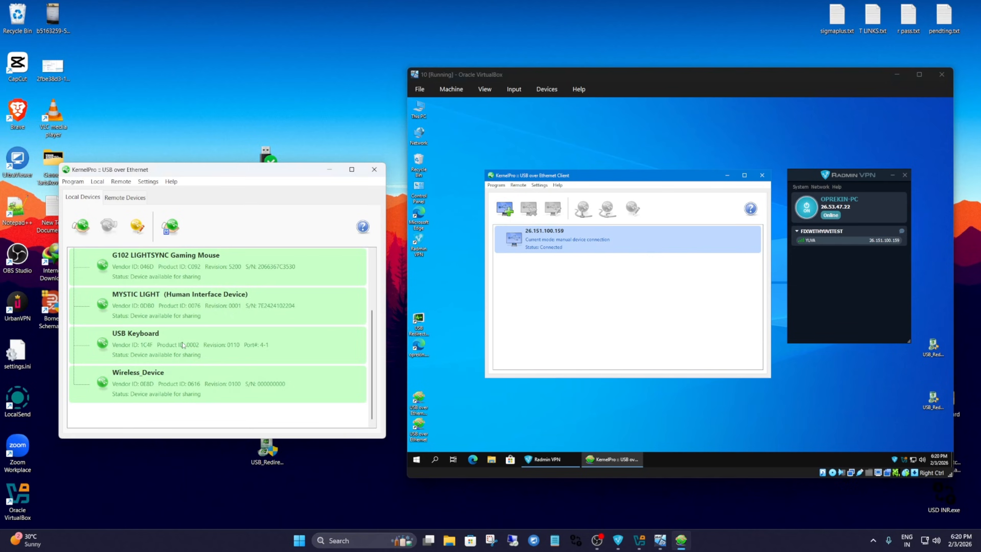
click(184, 343)
right_click(184, 343)
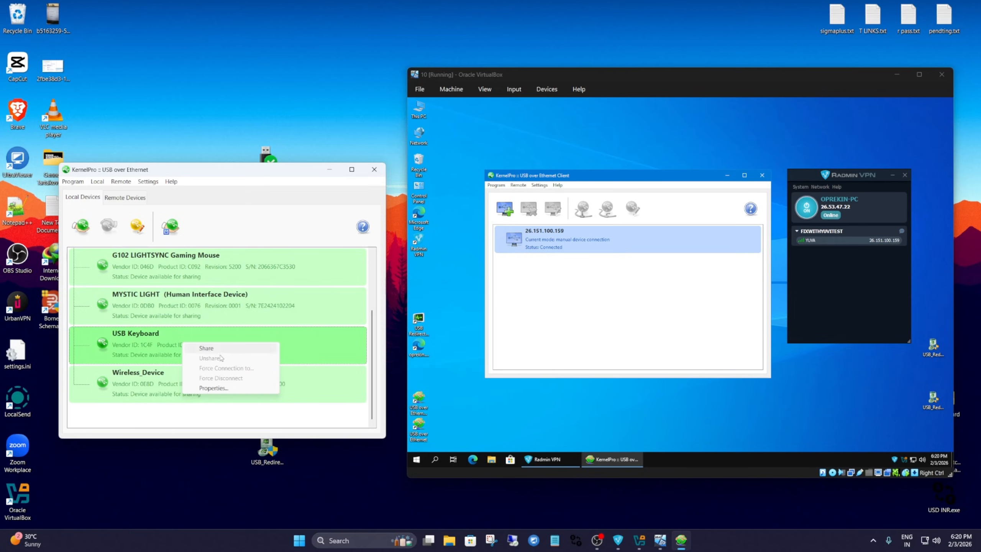
click(208, 348)
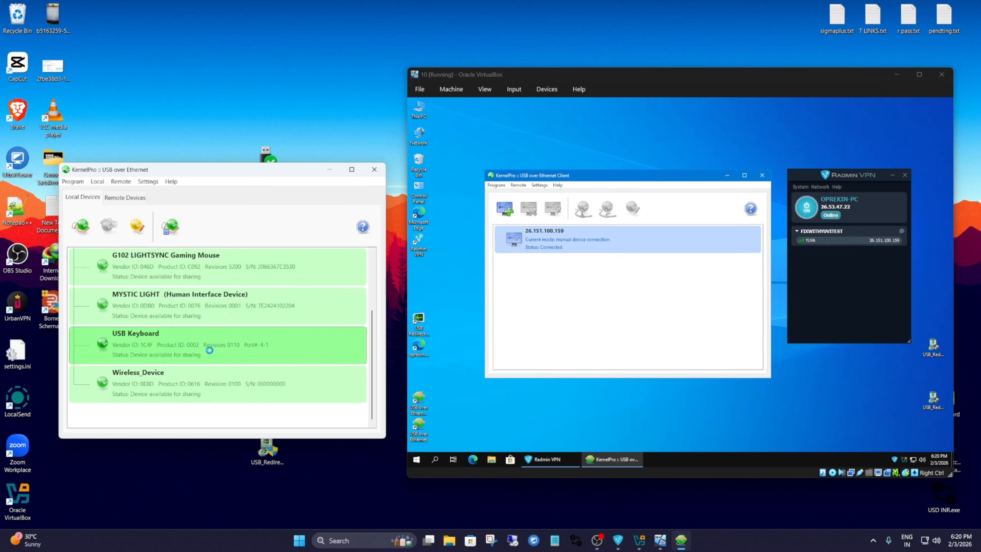
Connect the shared USB Keyboard in the virtual machine's USB over Ethernet Client.
click(582, 278)
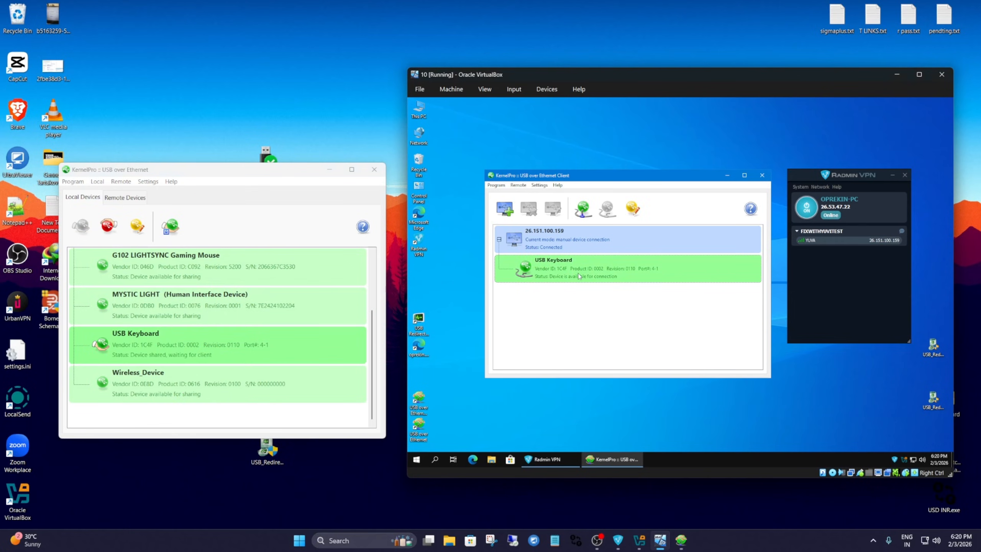
right_click(579, 275)
click(595, 279)
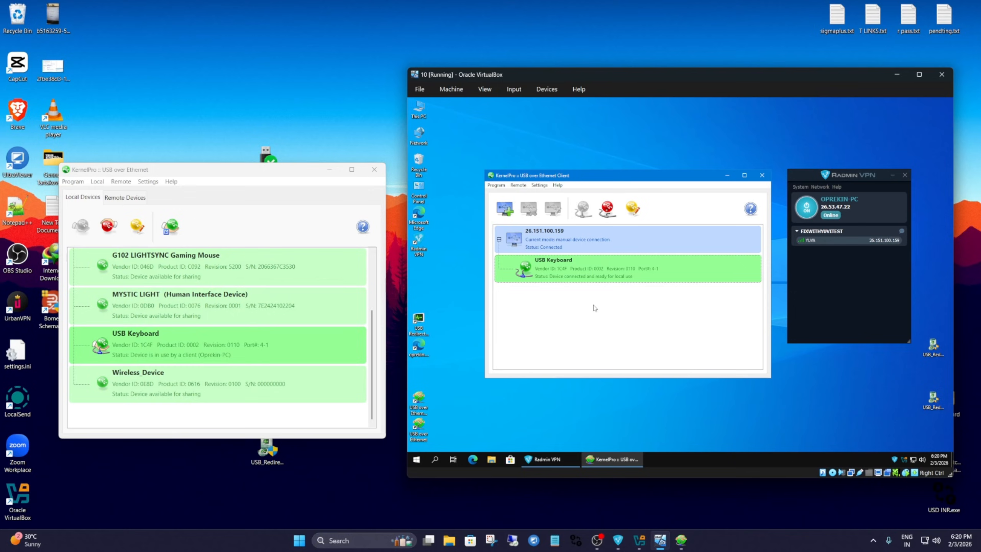
Move the host's USB over Ethernet window lower, restore the host's Radmin VPN window and reposition both machines' Radmin VPN windows.
drag(275, 174, 287, 234)
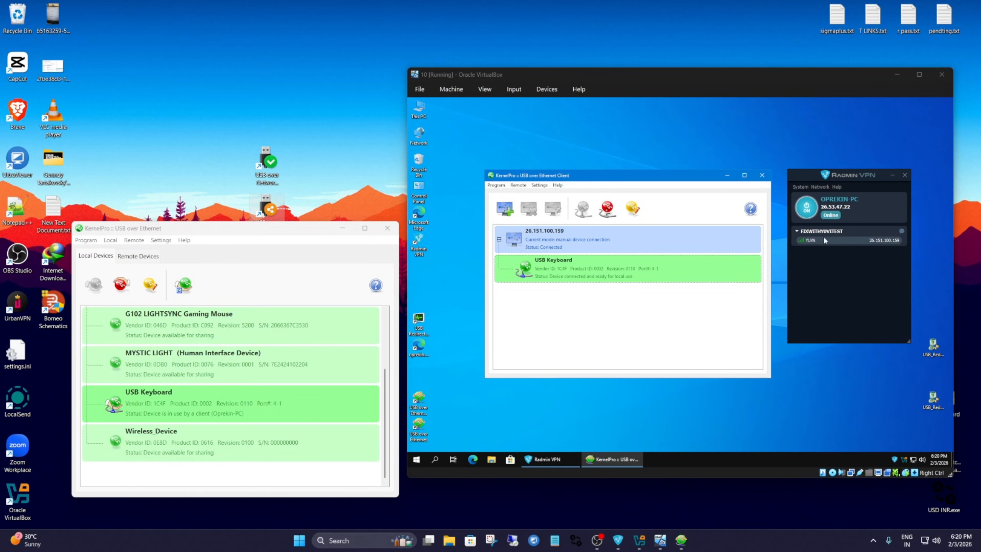
click(618, 540)
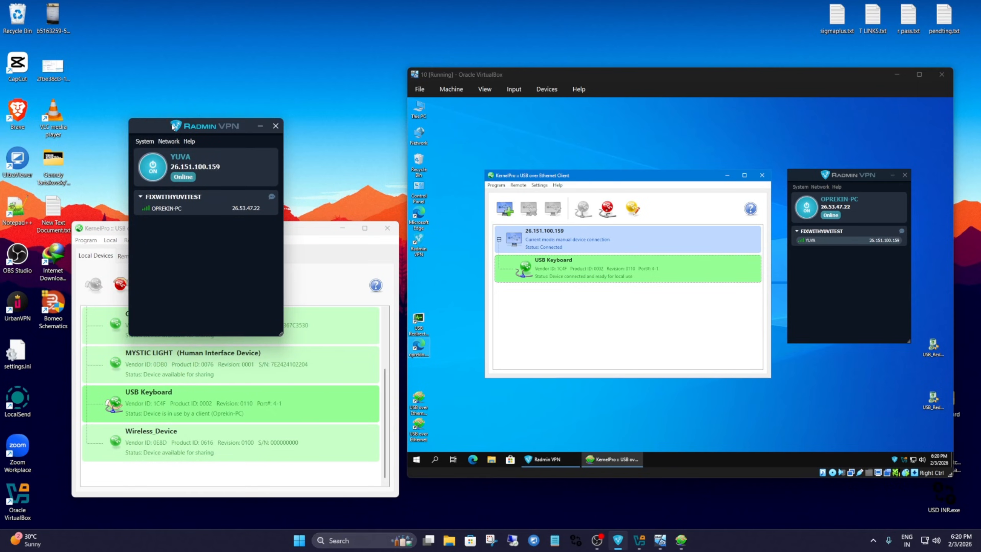
drag(173, 128, 165, 176)
mouse_move(828, 176)
mouse_down()
mouse_move(816, 190)
mouse_move(828, 182)
mouse_up()
right_click(824, 245)
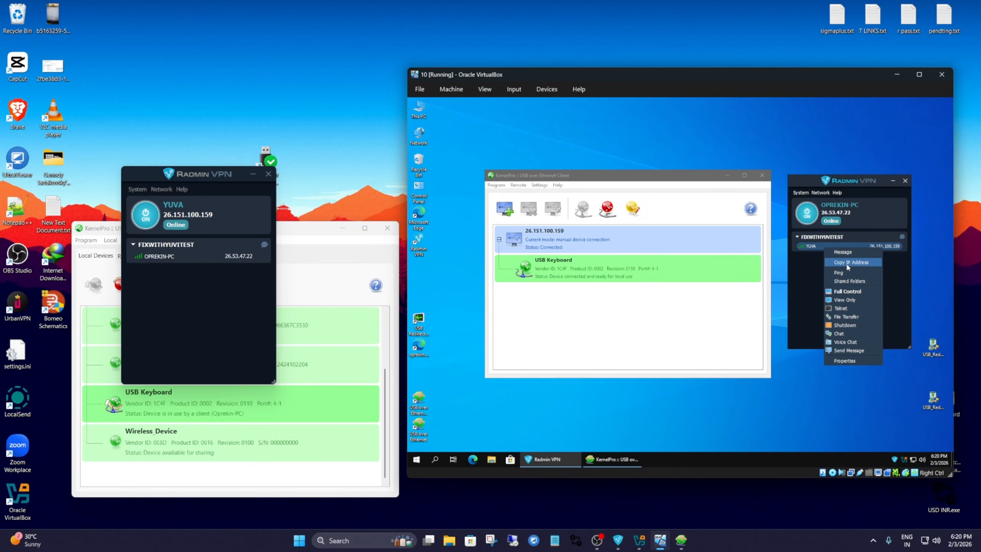
click(848, 263)
click(502, 211)
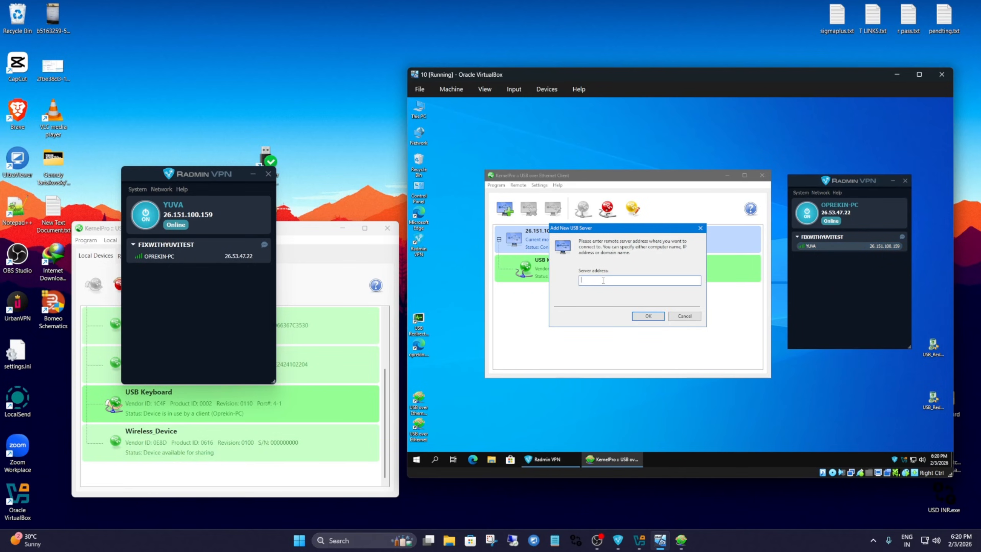
key(ctrl+v)
click(682, 317)
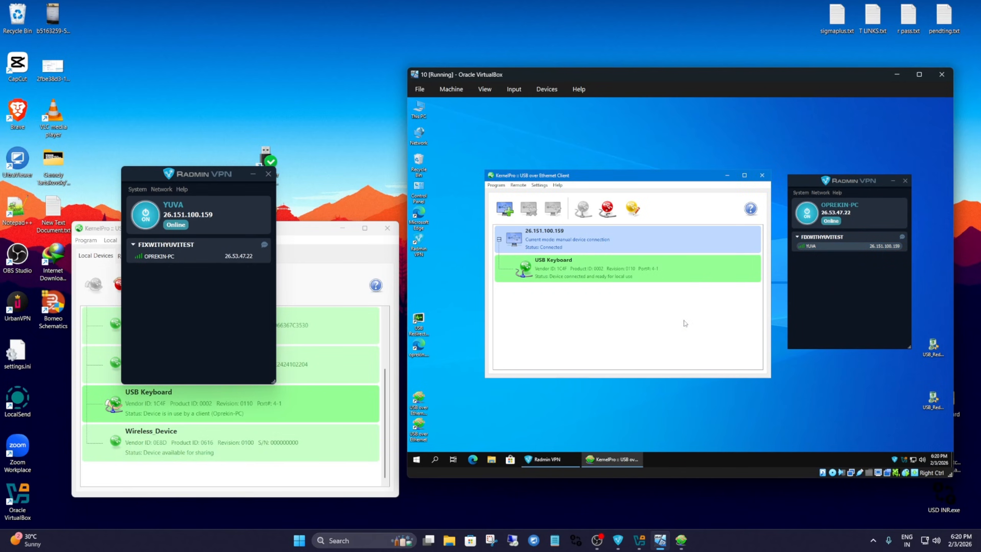
Move the host's Radmin VPN window higher to uncover more of the shared USB device list.
drag(189, 173, 218, 123)
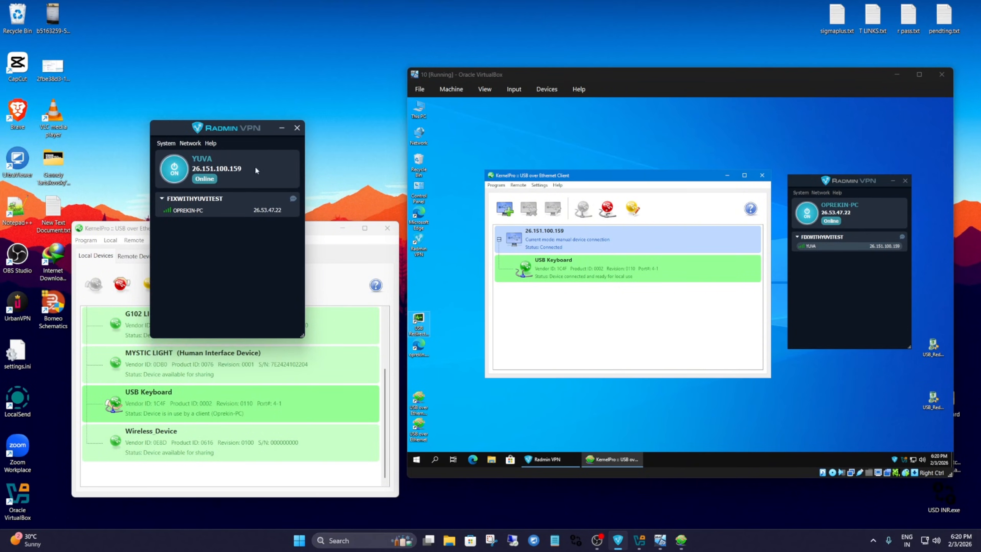
click(330, 246)
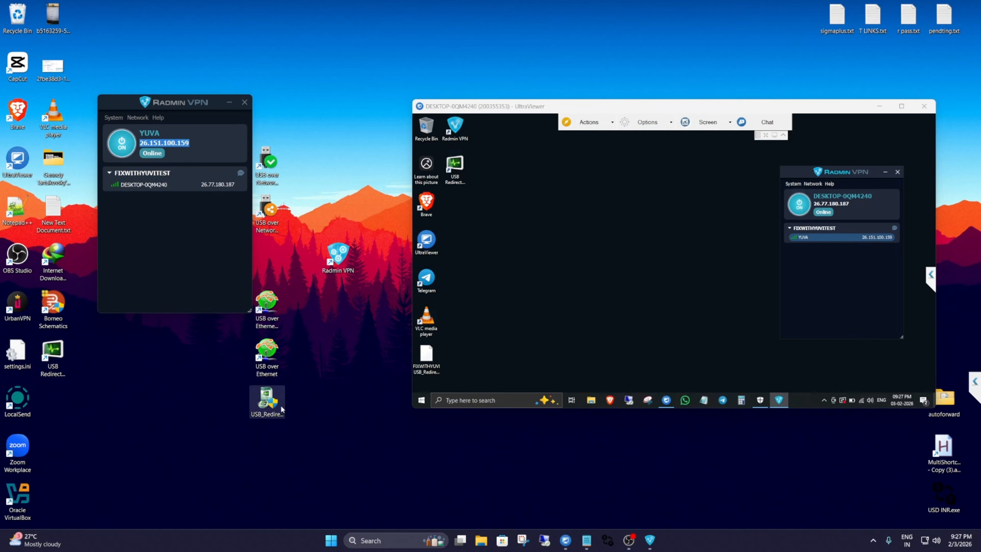
click(275, 407)
click(269, 166)
click(271, 311)
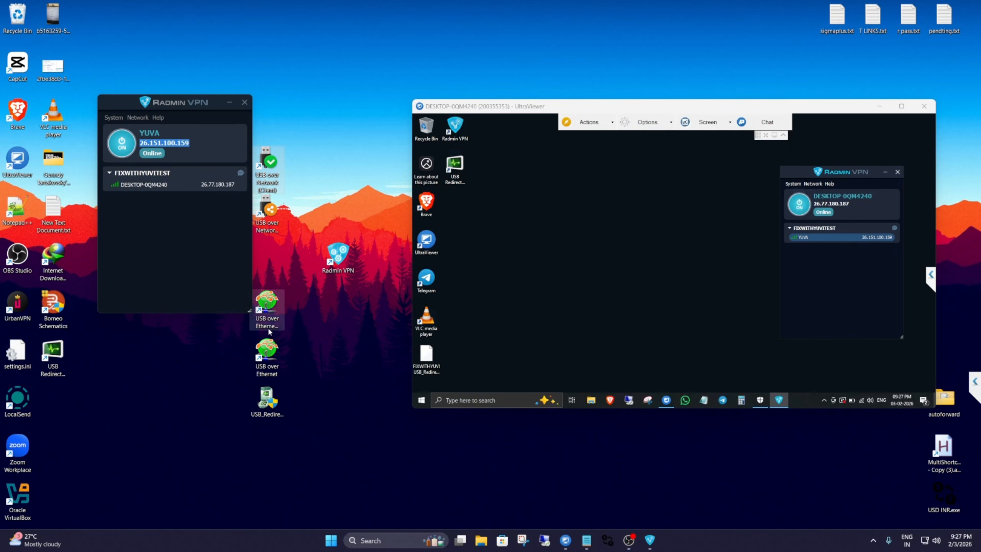
click(270, 357)
click(270, 174)
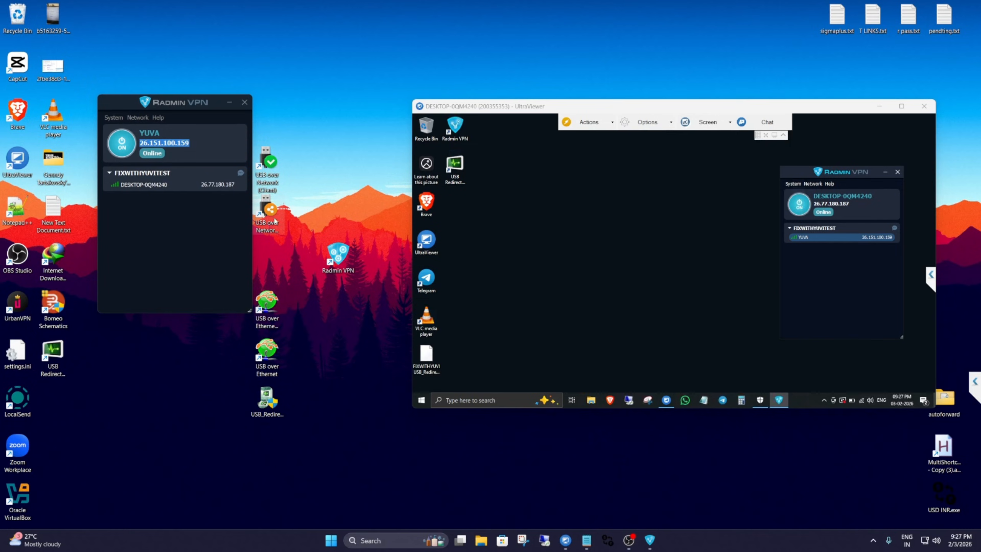
click(264, 227)
click(271, 353)
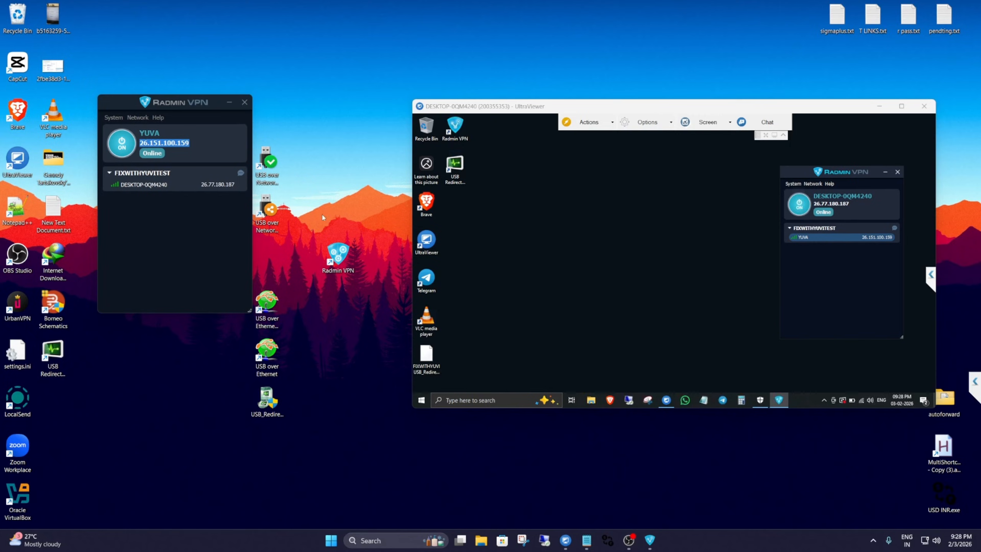
click(280, 221)
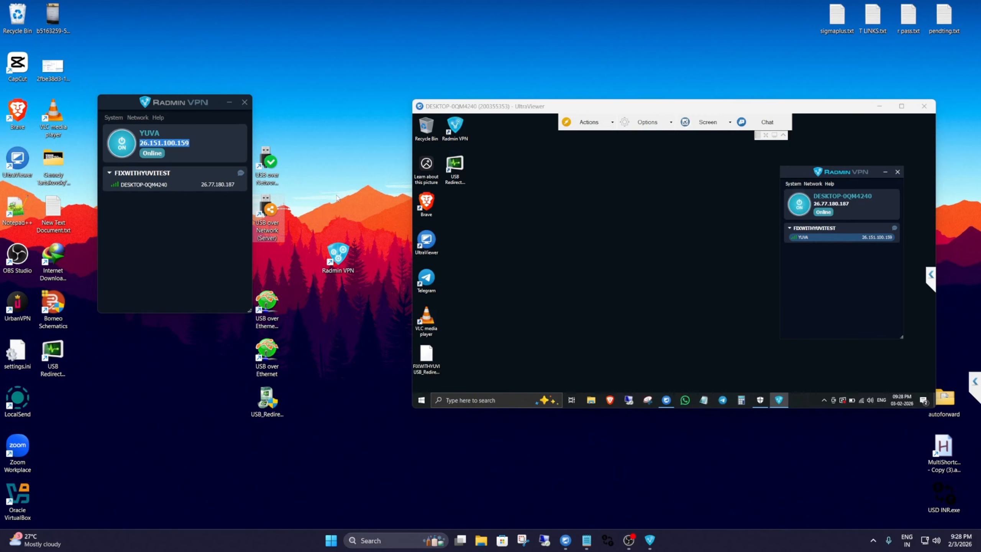
click(320, 393)
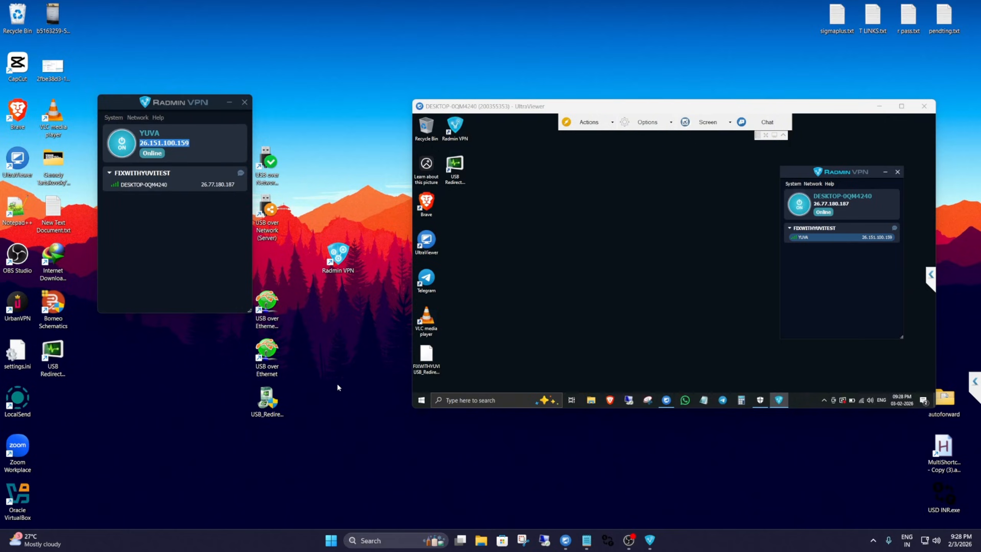
Launch the USB Redirector Technician Edition Customer Module setup on the host and move the UltraViewer remote session window slightly higher.
double_click(267, 399)
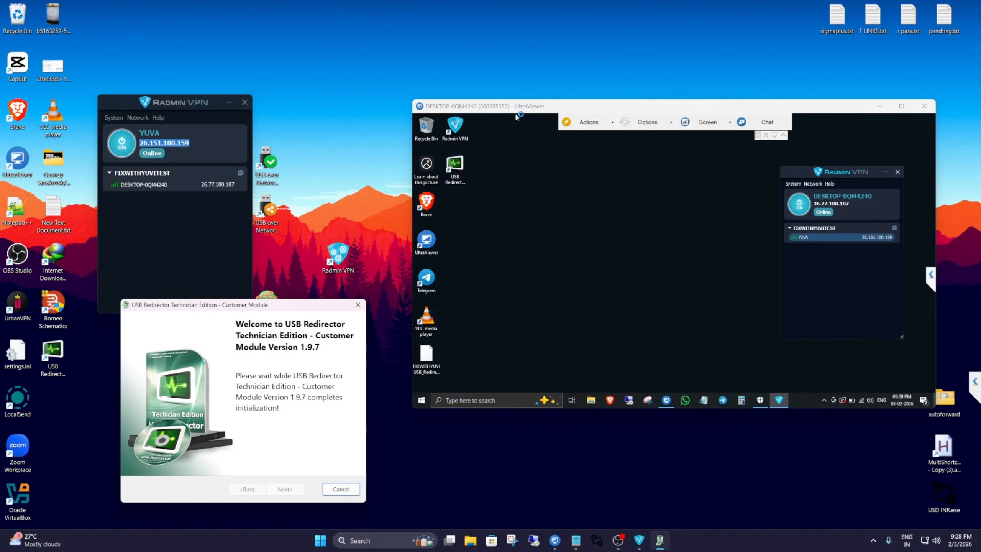
drag(516, 109, 510, 102)
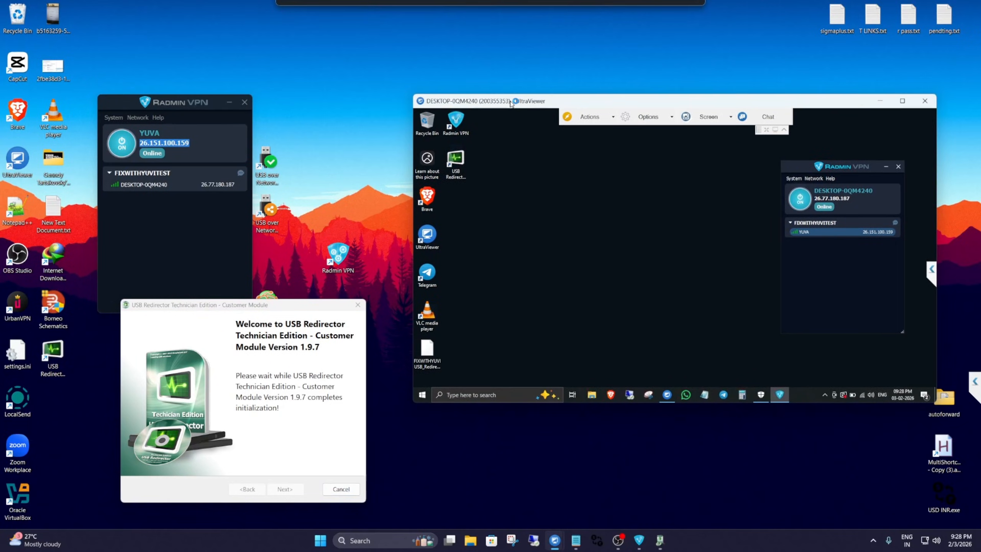
Advance the USB Redirector Customer Module wizard on the host to the remote technician address page.
drag(246, 304, 243, 272)
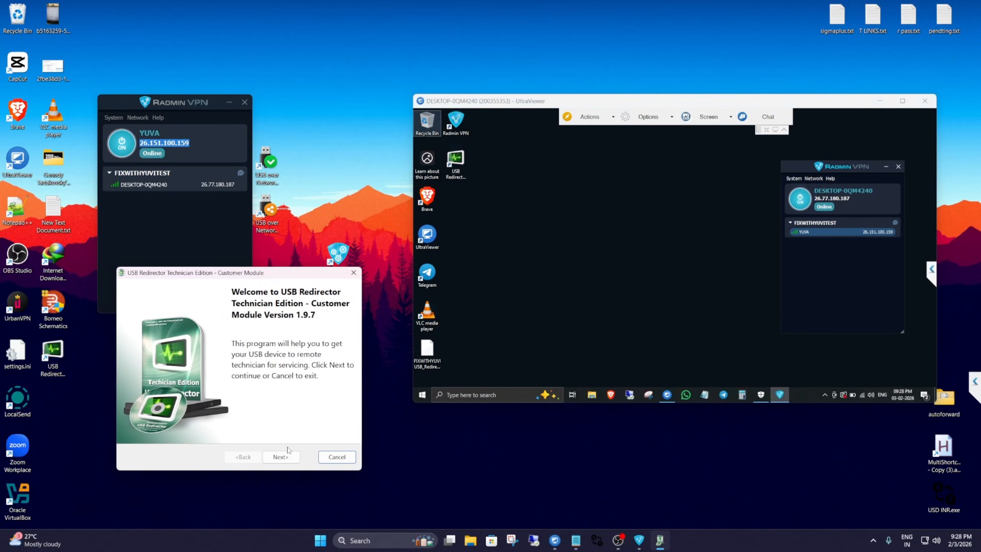
click(286, 455)
click(243, 456)
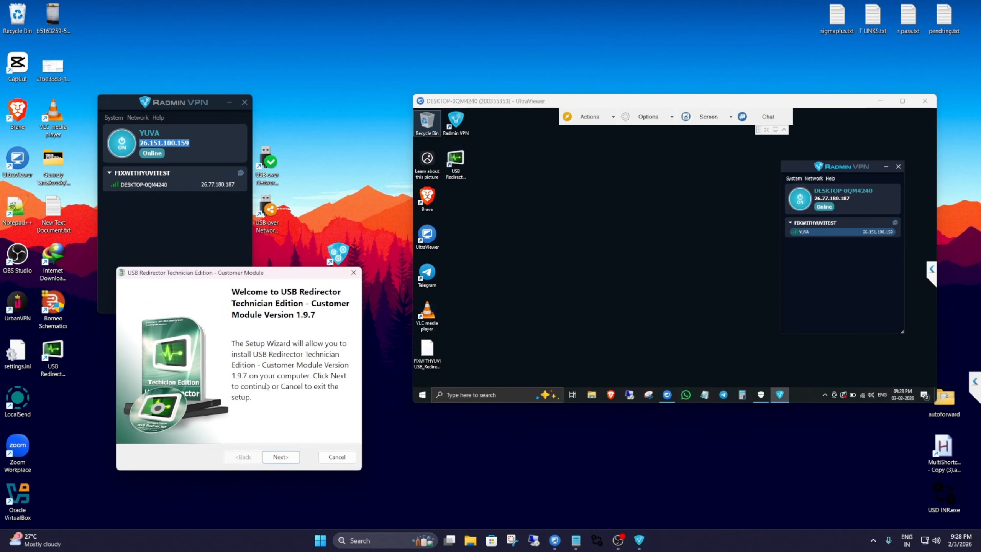
click(287, 455)
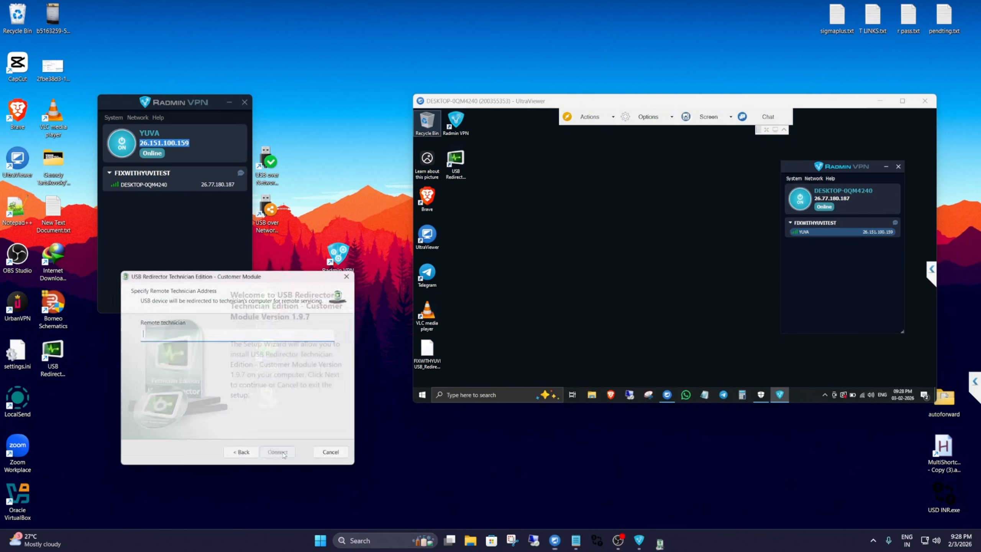
Launch USB Redirector Technician Edition on the remote machine and minimize its window.
double_click(464, 161)
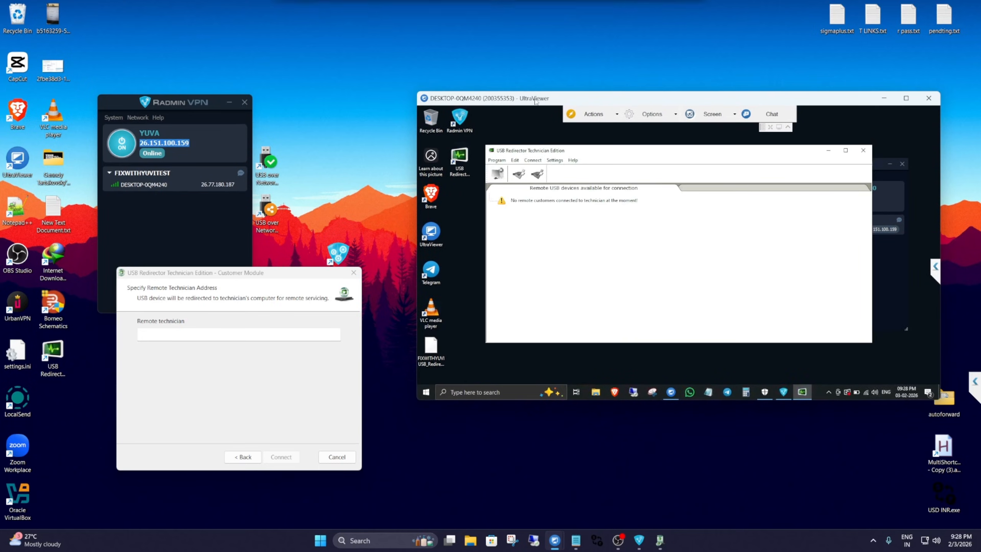
drag(505, 93, 488, 99)
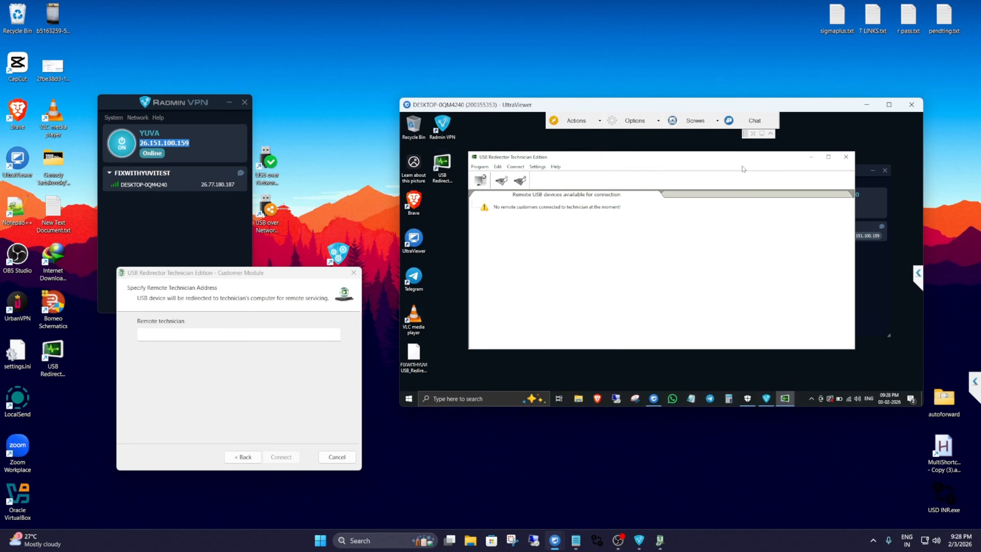
click(812, 158)
Move the Customer Module window lower on the host and place the host's Radmin VPN window above it.
mouse_move(206, 274)
mouse_down()
mouse_move(177, 274)
mouse_move(194, 272)
mouse_up()
click(595, 258)
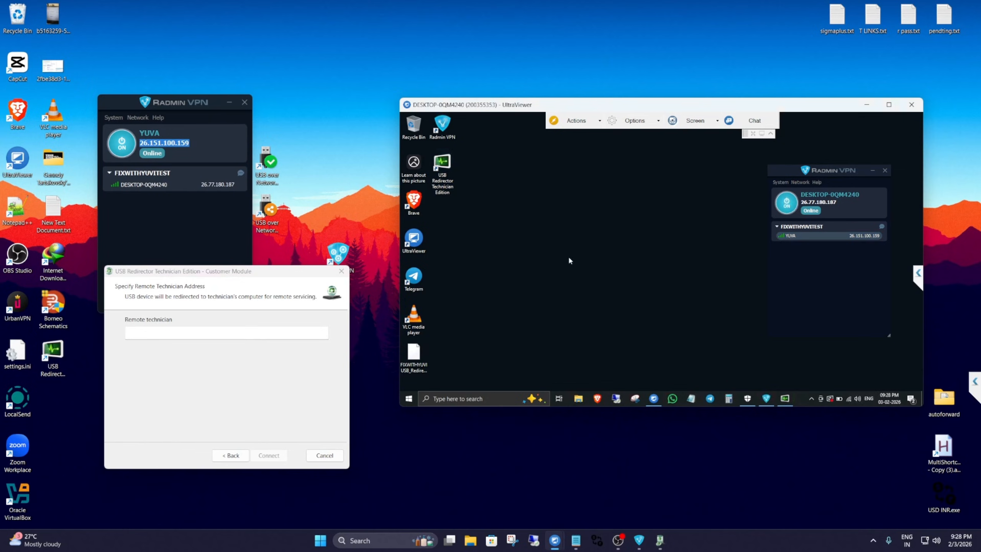
drag(205, 279, 216, 327)
click(166, 118)
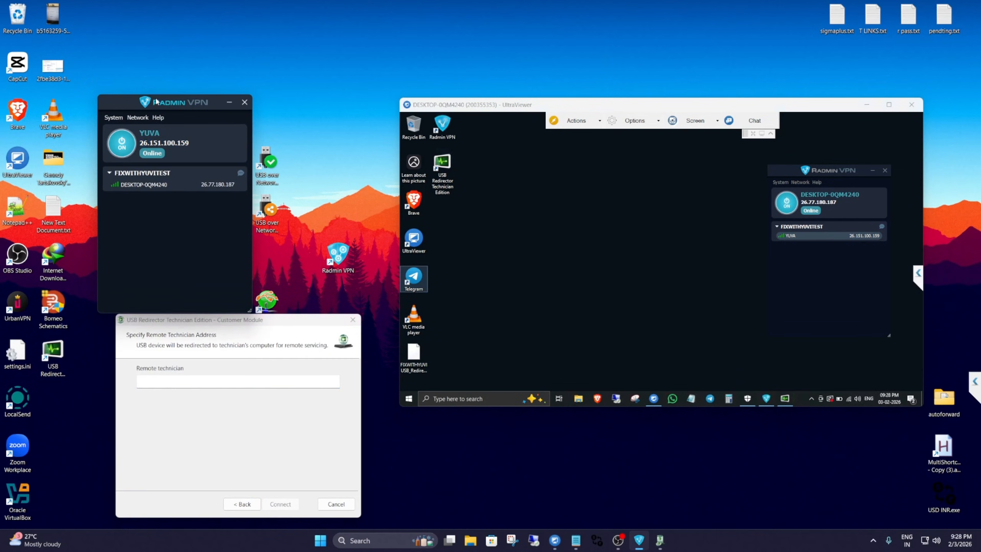
drag(158, 101, 176, 83)
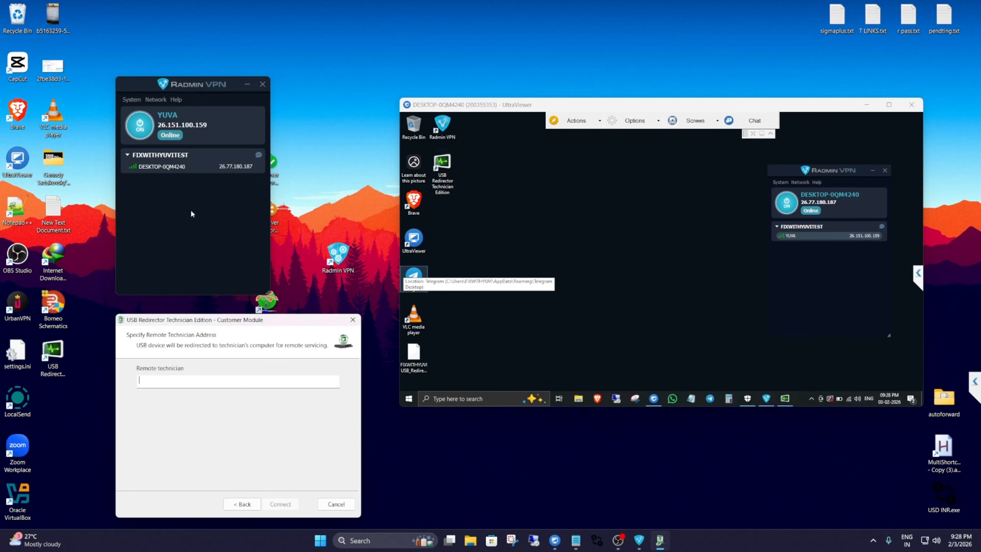
Copy DESKTOP-0QM4240's IP address from the host's Radmin VPN and connect the Customer Module to that technician address, 26.77.180.187.
click(834, 196)
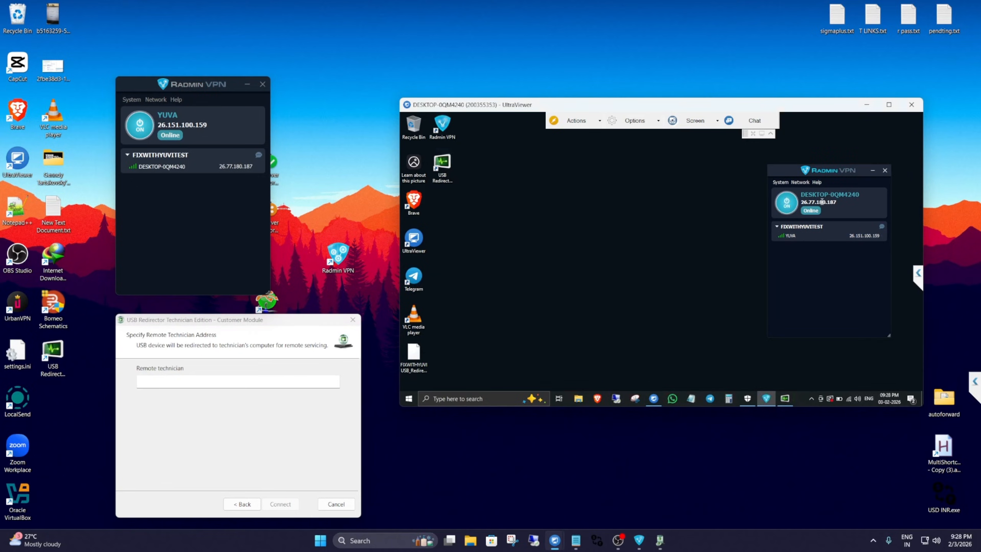
double_click(822, 201)
click(828, 203)
click(195, 209)
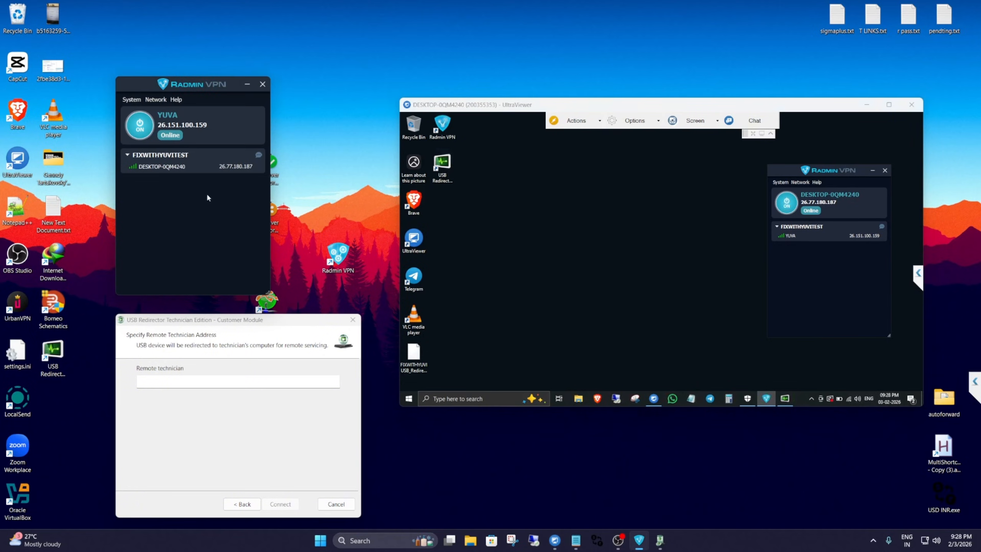
right_click(186, 167)
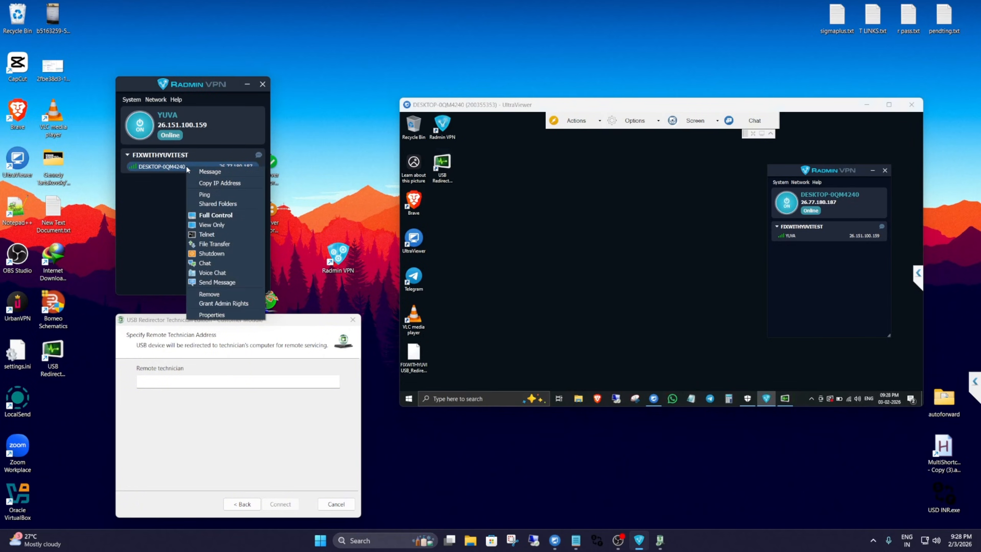
click(233, 184)
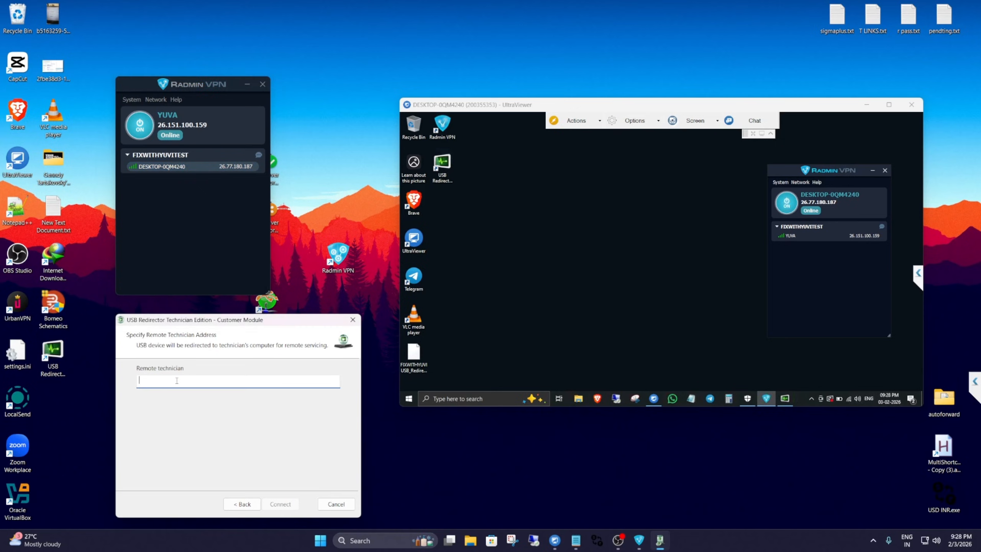
click(201, 381)
key(ctrl+v)
drag(829, 171, 837, 165)
click(280, 504)
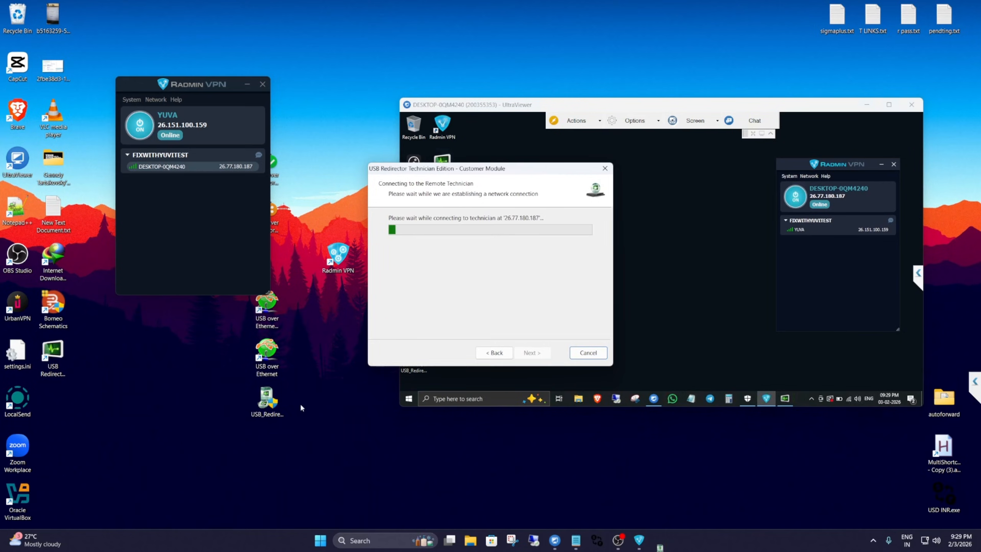
Move the Customer Module window clear of the remote session and restore USB Redirector Technician Edition on the remote machine.
drag(431, 162, 178, 237)
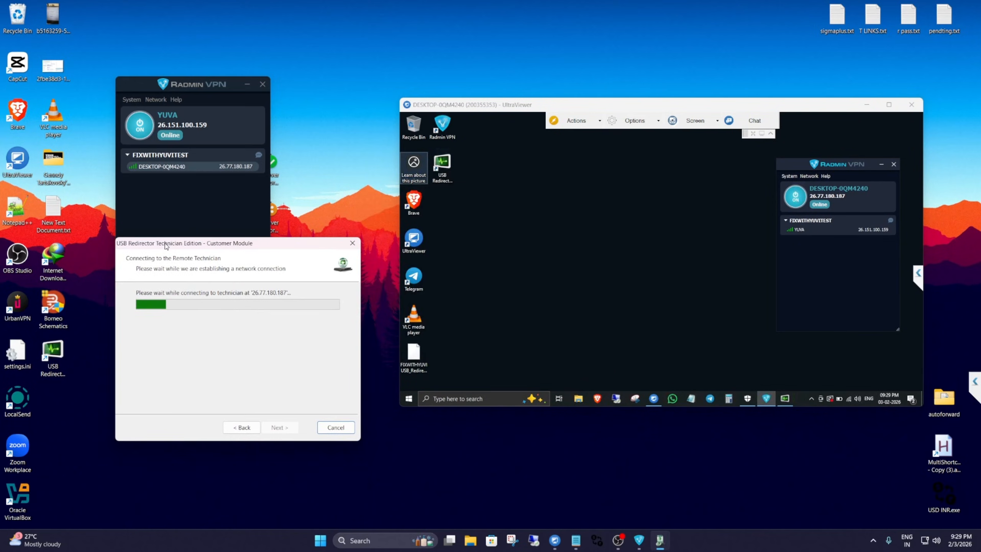
click(769, 373)
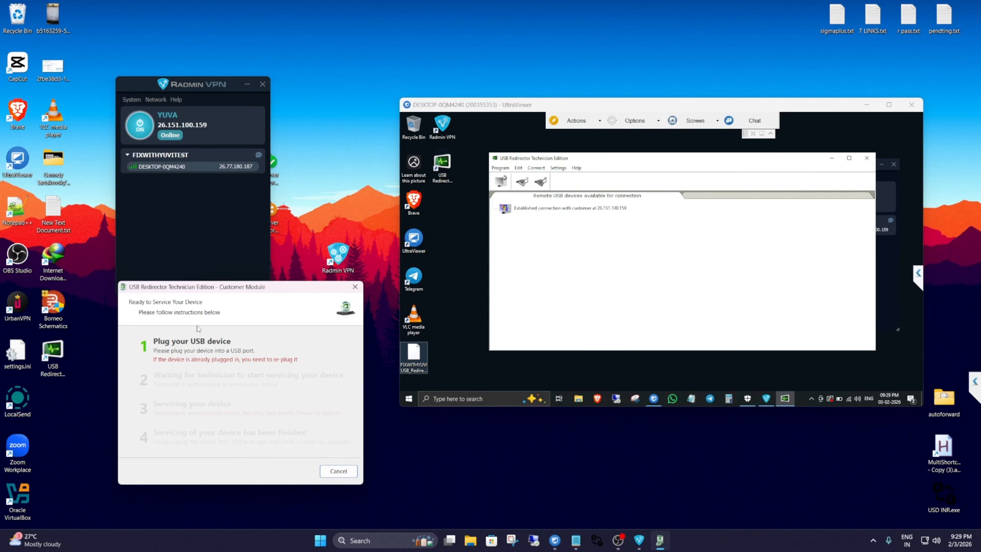
drag(200, 292, 201, 292)
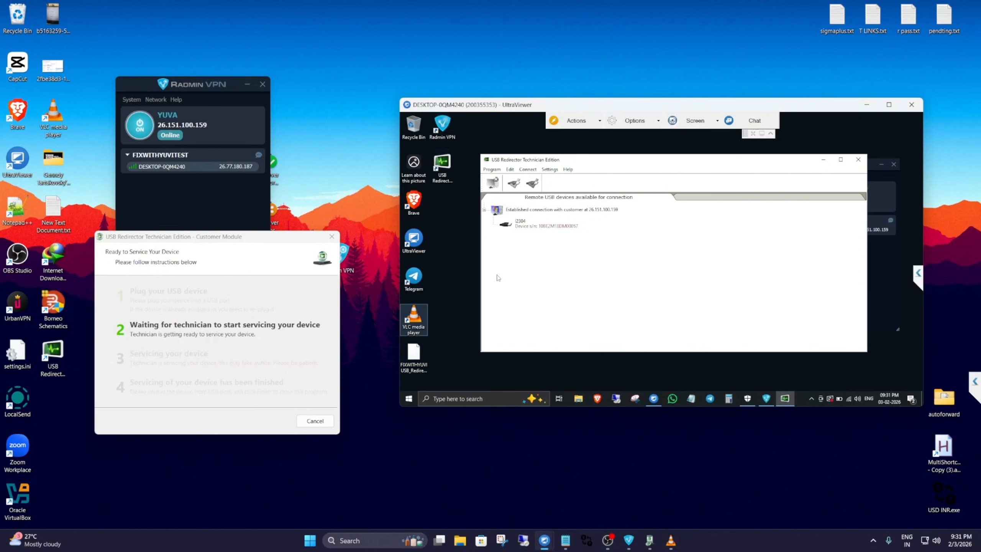
Connect the customer's I2304 USB device in the remote machine's USB Redirector Technician Edition and dismiss the AutoPlay notification.
click(551, 212)
click(534, 228)
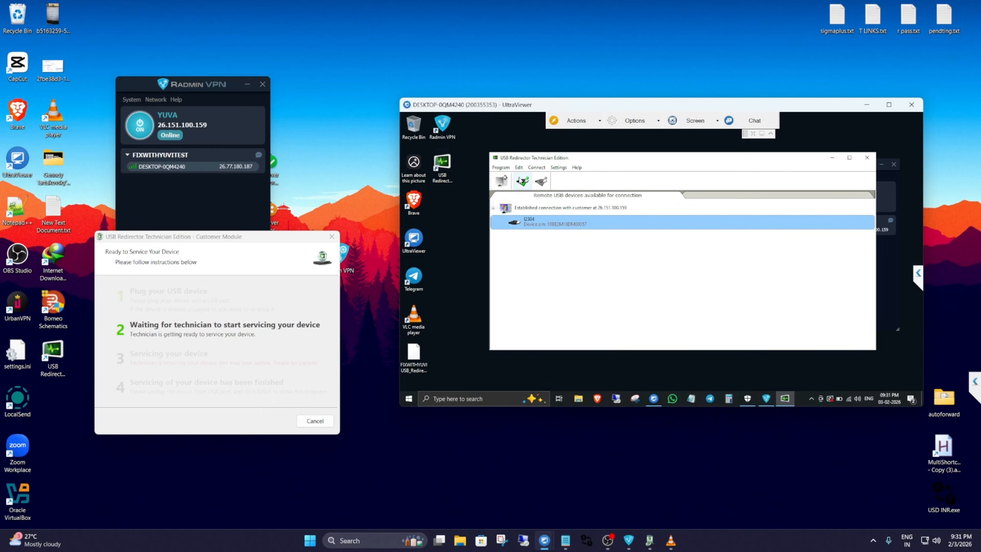
click(523, 180)
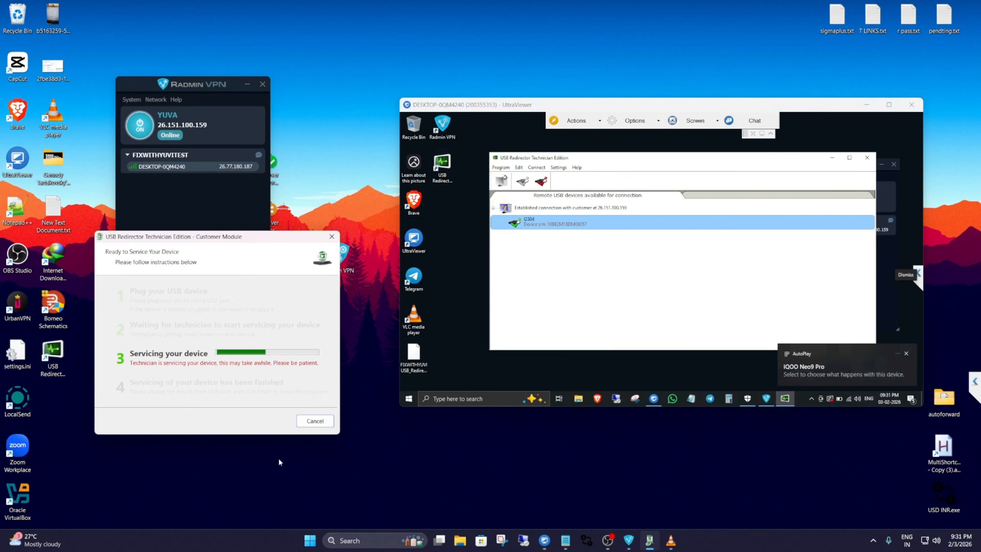
click(906, 354)
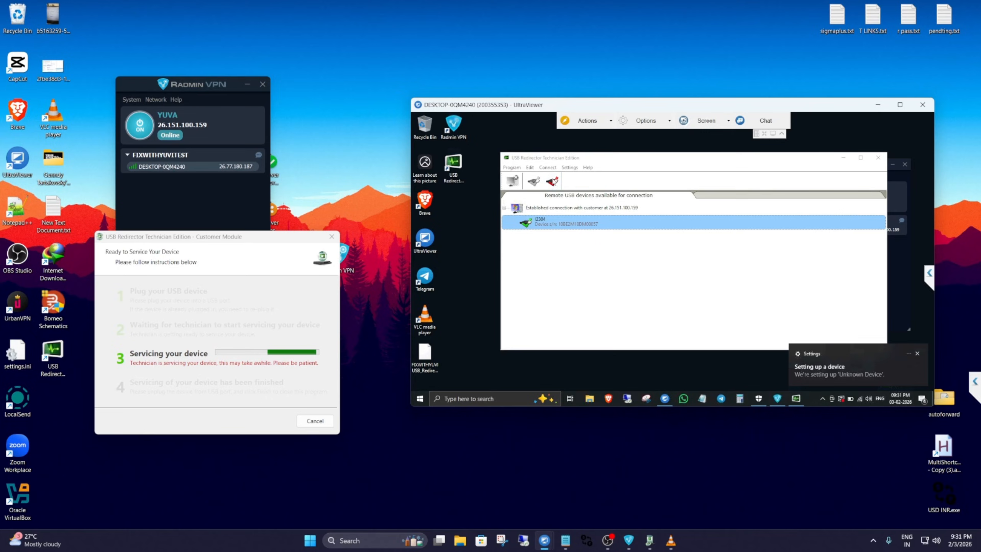
Disconnect the I2304 device and remove the customer's USB server from USB Redirector Technician Edition.
click(553, 181)
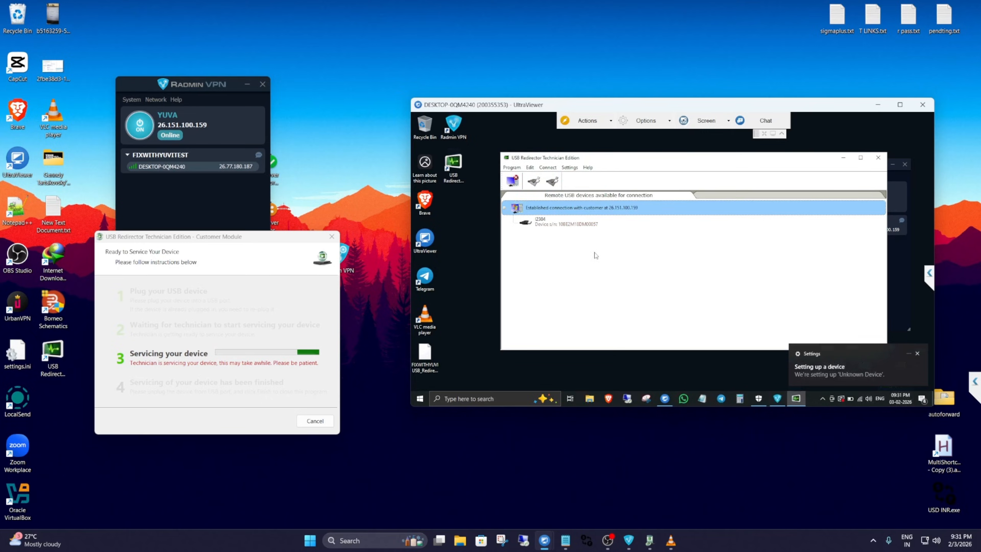
right_click(554, 211)
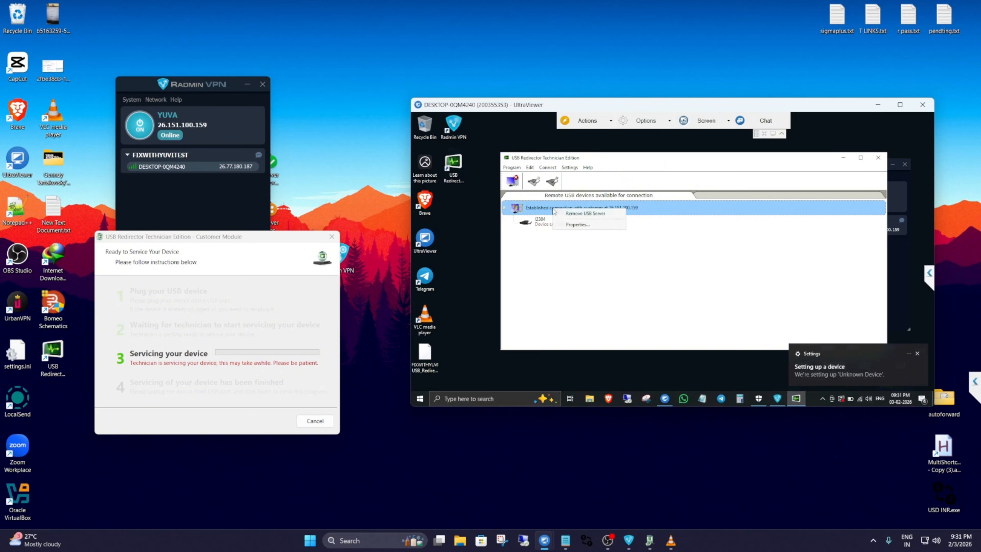
click(578, 215)
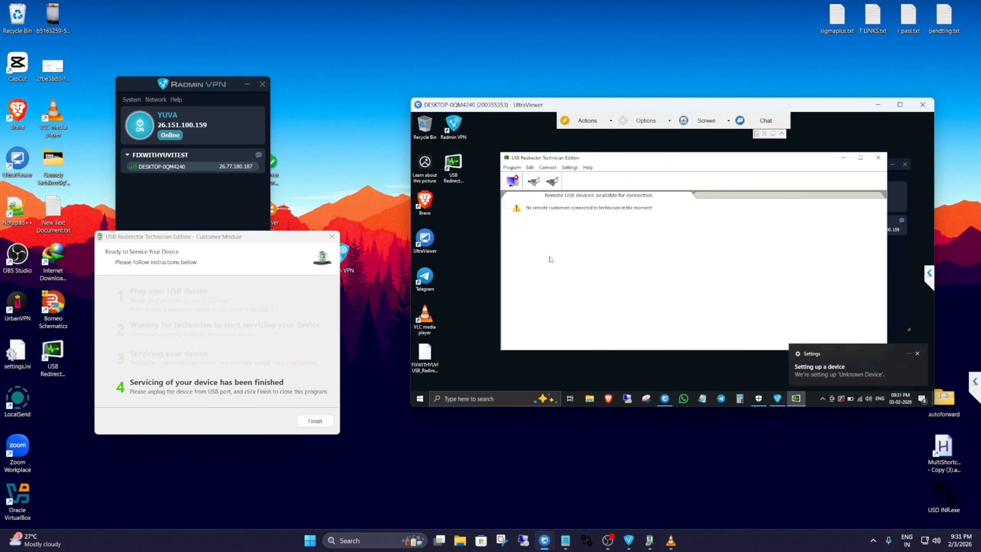
Finish the Customer Module wizard on the host and close USB Redirector Technician Edition on the remote machine.
drag(178, 240, 197, 243)
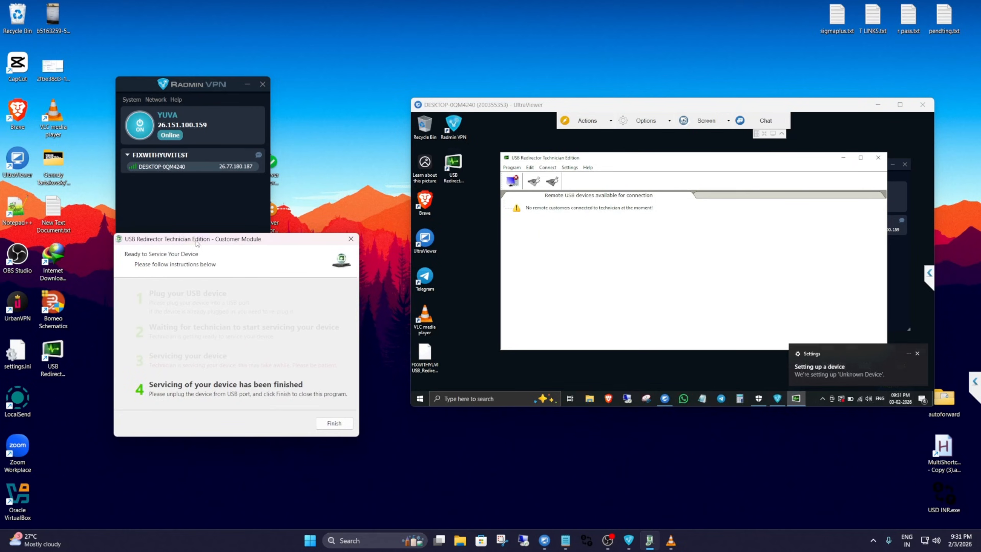
click(331, 425)
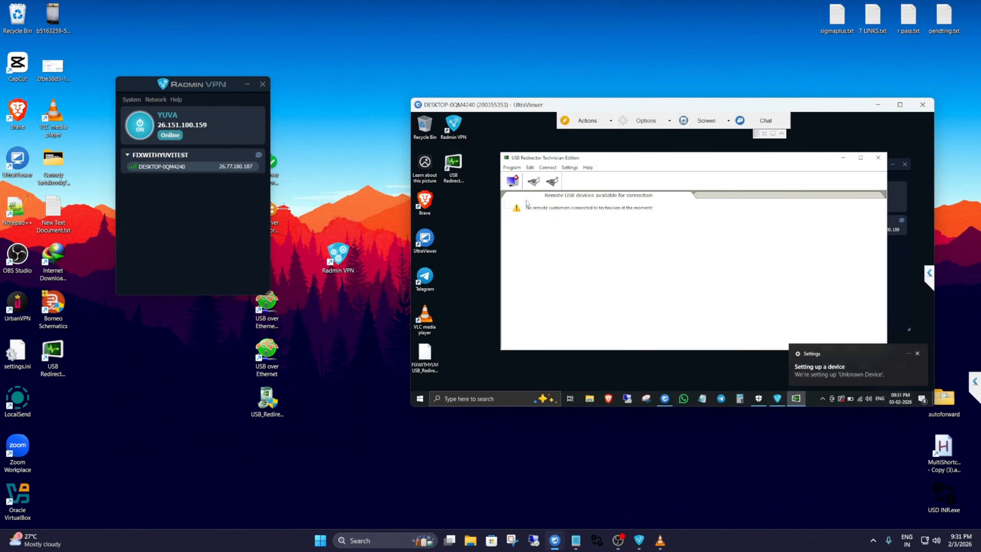
drag(477, 113, 351, 128)
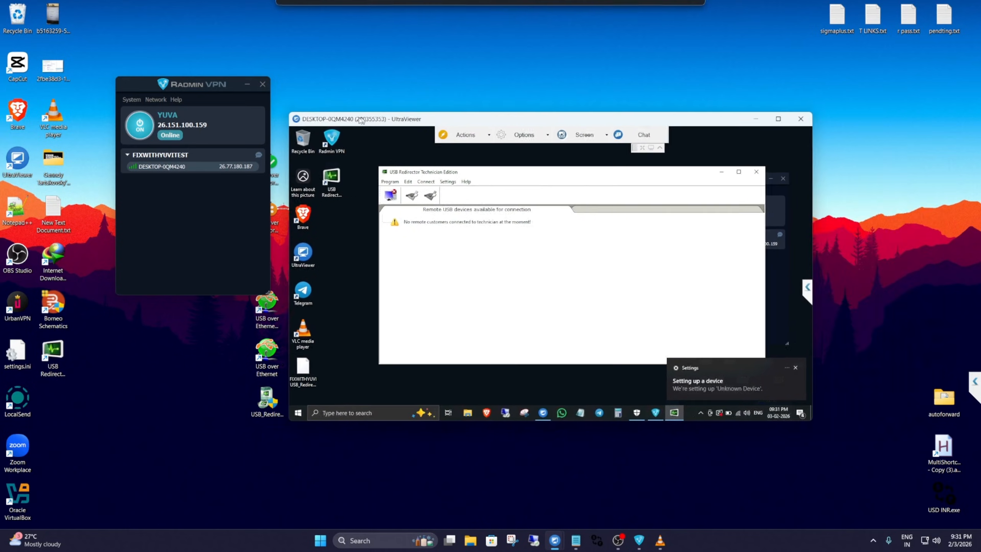
click(751, 172)
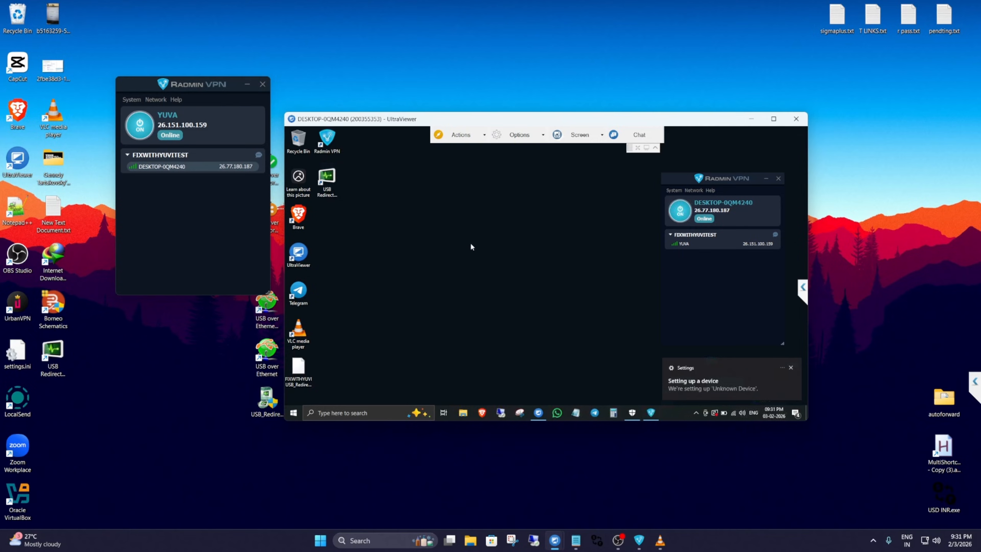
Reposition the UltraViewer and host Radmin VPN windows to uncover the USB sharing shortcuts, and refresh the host desktop.
mouse_move(357, 123)
mouse_down()
mouse_move(403, 116)
mouse_move(358, 122)
mouse_up()
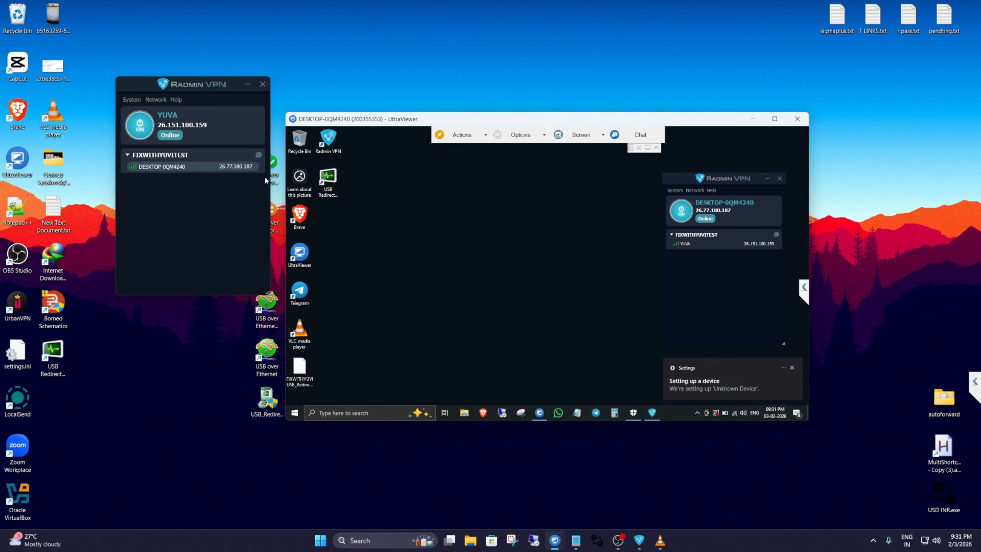
drag(363, 118, 401, 113)
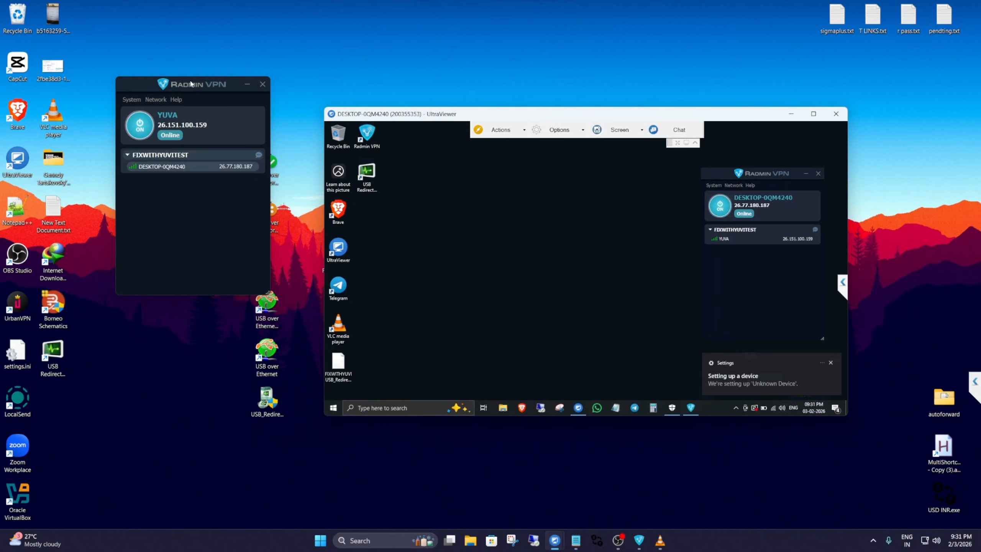
drag(209, 84, 187, 85)
click(268, 213)
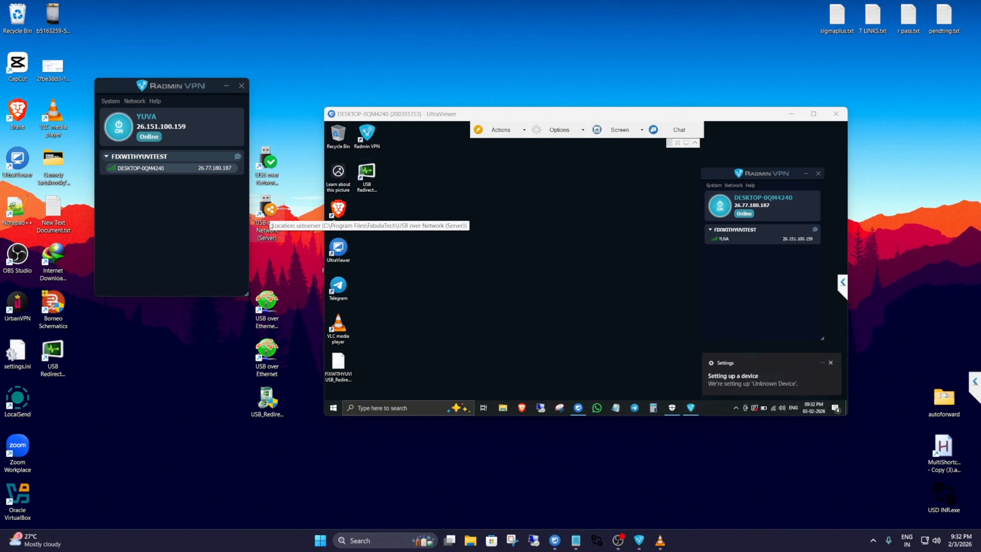
right_click(279, 105)
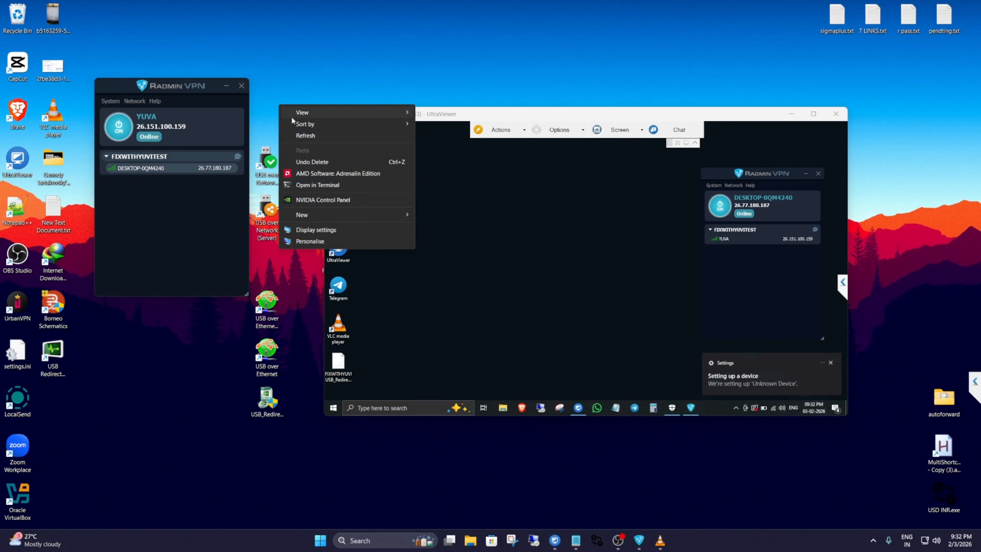
click(306, 135)
mouse_move(428, 108)
mouse_down()
mouse_move(464, 109)
mouse_move(434, 96)
mouse_up()
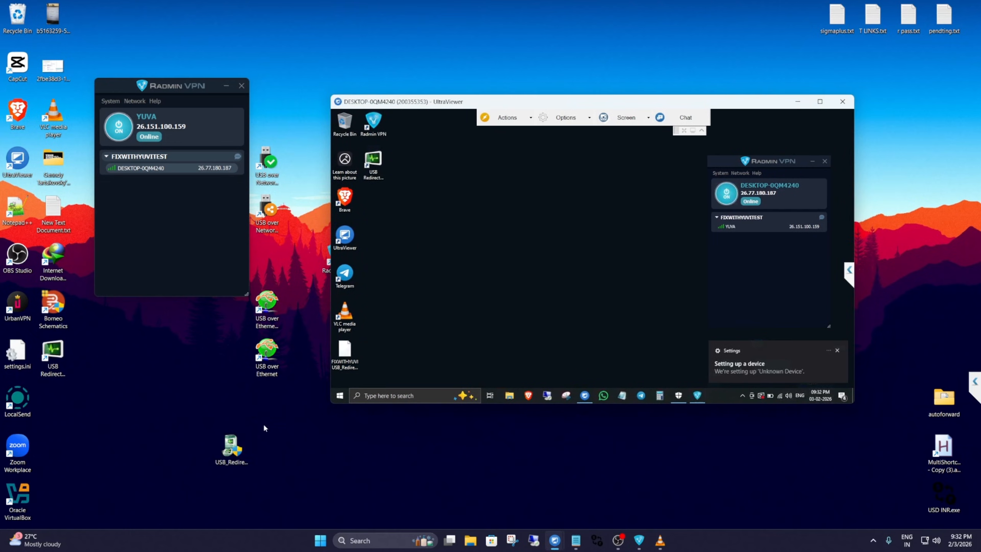
Place the Customer Module setup file below the USB Redirector shortcut on the host desktop and refresh the desktop repeatedly.
drag(232, 449, 68, 403)
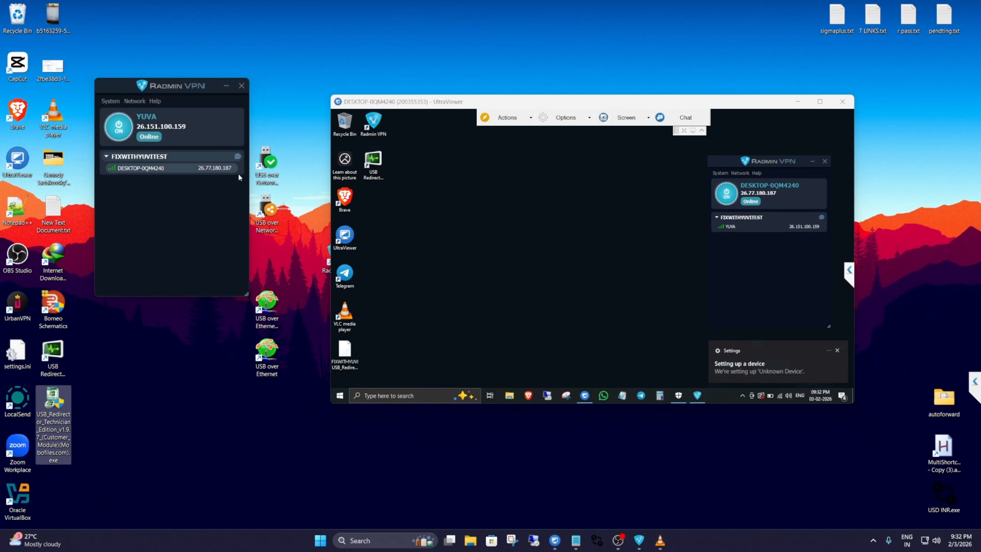
right_click(296, 123)
click(323, 151)
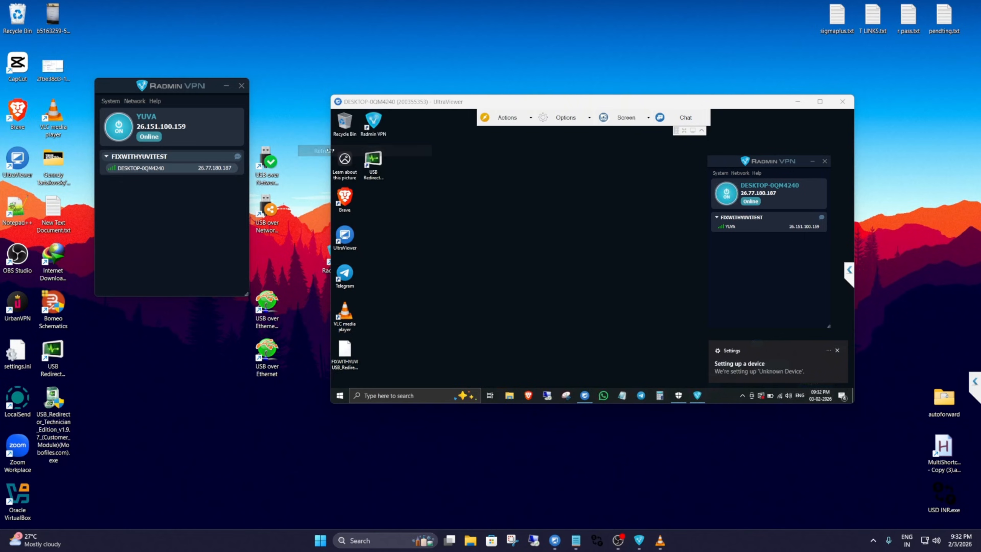
right_click(299, 112)
click(332, 136)
right_click(296, 109)
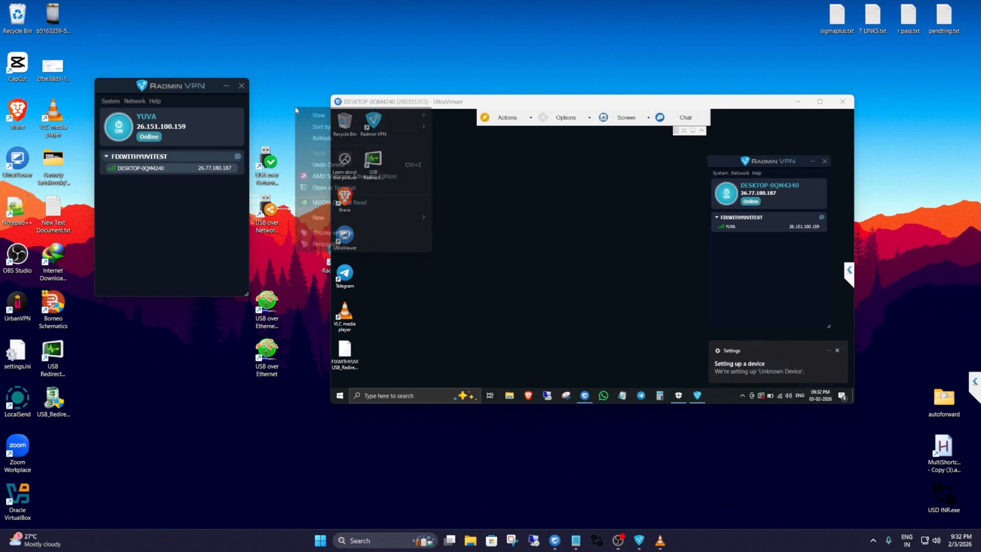
click(326, 138)
right_click(271, 105)
click(305, 137)
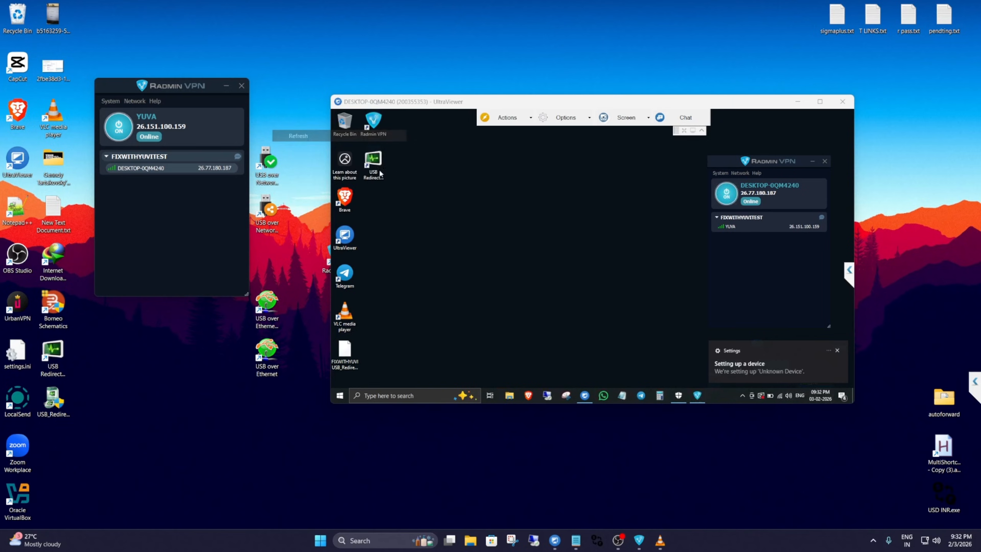
Dismiss the device setup notification on the remote machine and close the Microsoft sign-in prompt and Phone Link.
mouse_move(411, 107)
mouse_down()
mouse_move(353, 234)
mouse_move(398, 117)
mouse_move(408, 122)
mouse_up()
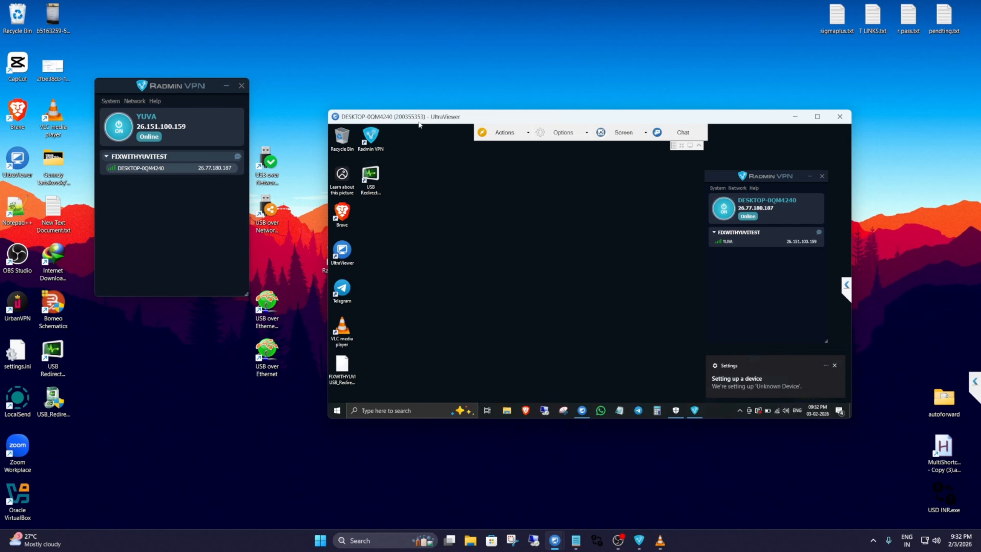
click(834, 366)
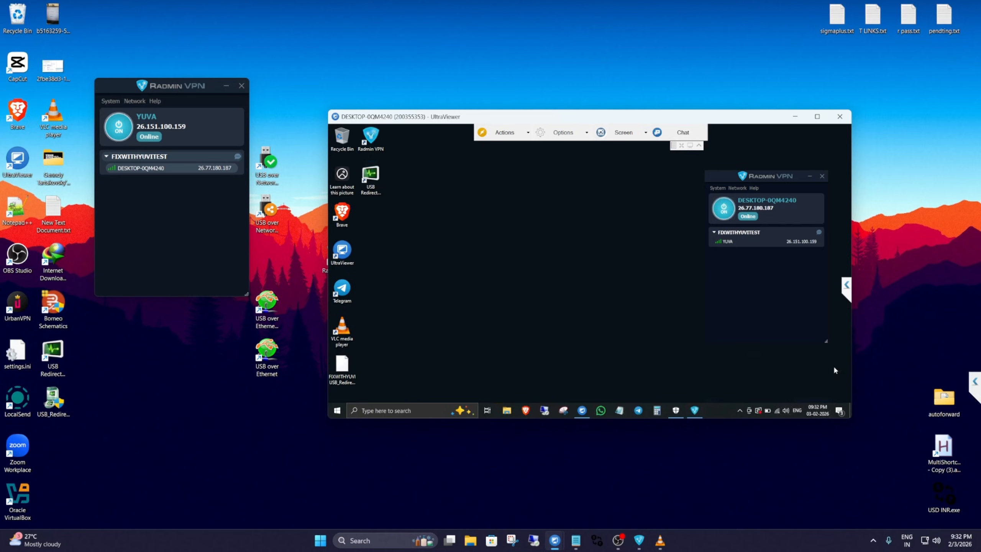
click(835, 324)
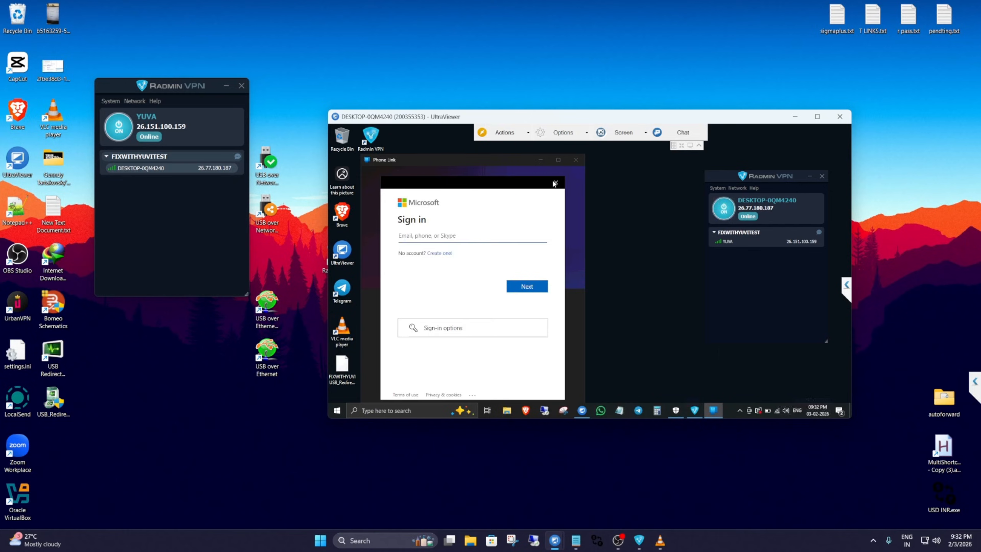
click(559, 183)
click(576, 159)
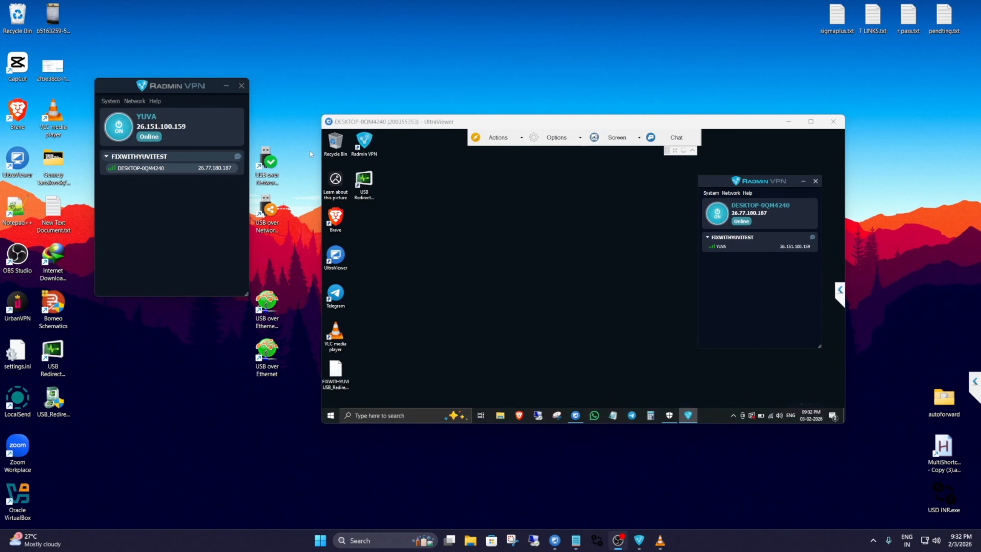
Refresh the host desktop, exit Radmin VPN on the host, and shift the UltraViewer window slightly toward the USB sharing shortcuts.
right_click(329, 62)
click(360, 89)
click(110, 101)
click(113, 140)
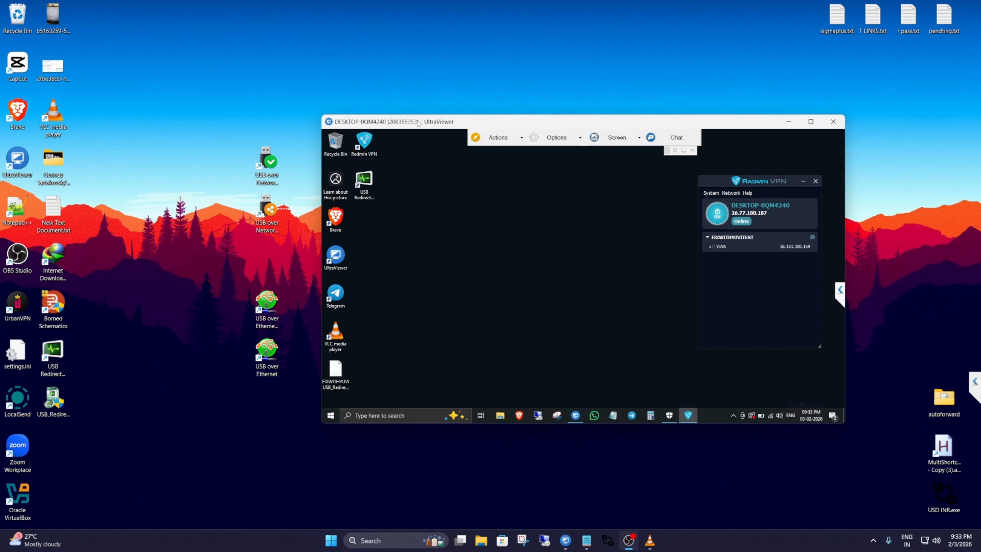
drag(418, 123, 397, 120)
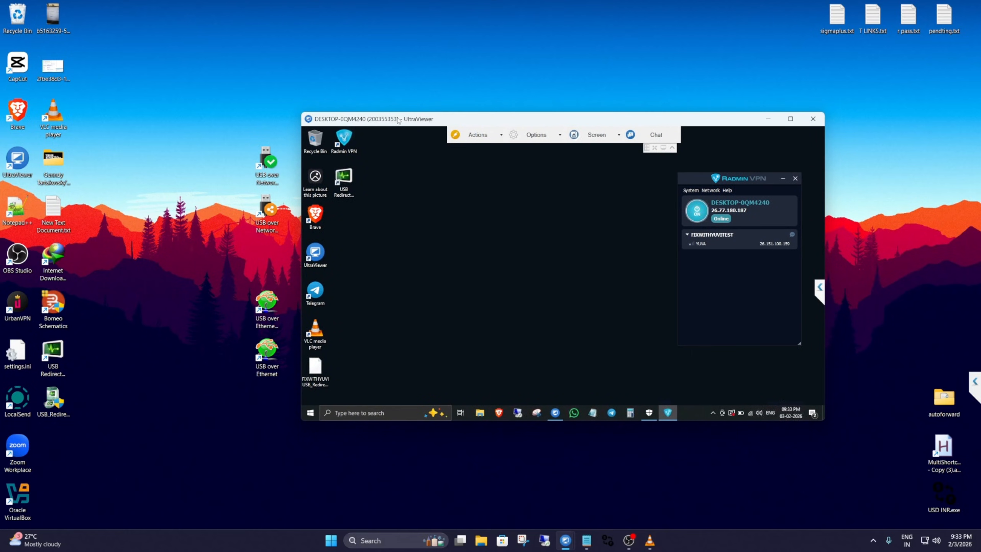
drag(388, 121, 376, 122)
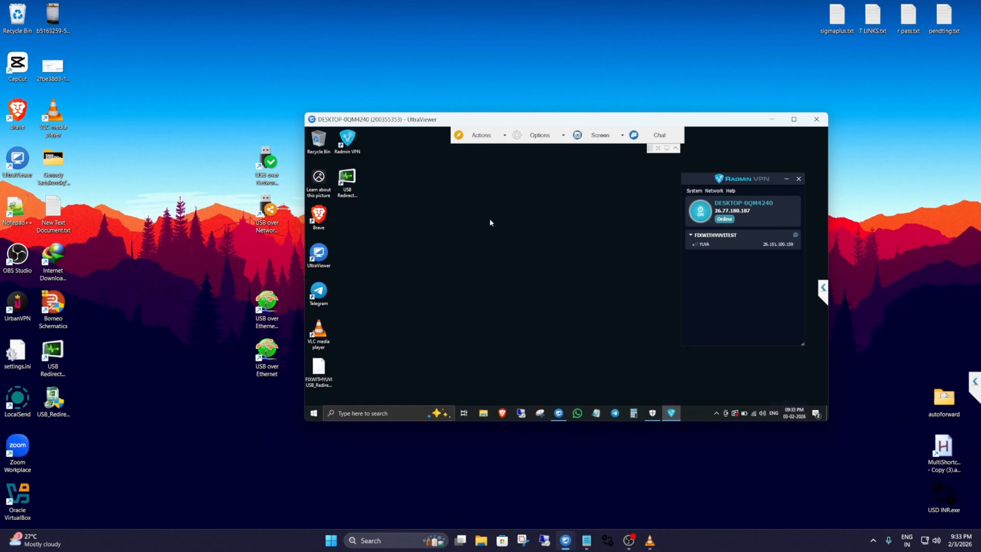